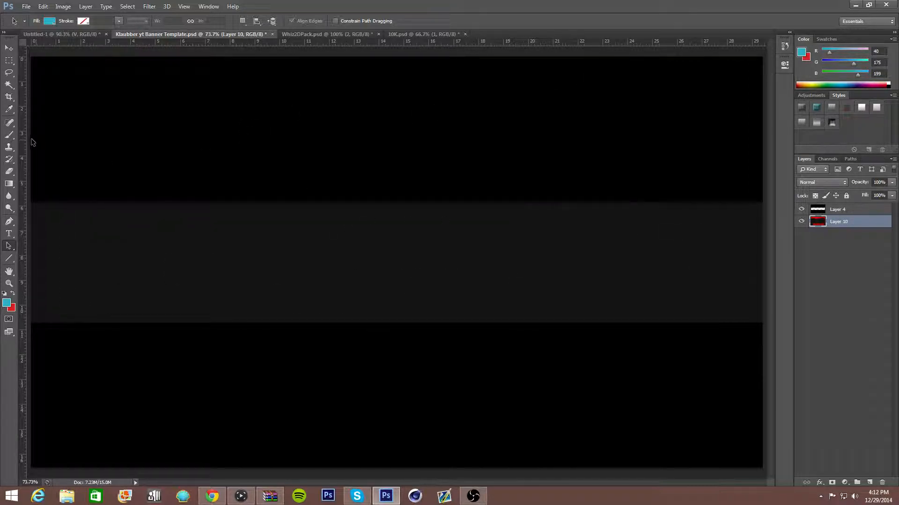
# Close Whiz2DPack.psd without saving its changes.
pyautogui.click(9, 134)
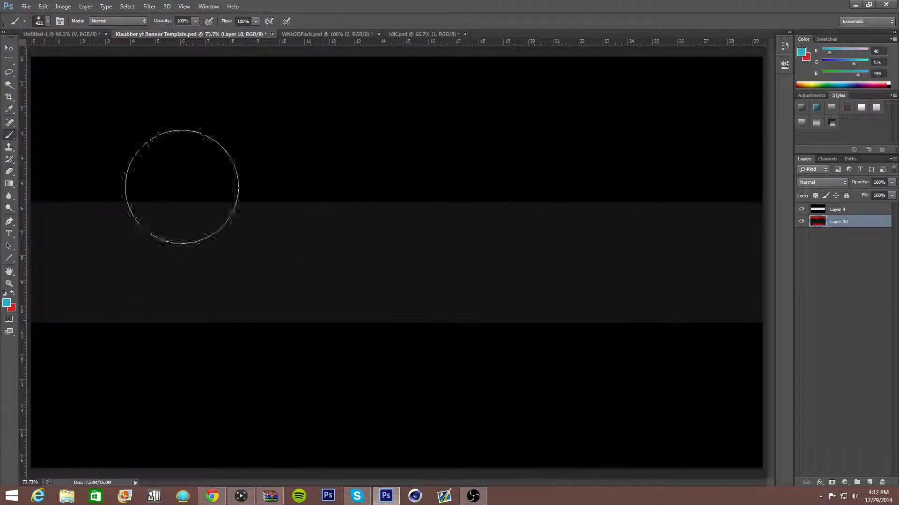
pyautogui.click(326, 34)
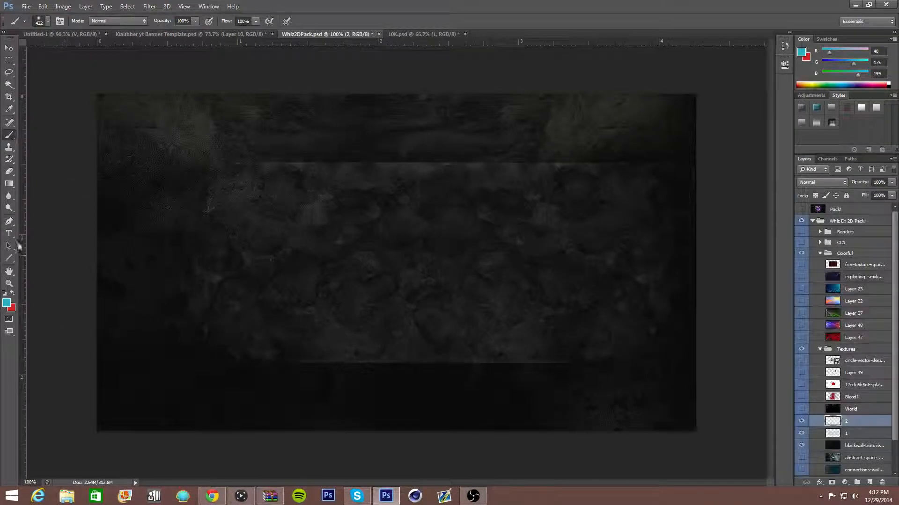
pyautogui.click(8, 258)
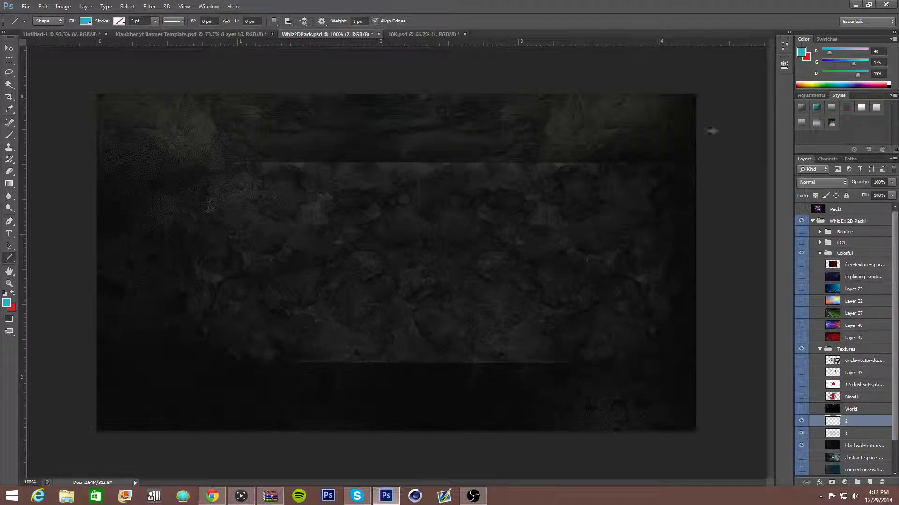
pyautogui.click(378, 34)
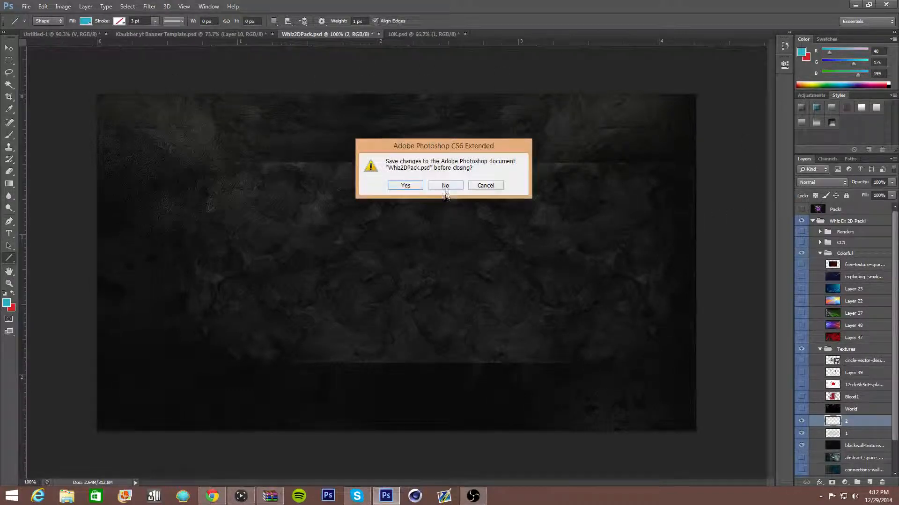
pyautogui.click(445, 183)
# Bring up 10K.psd and hide layer 1 in the Smoke group.
pyautogui.click(308, 36)
pyautogui.click(136, 35)
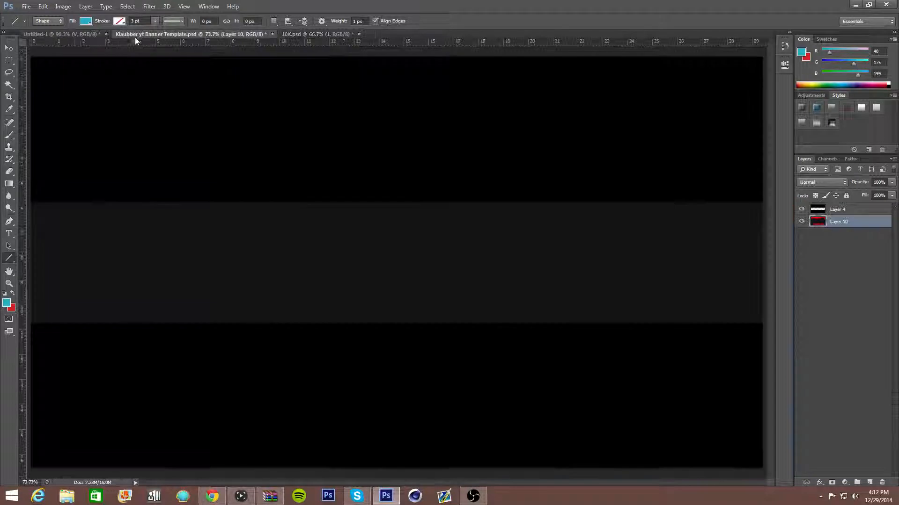
pyautogui.click(93, 35)
pyautogui.click(226, 32)
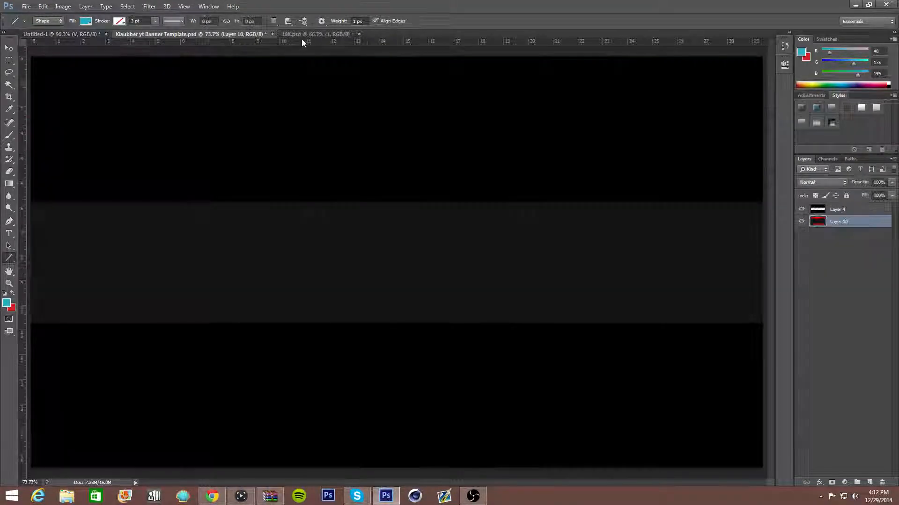
pyautogui.click(308, 33)
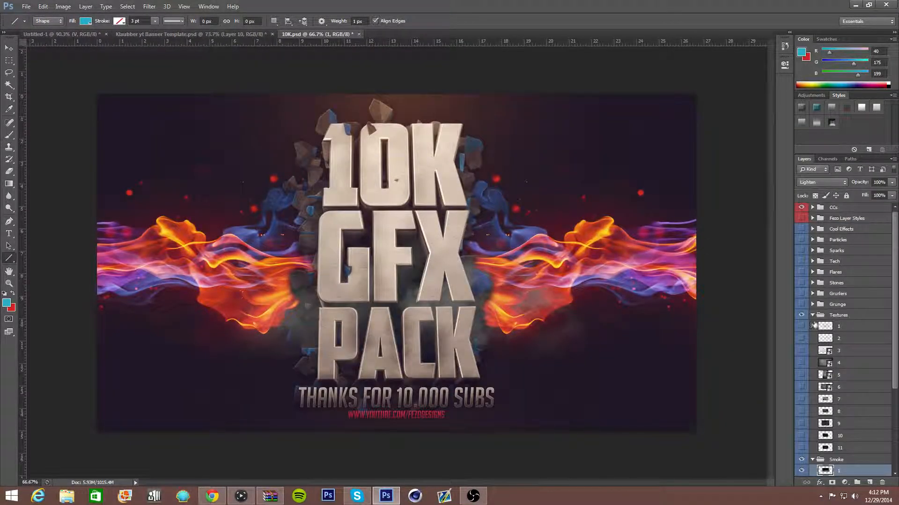
pyautogui.scroll(-2, 815, 328)
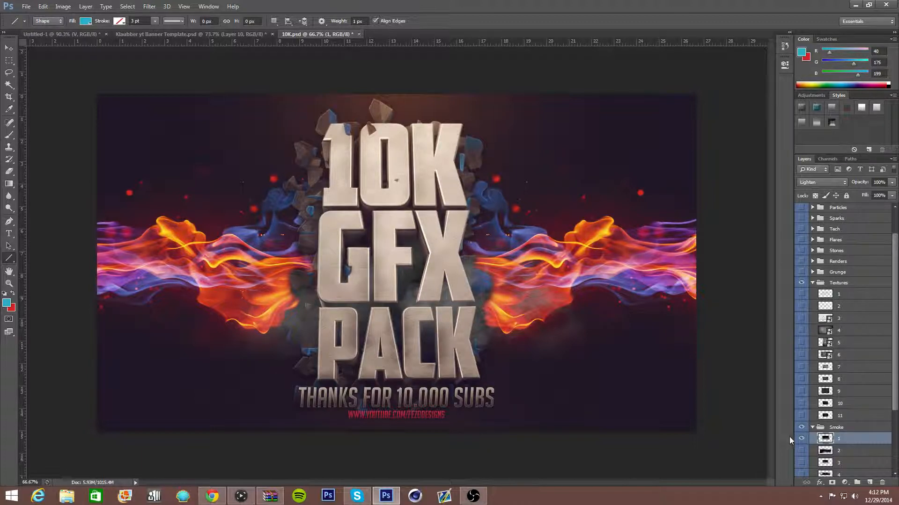
pyautogui.click(801, 439)
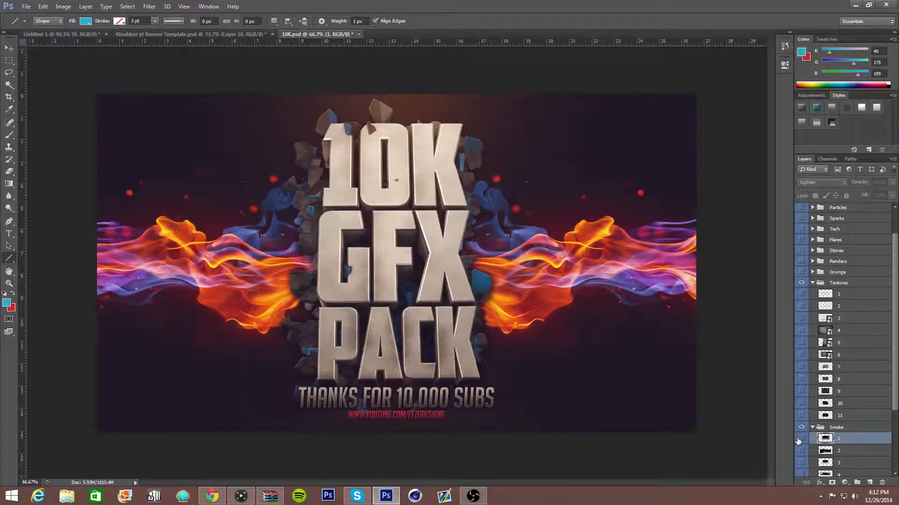
# Preview layers 1 and 2 of the Textures group by showing and hiding them.
pyautogui.click(801, 306)
pyautogui.click(801, 294)
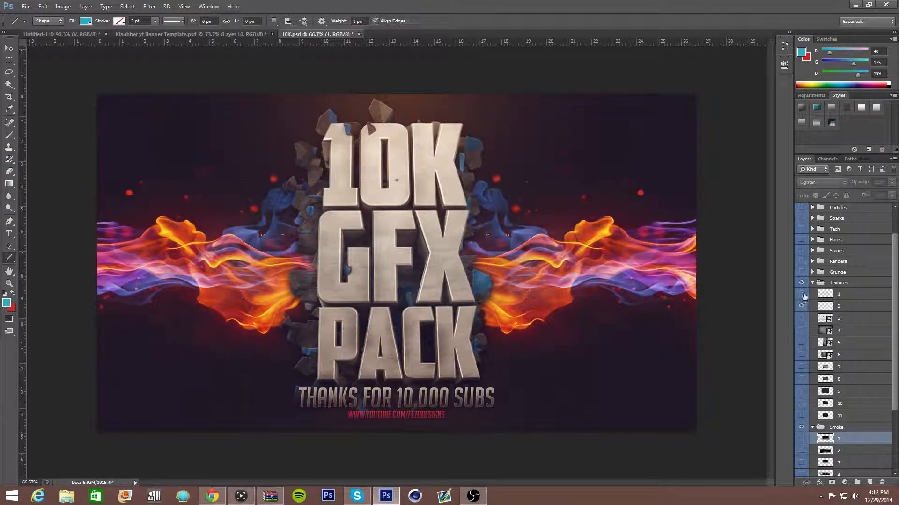
pyautogui.click(801, 294)
pyautogui.click(802, 305)
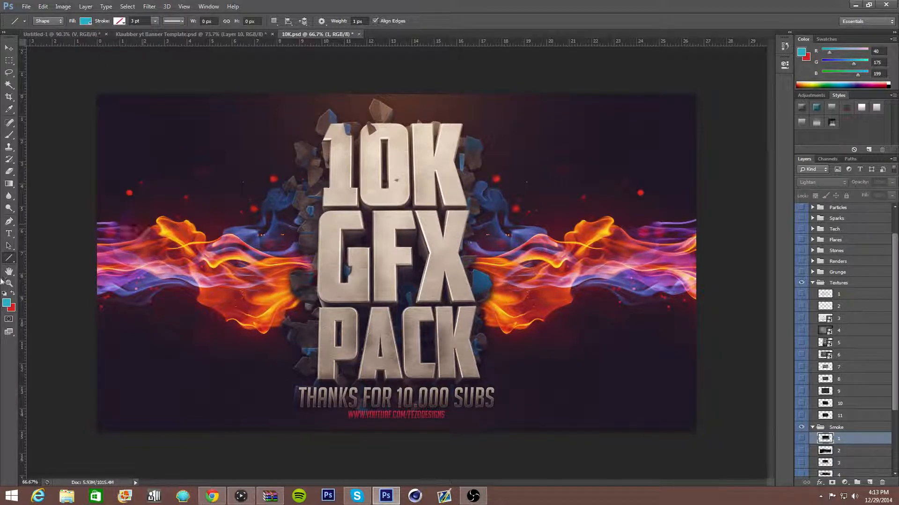
pyautogui.click(11, 247)
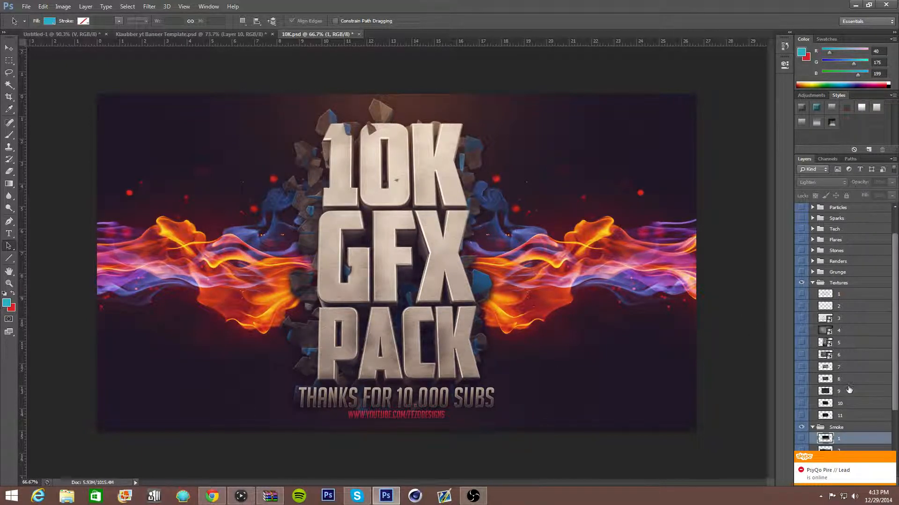
# Compare the first three layers in the Textures group and leave layers 1 and 2 visible.
pyautogui.click(802, 296)
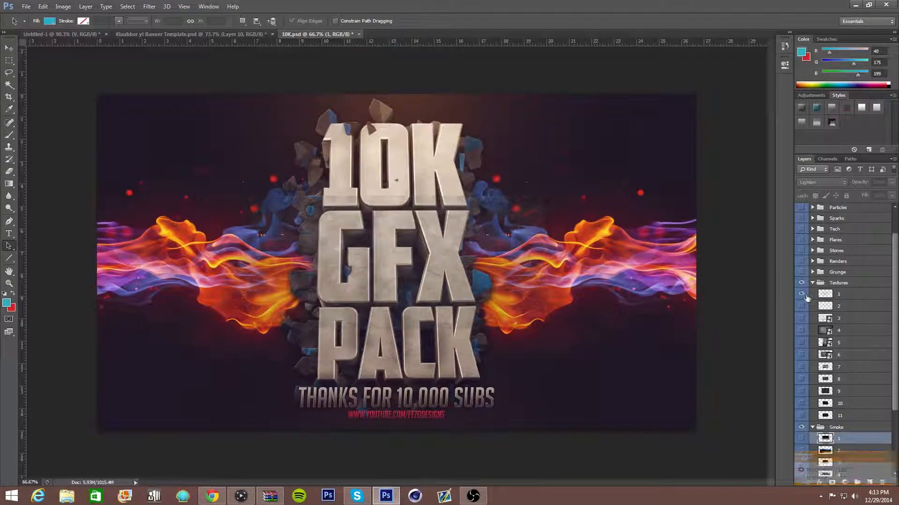
pyautogui.click(802, 296)
pyautogui.click(802, 307)
pyautogui.click(801, 295)
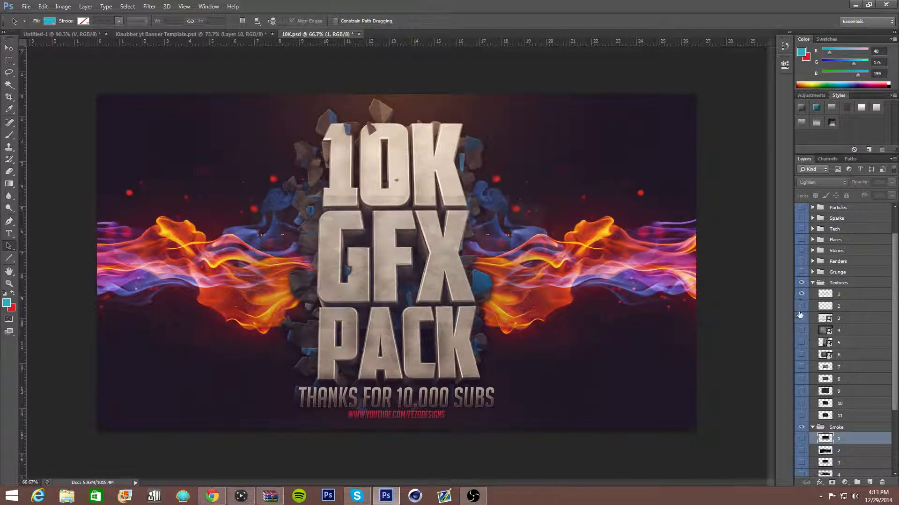
pyautogui.click(801, 318)
pyautogui.click(801, 318)
# Copy texture layers 1 and 2 together into Klaubber yt Banner Template.psd and position them over the middle band.
pyautogui.click(838, 294)
pyautogui.keyDown('shift'); pyautogui.click(838, 307); pyautogui.keyUp('shift')
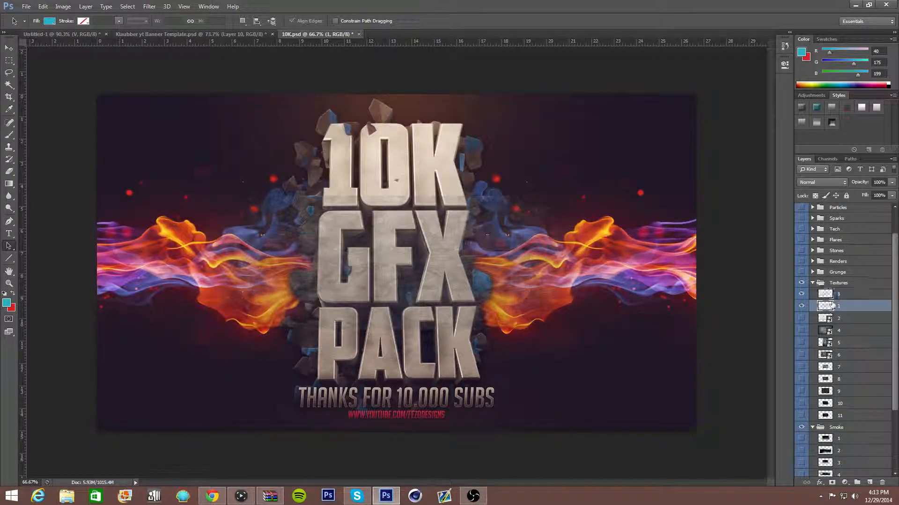
pyautogui.click(9, 48)
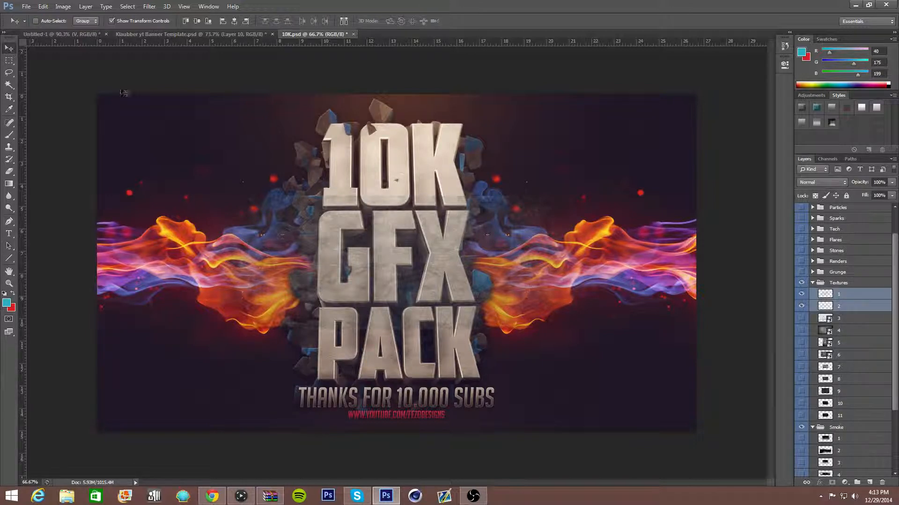
pyautogui.moveTo(344, 180); pyautogui.dragTo(209, 213)
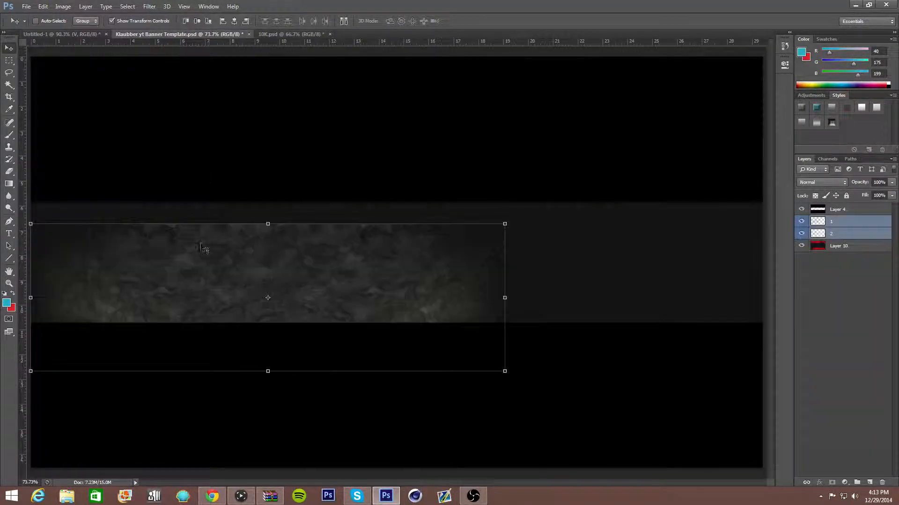
pyautogui.moveTo(205, 248); pyautogui.dragTo(293, 227)
# Hide texture layer 2, then duplicate texture layer 1 twice and spread the pieces across the full width of the band.
pyautogui.click(817, 222)
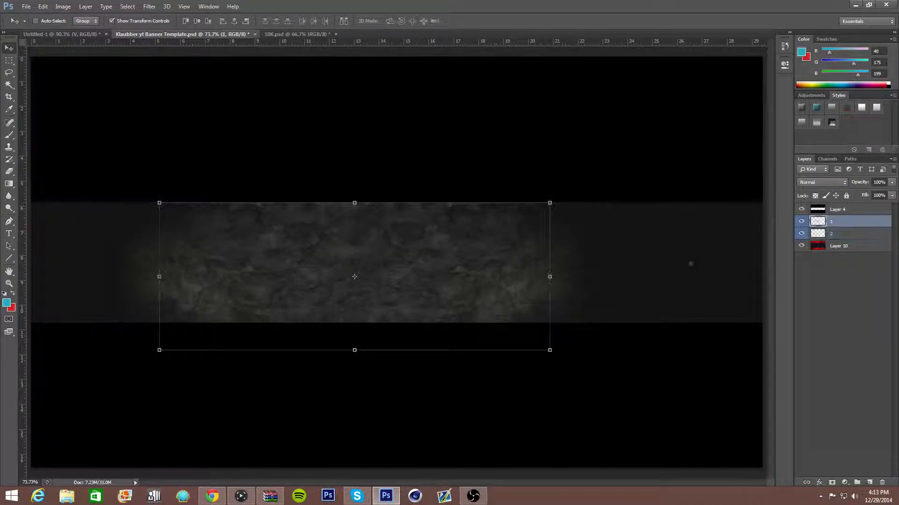
pyautogui.click(802, 234)
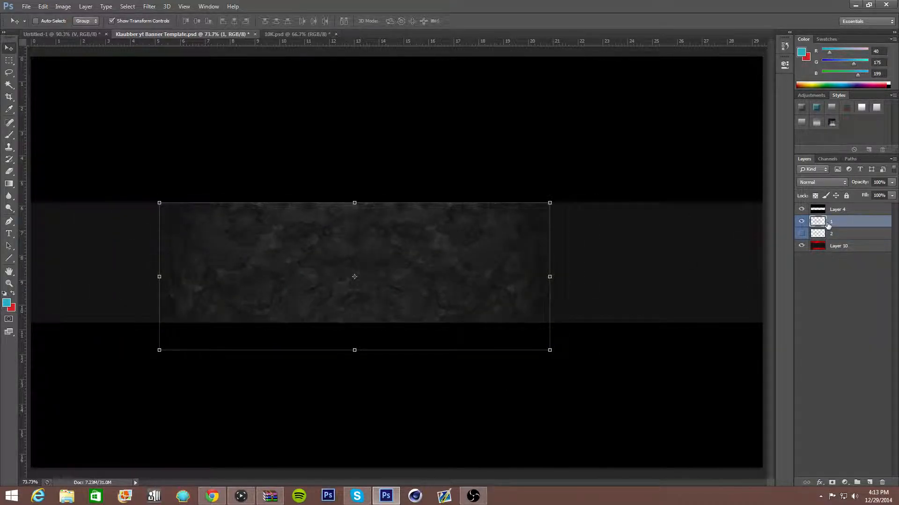
pyautogui.moveTo(448, 280); pyautogui.dragTo(647, 260)
pyautogui.hotkey('ctrl', 'j')
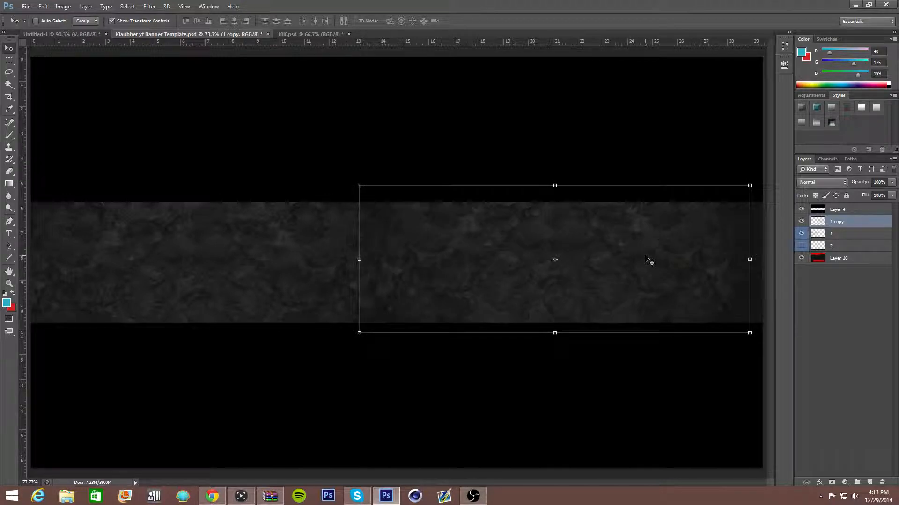
pyautogui.hotkey('ctrl', 'j')
pyautogui.moveTo(445, 240); pyautogui.dragTo(726, 260)
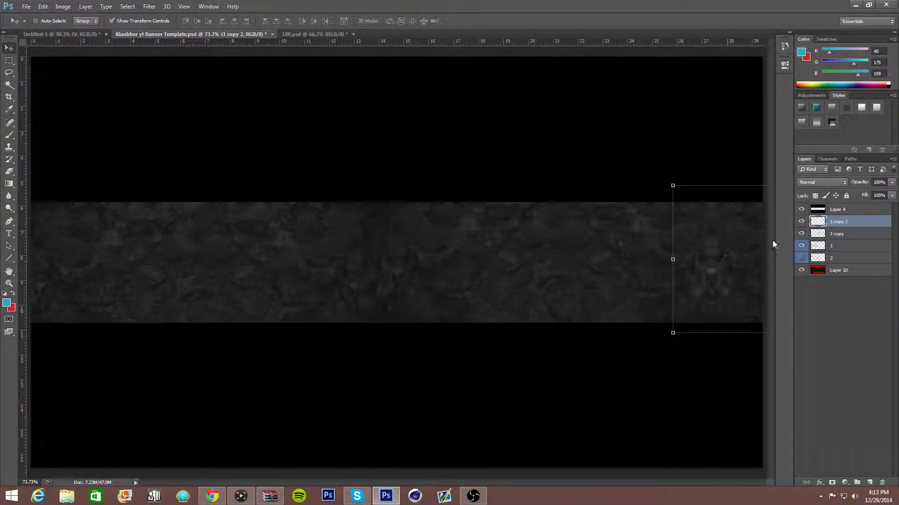
# Show texture layer 2 over the left part of the band and place a duplicate of it over the right part.
pyautogui.click(807, 246)
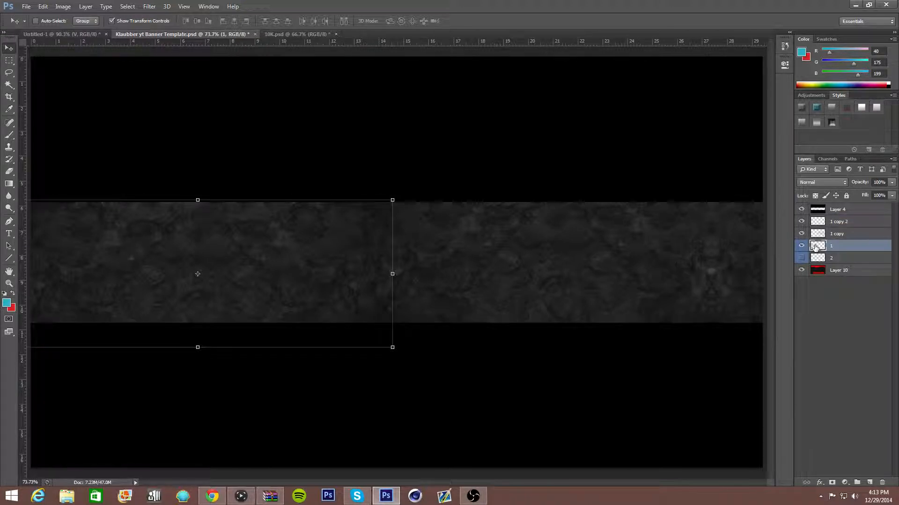
pyautogui.keyDown('shift'); pyautogui.click(805, 257); pyautogui.keyUp('shift')
pyautogui.moveTo(286, 295); pyautogui.dragTo(158, 296)
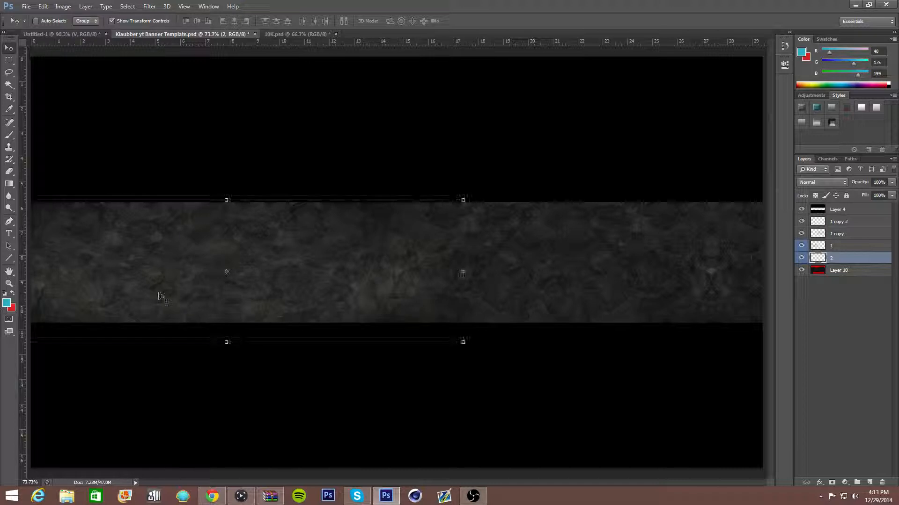
pyautogui.hotkey('ctrl', 'j')
pyautogui.moveTo(48, 252); pyautogui.dragTo(524, 267)
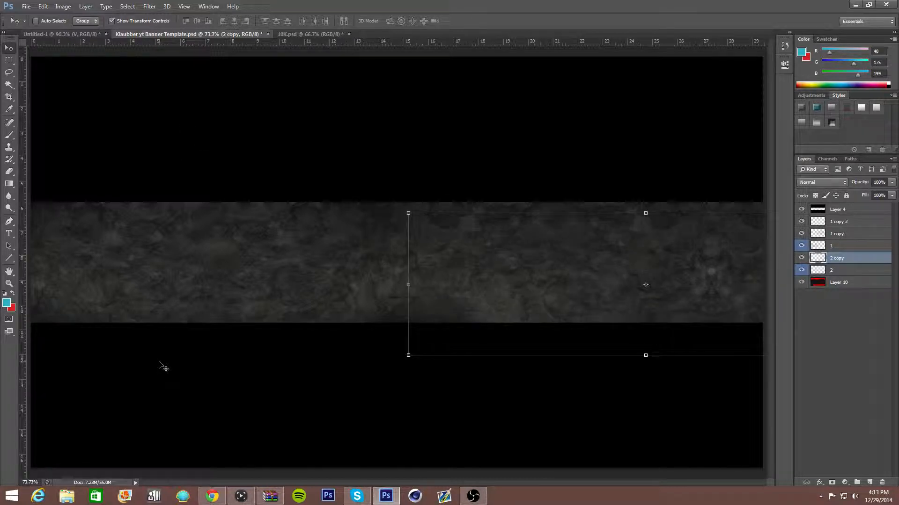
pyautogui.moveTo(515, 287); pyautogui.dragTo(519, 270)
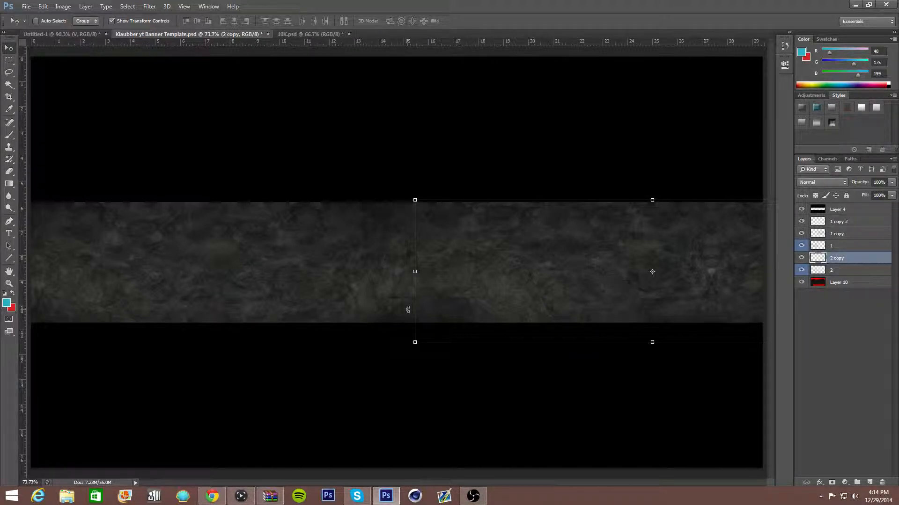
# Shift the layer 1 copy 2 texture slightly left and down at the right end of the band.
pyautogui.click(833, 222)
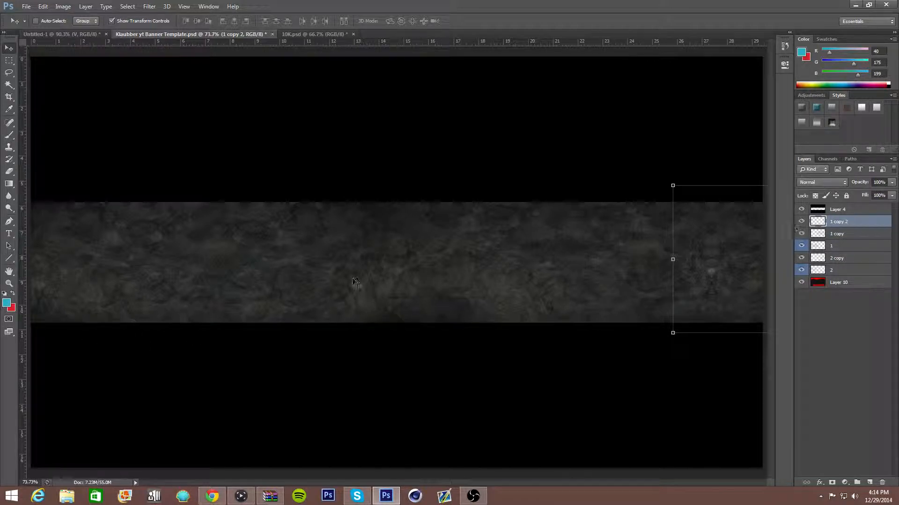
pyautogui.moveTo(269, 301); pyautogui.dragTo(223, 310)
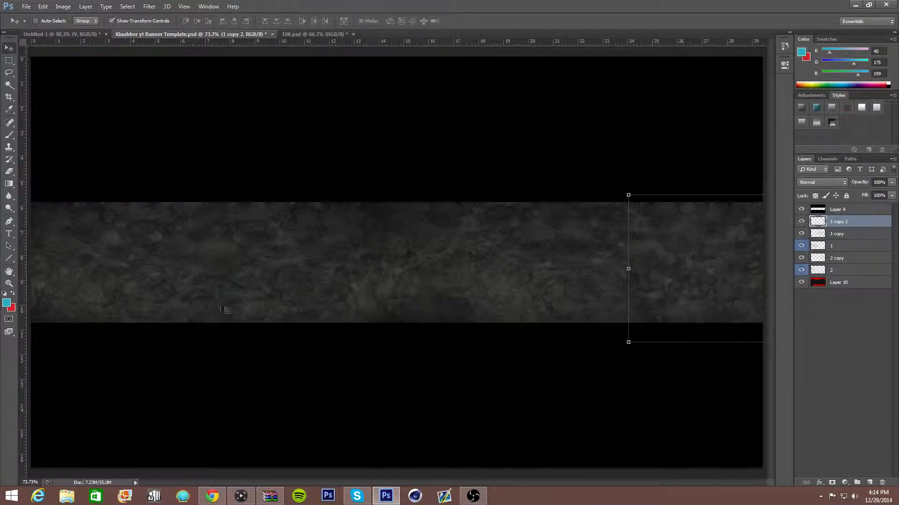
pyautogui.click(9, 246)
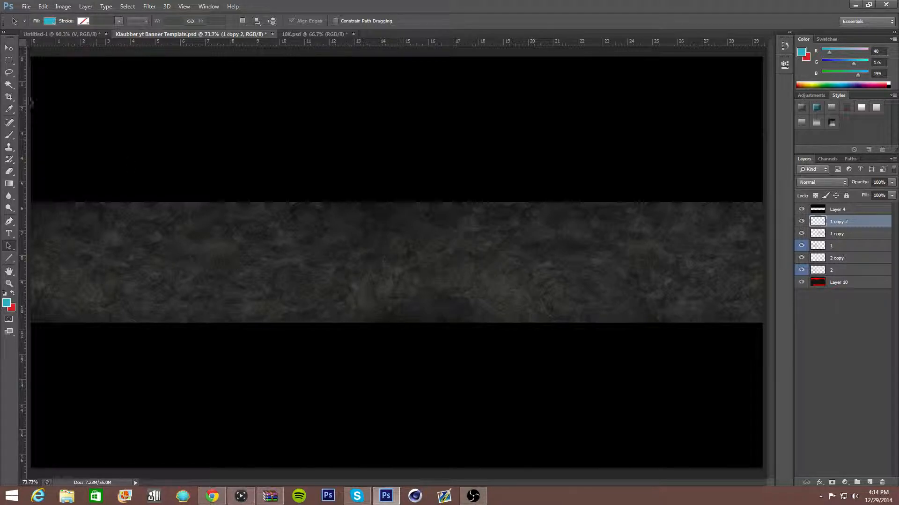
# Collapse the Textures group in 10K.psd to reach the Smoke layers, checking the banner template in between.
pyautogui.click(291, 36)
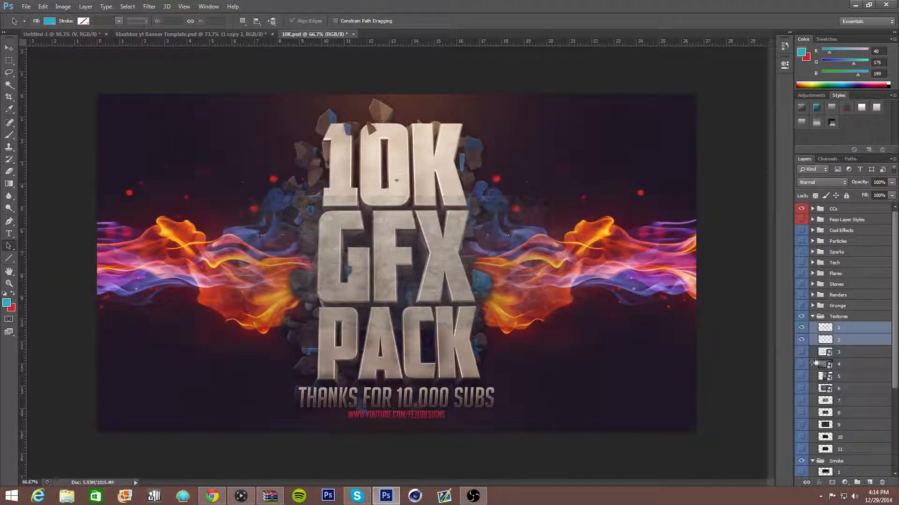
pyautogui.click(813, 317)
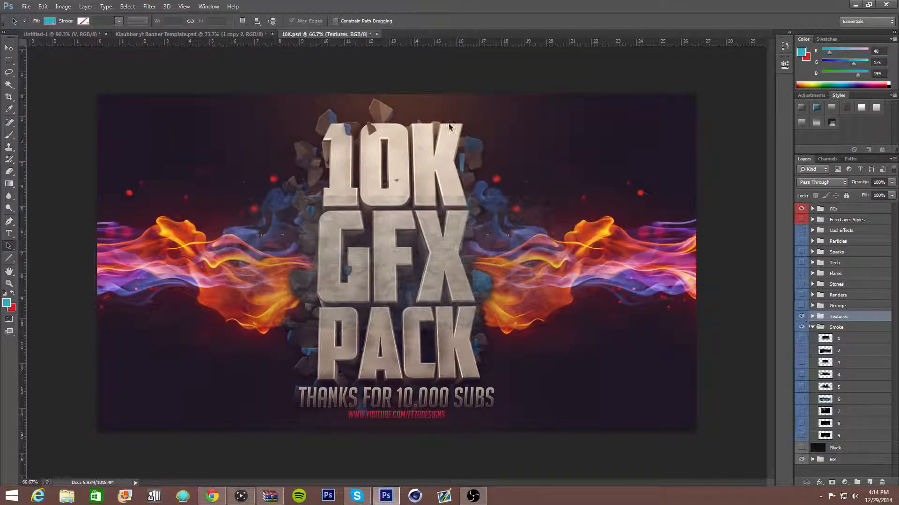
pyautogui.click(191, 34)
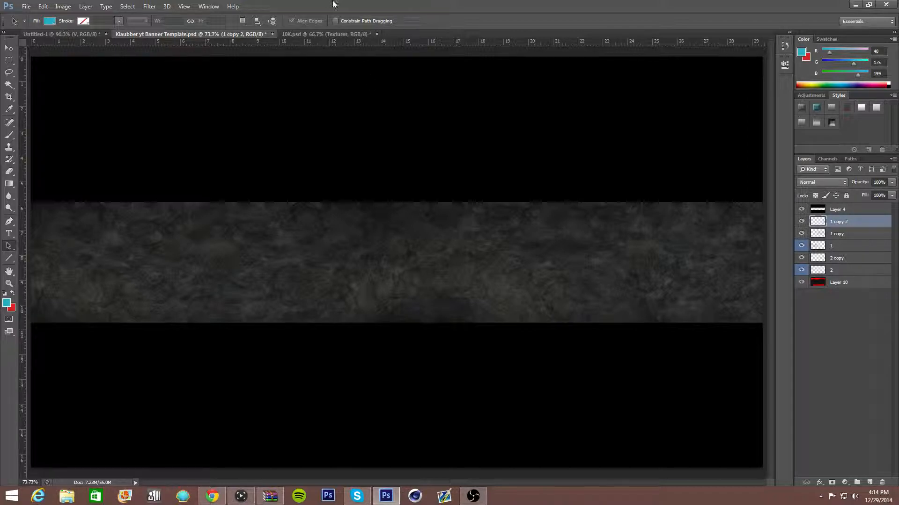
pyautogui.click(336, 34)
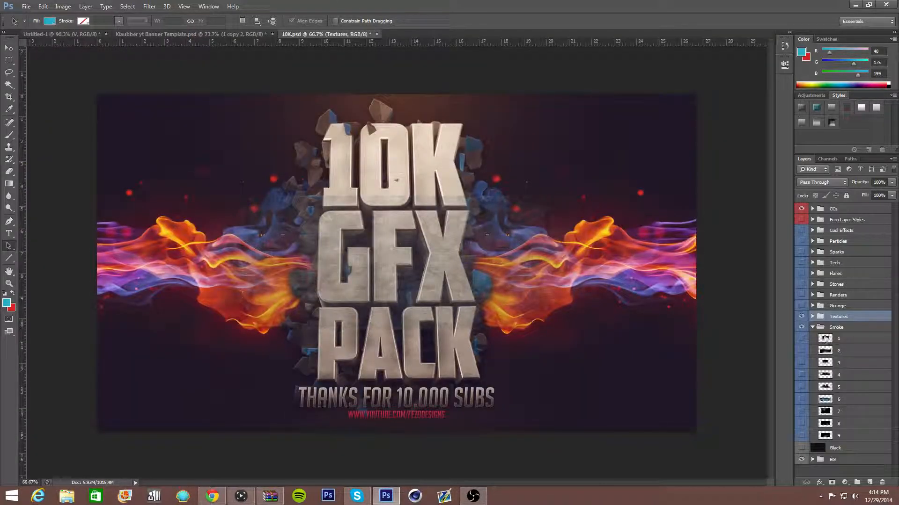
# Preview layers 1 and 2 of the Smoke group and leave only smoke layer 1 visible.
pyautogui.click(800, 339)
pyautogui.click(801, 339)
pyautogui.click(801, 351)
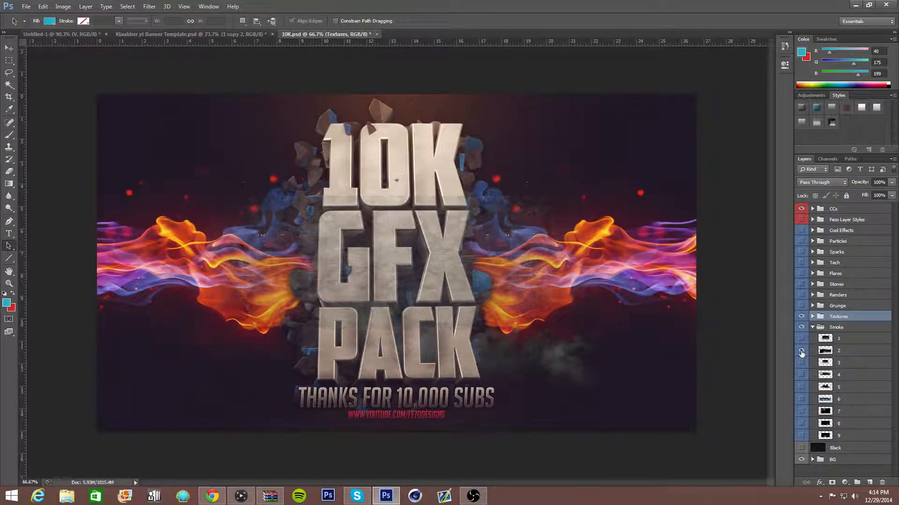
pyautogui.click(802, 350)
pyautogui.click(801, 339)
# Copy smoke layer 1 into the banner template and duplicate it twice, spreading the smoke across the middle band.
pyautogui.click(838, 338)
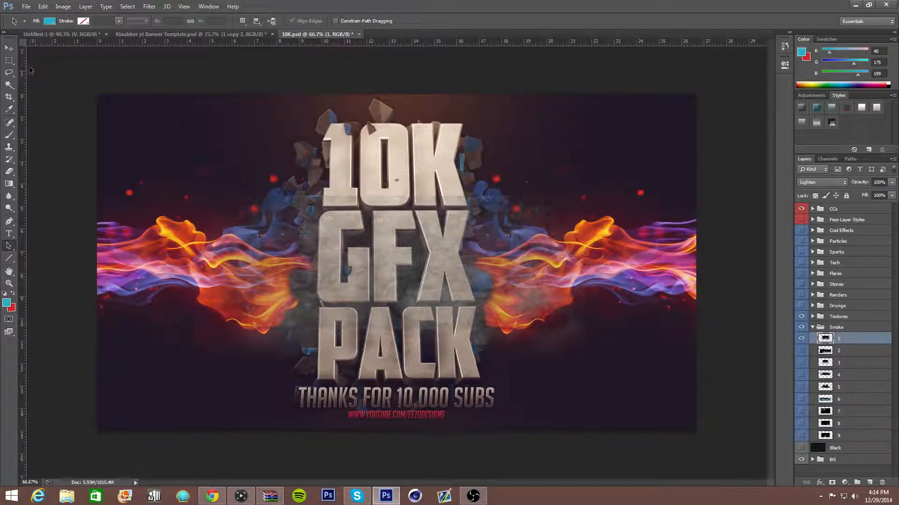
pyautogui.click(8, 48)
pyautogui.moveTo(311, 54); pyautogui.dragTo(715, 287)
pyautogui.hotkey('ctrl', 'j')
pyautogui.hotkey('ctrl', 'j')
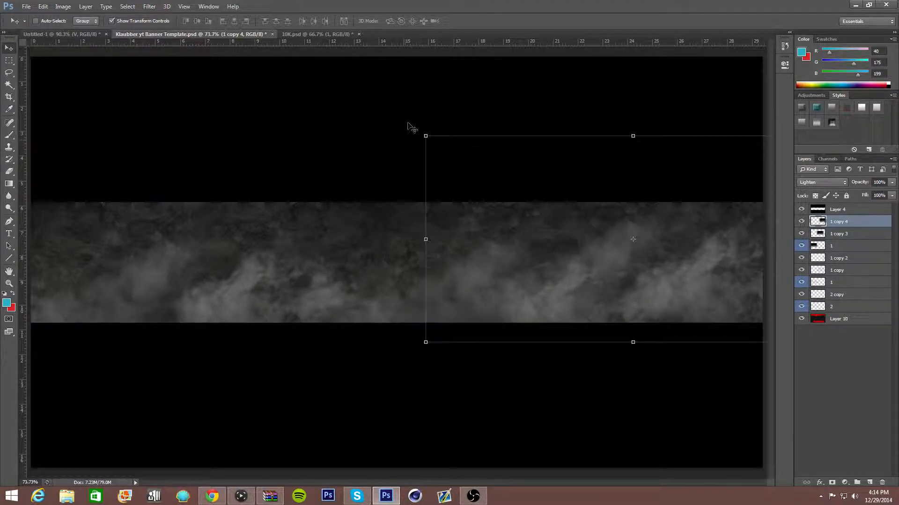
# Rotate the 1 copy 4 smoke about 17° clockwise and shift it up and right at the band's right end.
pyautogui.moveTo(416, 128); pyautogui.dragTo(436, 60)
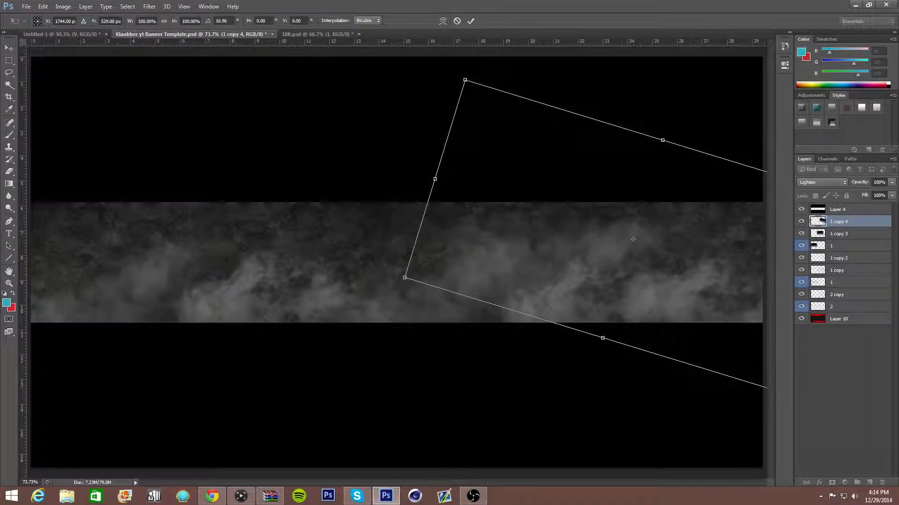
pyautogui.moveTo(632, 239); pyautogui.dragTo(662, 217)
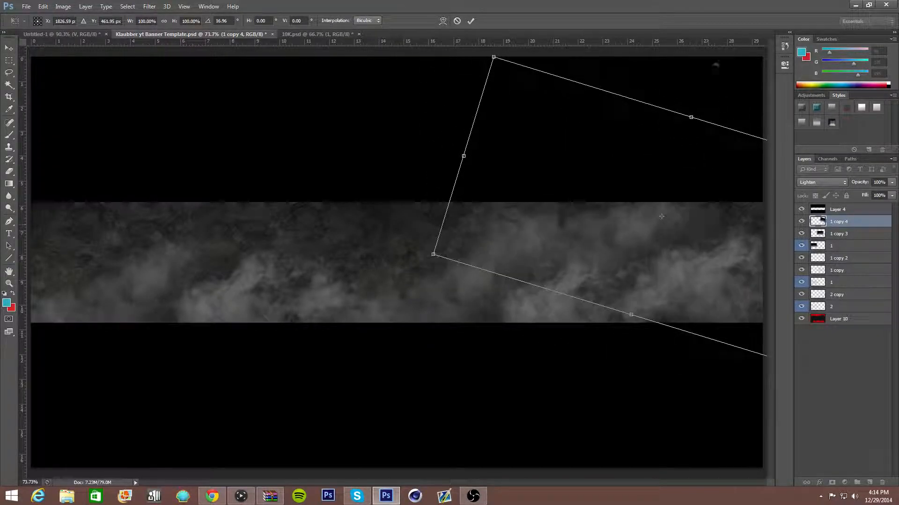
pyautogui.click(471, 21)
# Merge the three smoke layers into one layer and rename it Smoke.
pyautogui.keyDown('shift'); pyautogui.click(843, 249); pyautogui.keyUp('shift')
pyautogui.rightClick(843, 249)
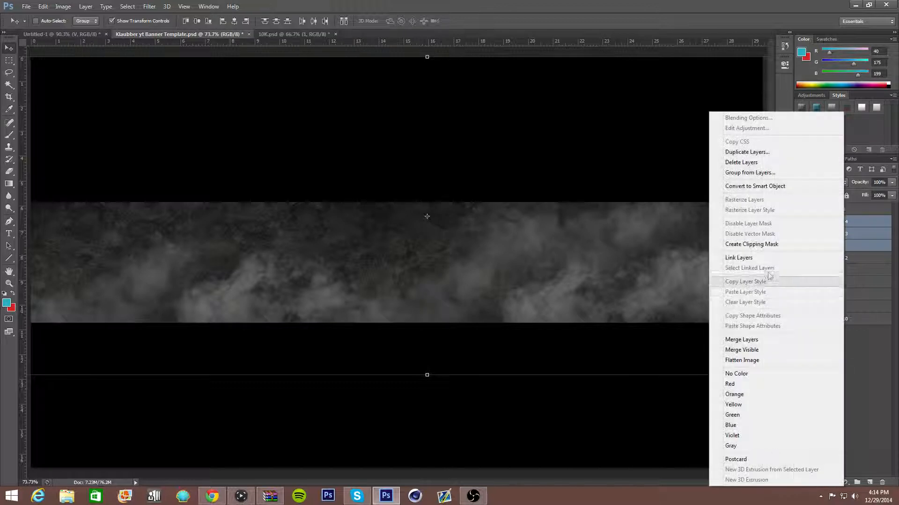
pyautogui.click(761, 337)
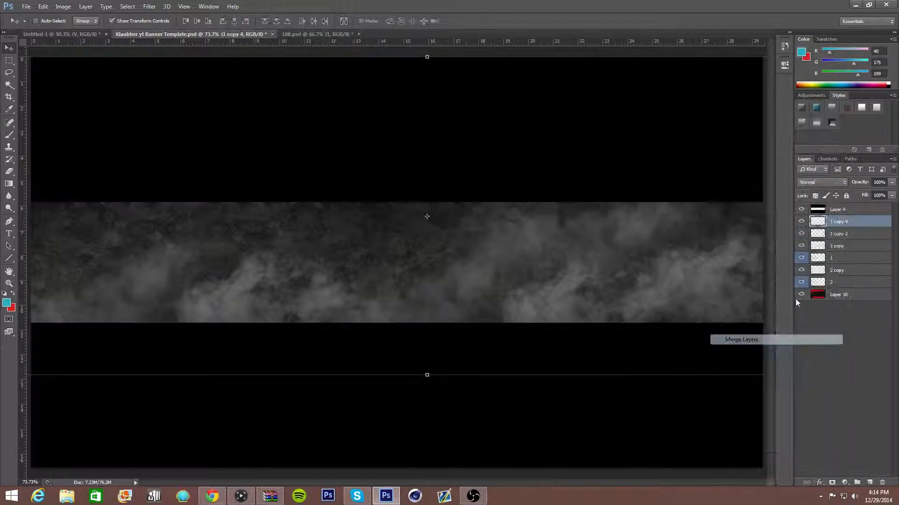
pyautogui.doubleClick(838, 222)
pyautogui.write('Sm')
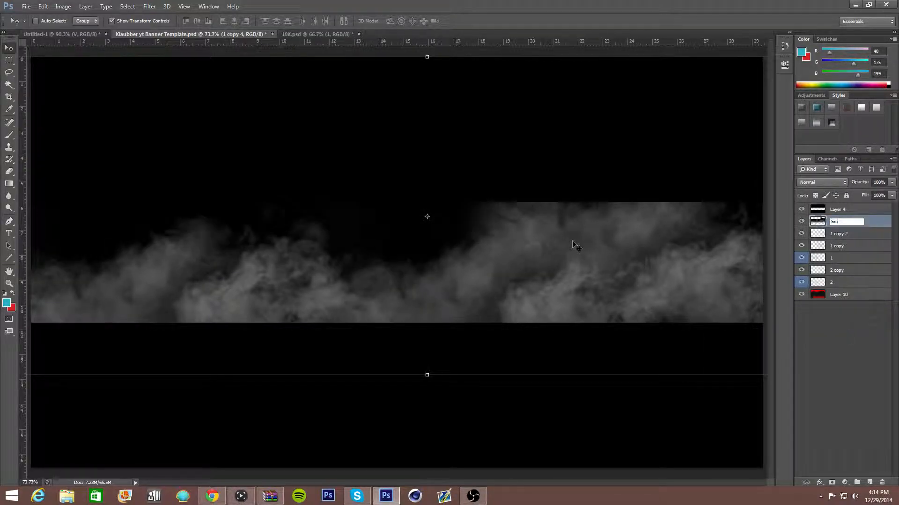
pyautogui.write('oke')
pyautogui.press('Return')
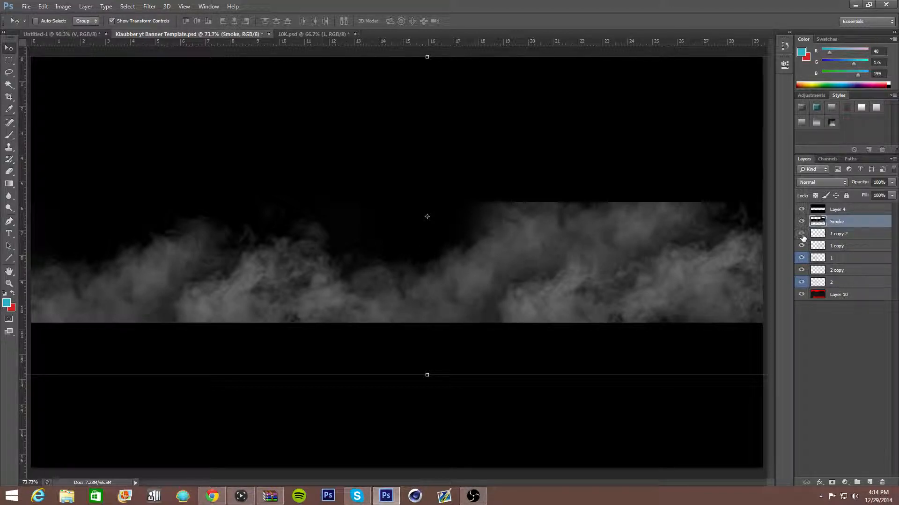
# Merge the 1 copy 2 texture layer with the Smoke layer.
pyautogui.keyDown('ctrl'); pyautogui.click(839, 231); pyautogui.keyUp('ctrl')
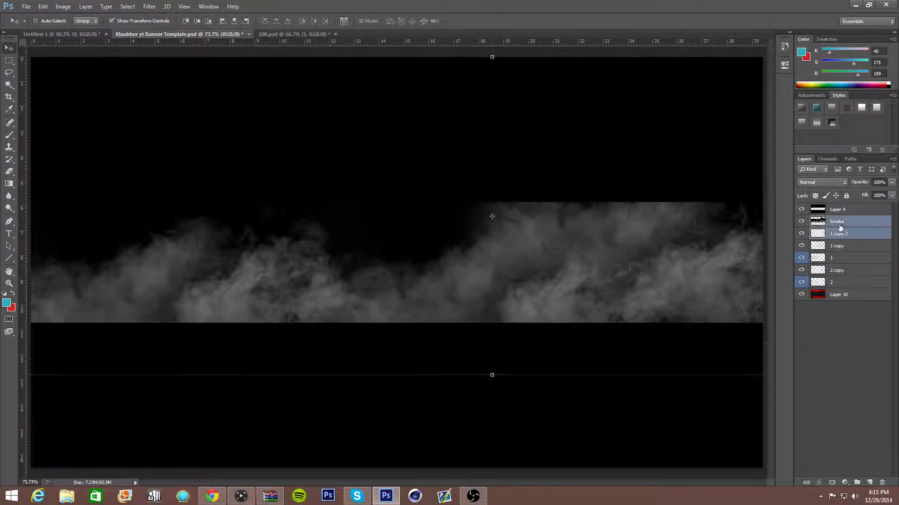
pyautogui.rightClick(840, 228)
pyautogui.click(733, 339)
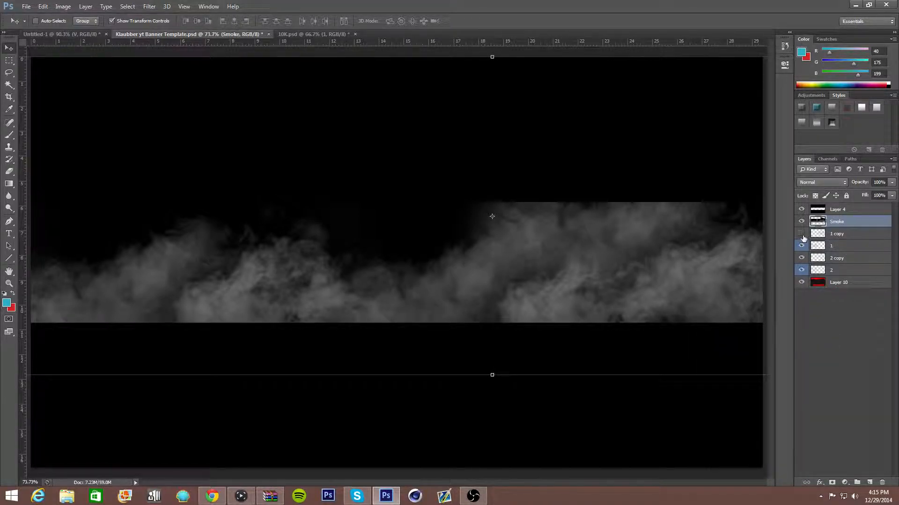
# Try Overlay on the Smoke layer, set its blend mode to Screen instead, and nudge the smoke slightly left.
pyautogui.click(818, 183)
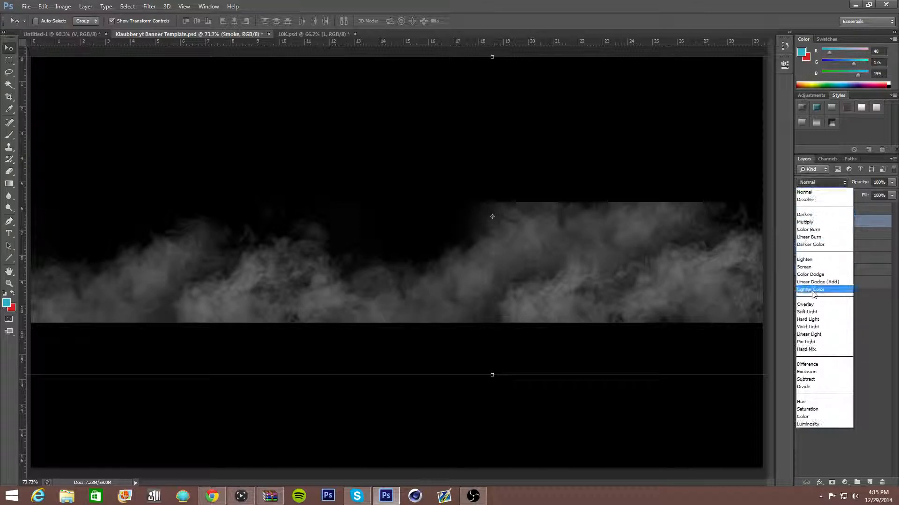
pyautogui.click(811, 305)
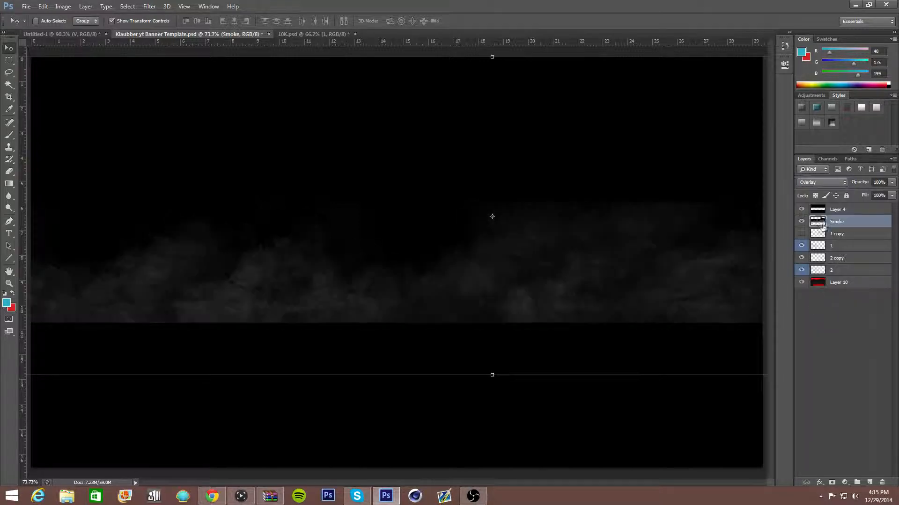
pyautogui.click(817, 185)
pyautogui.click(817, 266)
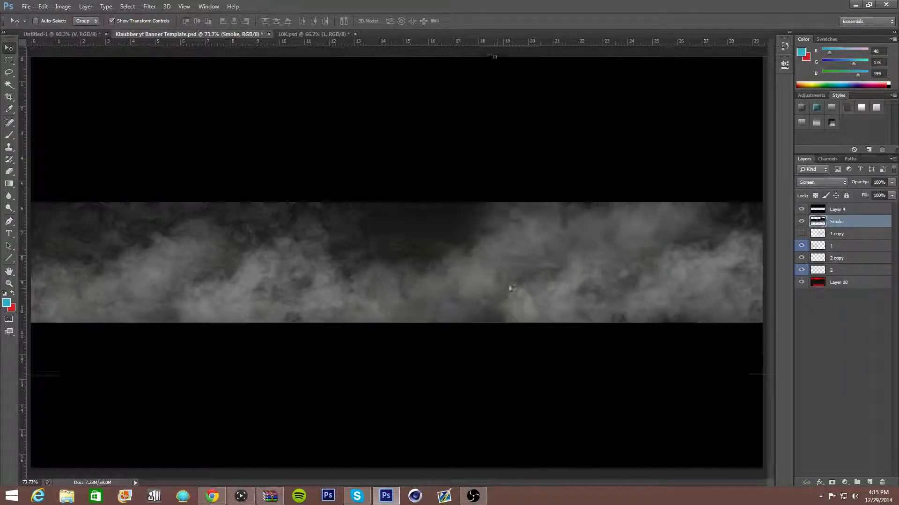
pyautogui.moveTo(644, 281); pyautogui.dragTo(637, 280)
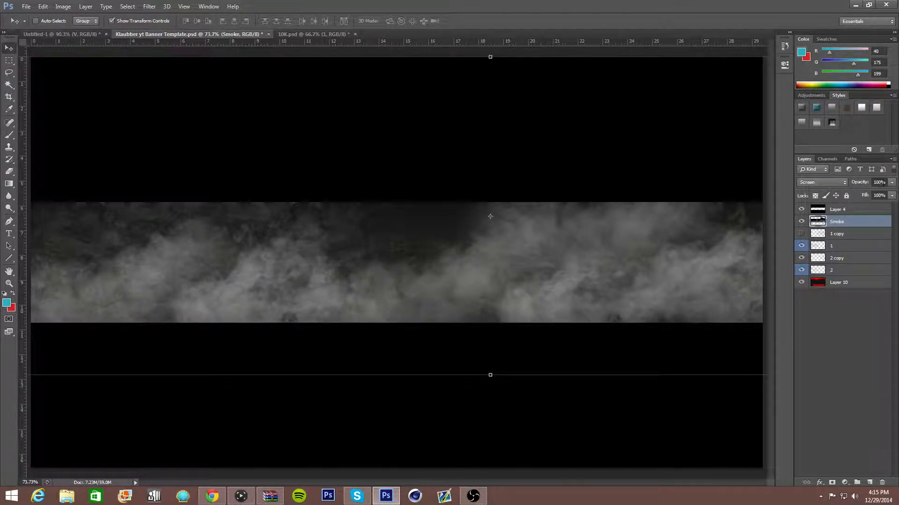
# Set the Smoke layer's opacity to 30% and its fill to 20%.
pyautogui.click(879, 182)
pyautogui.write('30')
pyautogui.press('Tab')
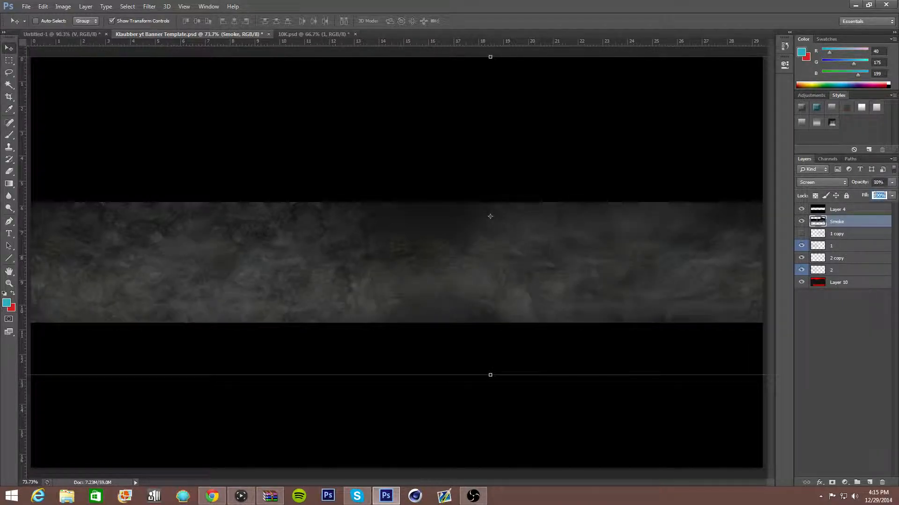
pyautogui.write('30')
pyautogui.press('Return')
# Compare the band with and without the Smoke layer, and make the hidden 1 copy texture layer visible.
pyautogui.click(802, 221)
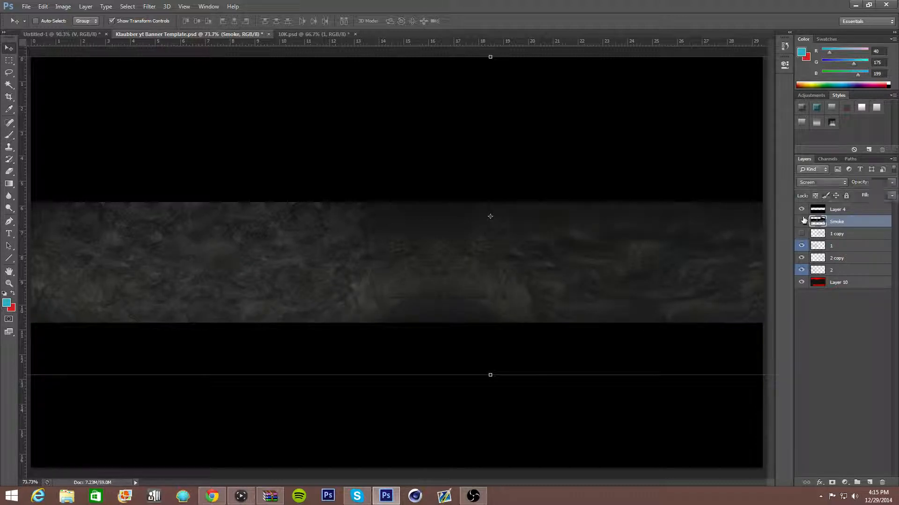
pyautogui.click(802, 221)
pyautogui.click(802, 220)
pyautogui.click(802, 221)
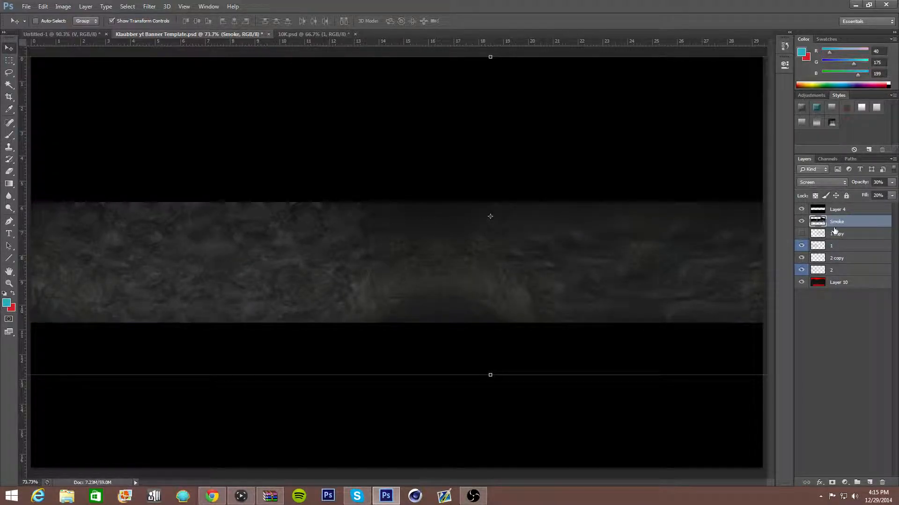
pyautogui.click(834, 236)
pyautogui.click(801, 234)
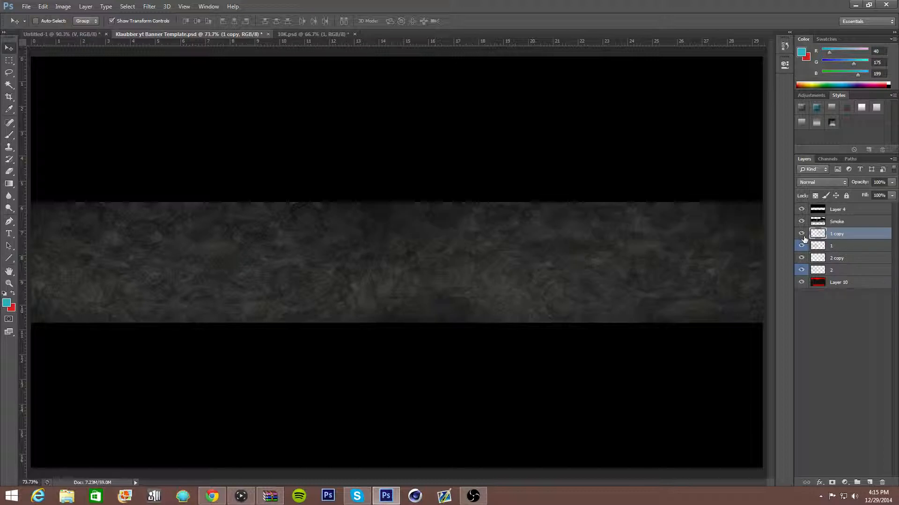
# Merge the texture layers 2 copy and 2 into a single layer.
pyautogui.click(831, 226)
pyautogui.click(817, 258)
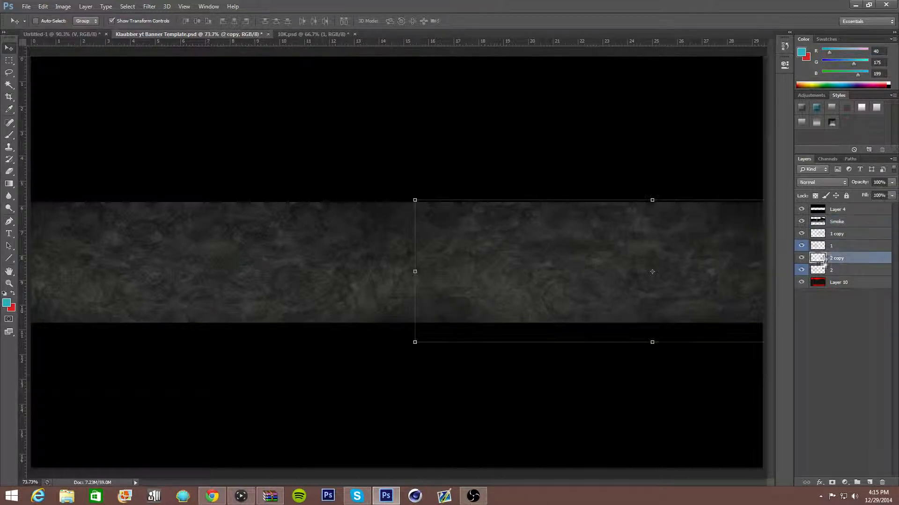
pyautogui.click(831, 247)
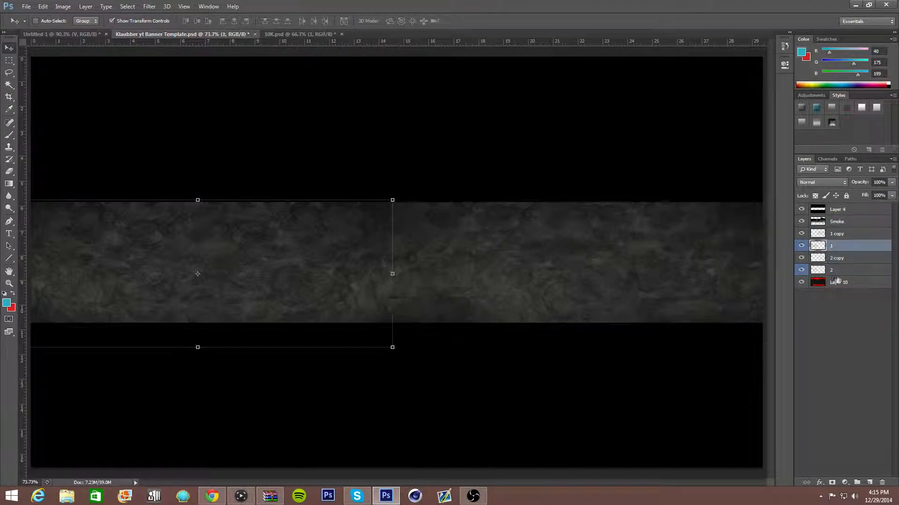
pyautogui.click(819, 258)
pyautogui.keyDown('shift'); pyautogui.click(820, 271); pyautogui.keyUp('shift')
pyautogui.rightClick(819, 271)
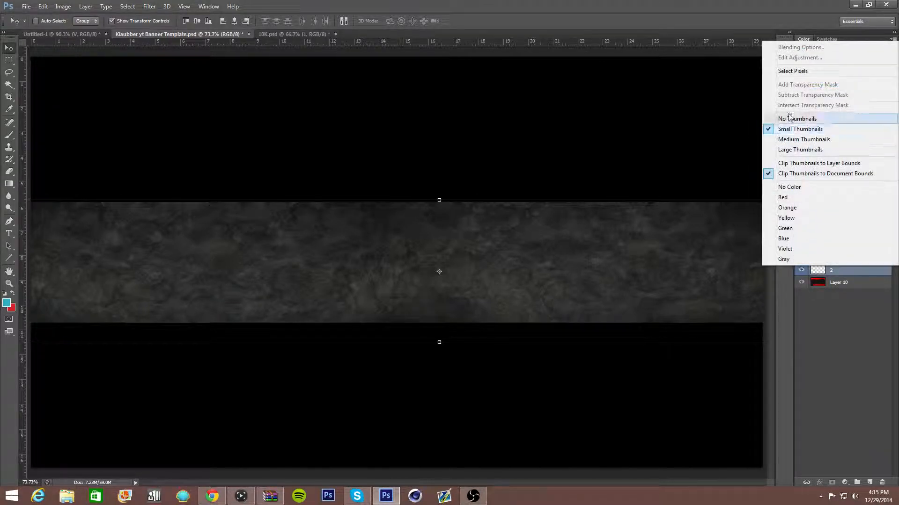
pyautogui.press('Escape')
pyautogui.rightClick(831, 248)
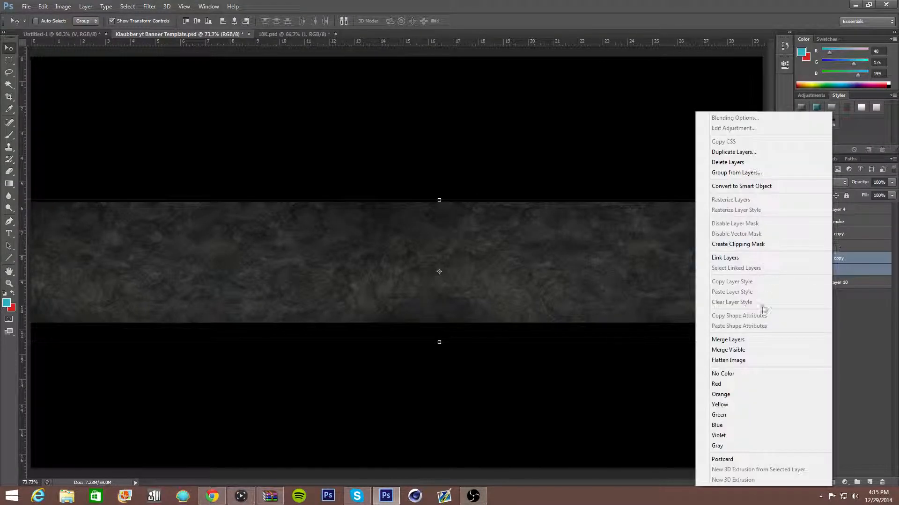
pyautogui.click(706, 342)
# Merge the texture layers 1 copy and 1 into a single layer.
pyautogui.click(828, 246)
pyautogui.keyDown('shift'); pyautogui.click(831, 233); pyautogui.keyUp('shift')
pyautogui.rightClick(831, 234)
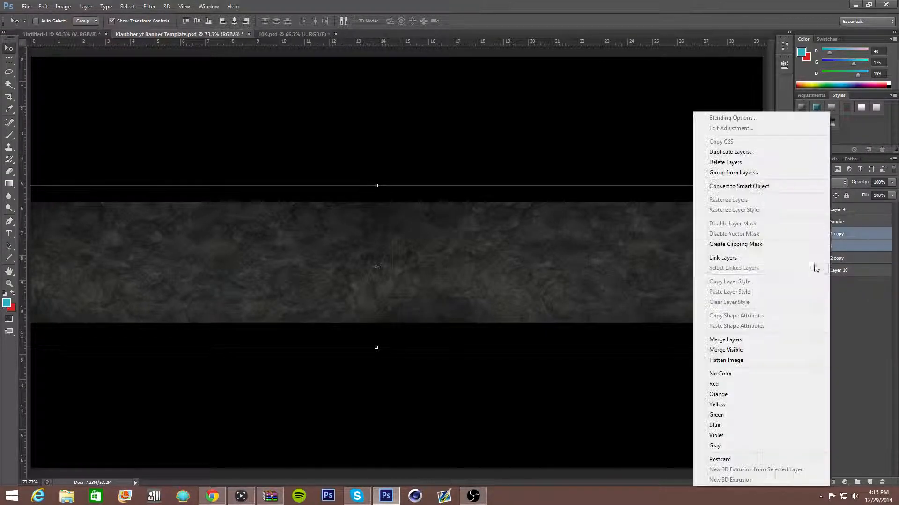
pyautogui.click(726, 340)
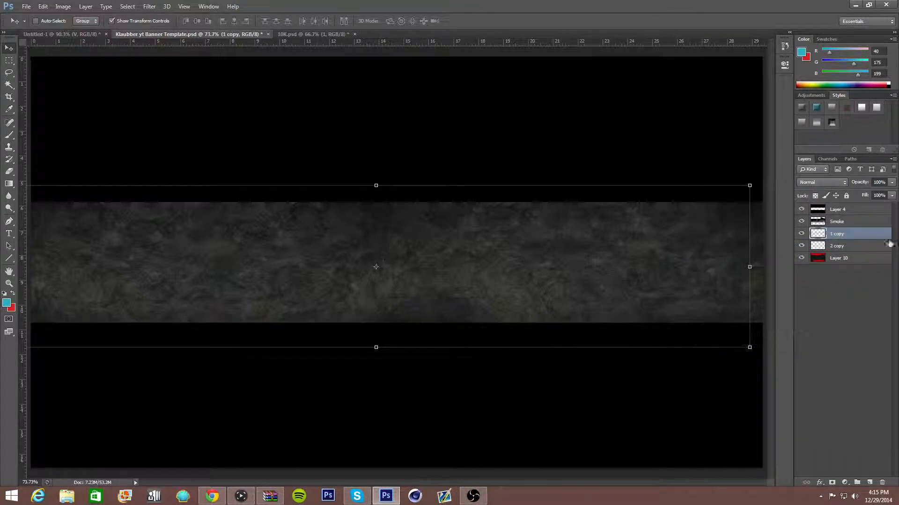
# Add a new empty layer directly above the Smoke layer.
pyautogui.click(838, 222)
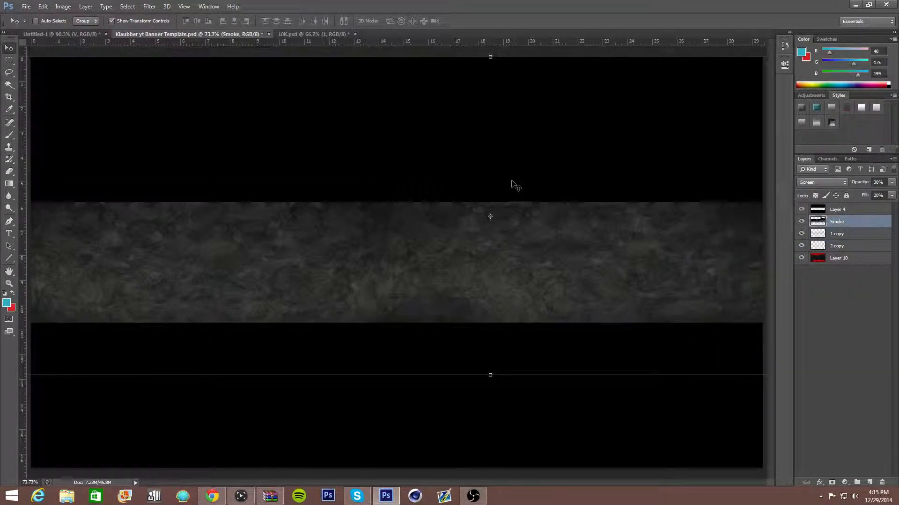
pyautogui.hotkey('ctrl', 'shift', 'n')
pyautogui.press('Return')
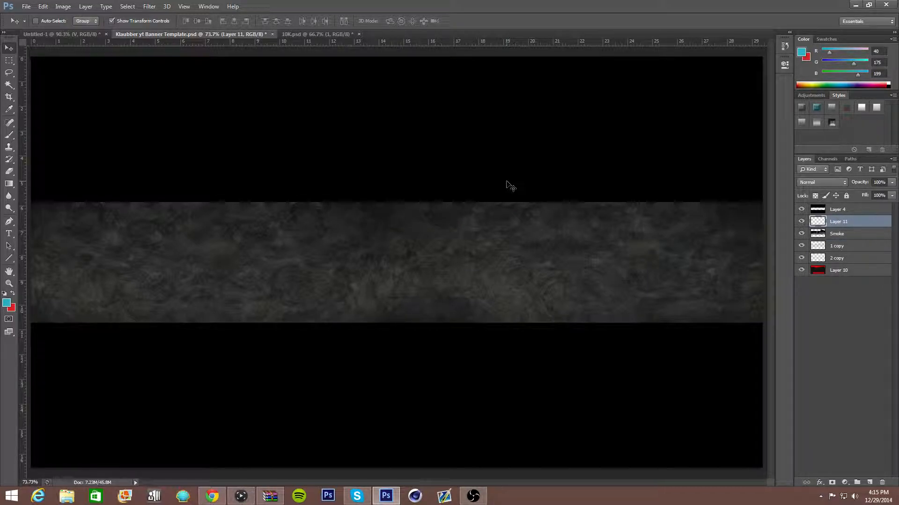
# Set the foreground color to the red cf3723 after trying blue and brighter red hues.
pyautogui.click(6, 303)
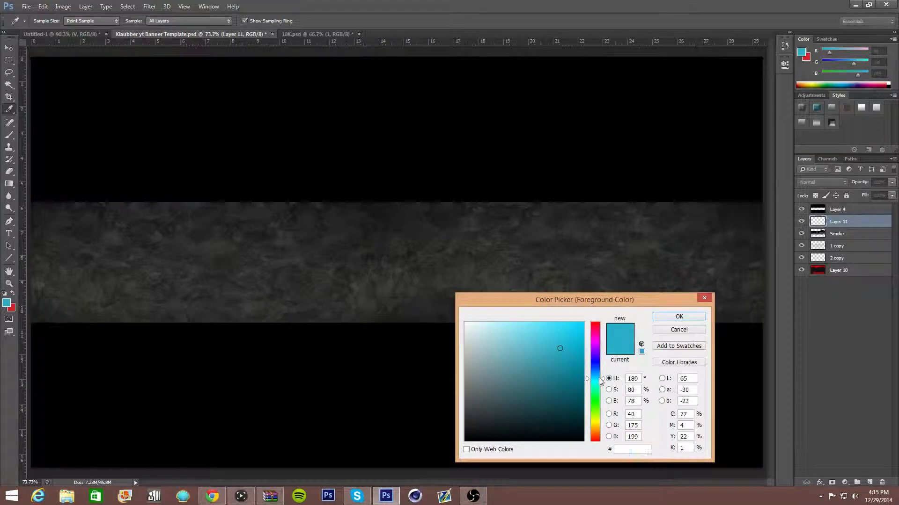
pyautogui.moveTo(602, 378); pyautogui.dragTo(602, 364)
pyautogui.click(570, 336)
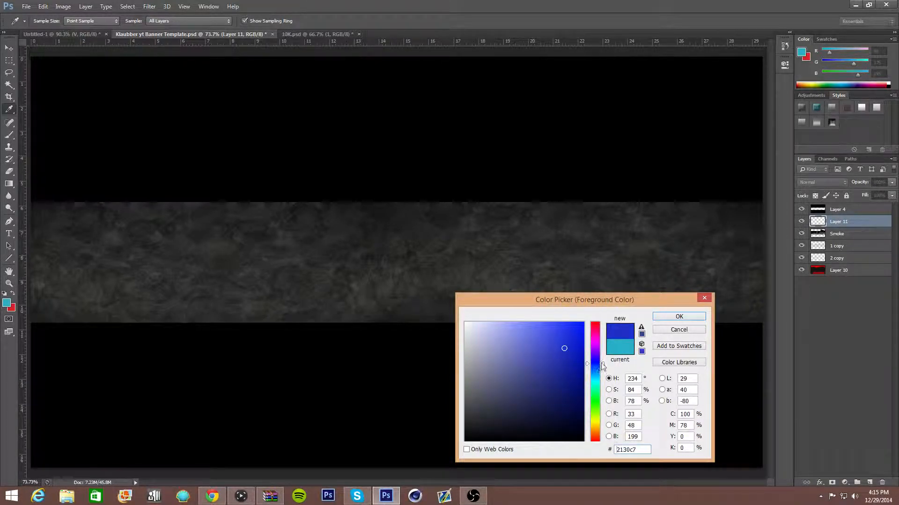
pyautogui.moveTo(599, 370); pyautogui.dragTo(599, 433)
pyautogui.moveTo(570, 342); pyautogui.dragTo(585, 322)
pyautogui.moveTo(594, 433); pyautogui.dragTo(595, 439)
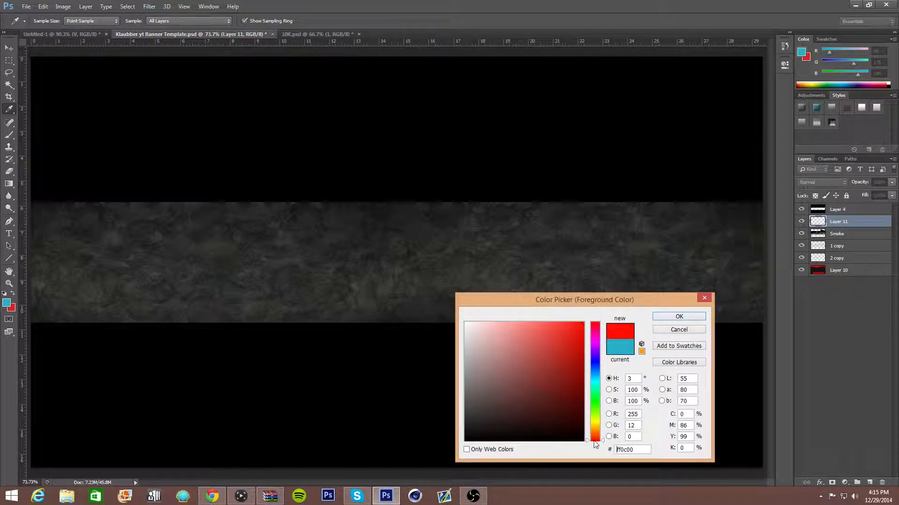
pyautogui.moveTo(568, 349)
pyautogui.mouseDown()
pyautogui.moveTo(572, 331)
pyautogui.moveTo(569, 351)
pyautogui.moveTo(569, 334)
pyautogui.moveTo(564, 345)
pyautogui.mouseUp()
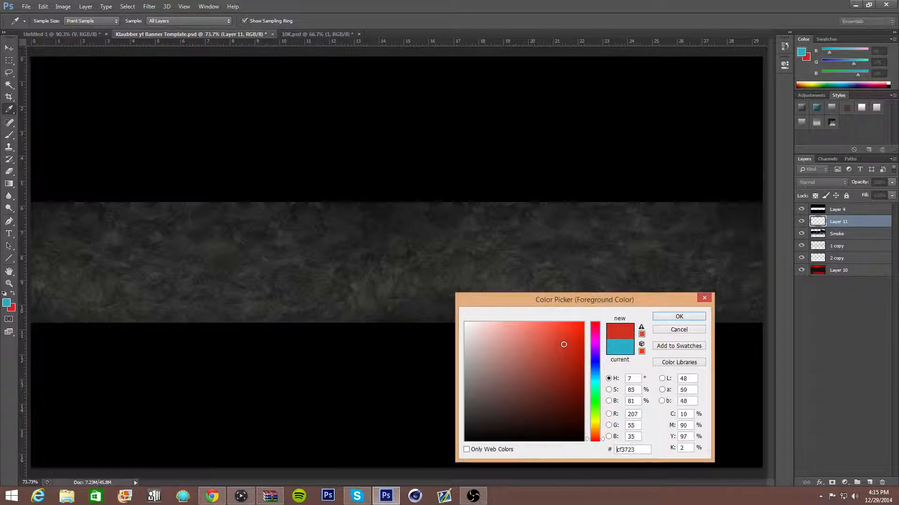
pyautogui.click(654, 316)
# Paint a soft red brush stroke along the band's lower half on the new layer and set its blend mode to Overlay.
pyautogui.press('v')
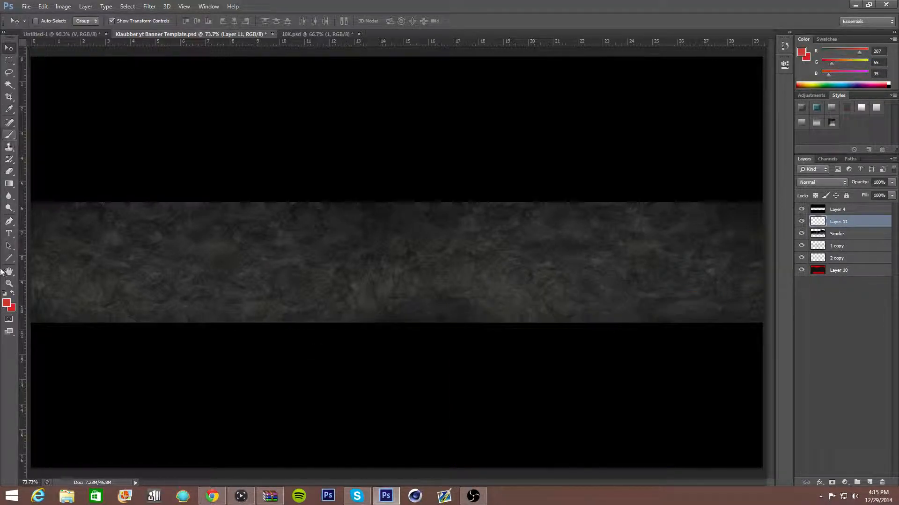
pyautogui.click(14, 294)
pyautogui.click(9, 137)
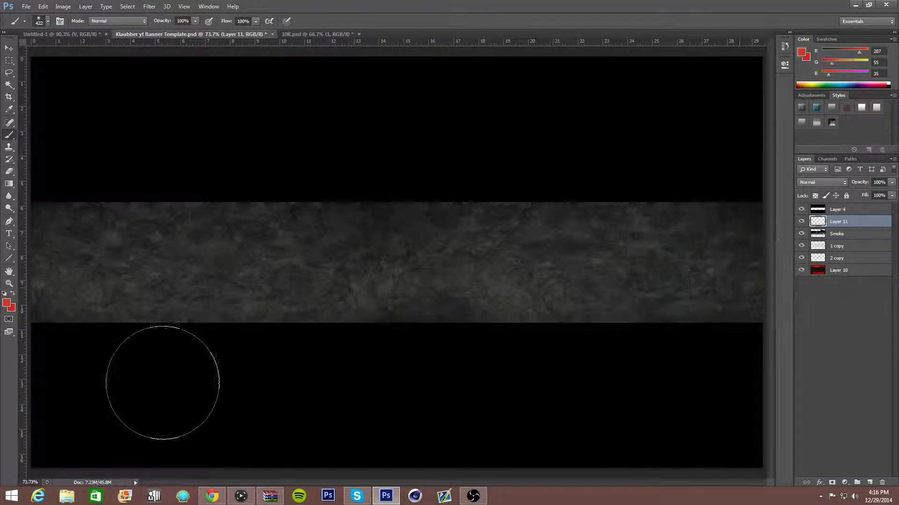
pyautogui.click(37, 318)
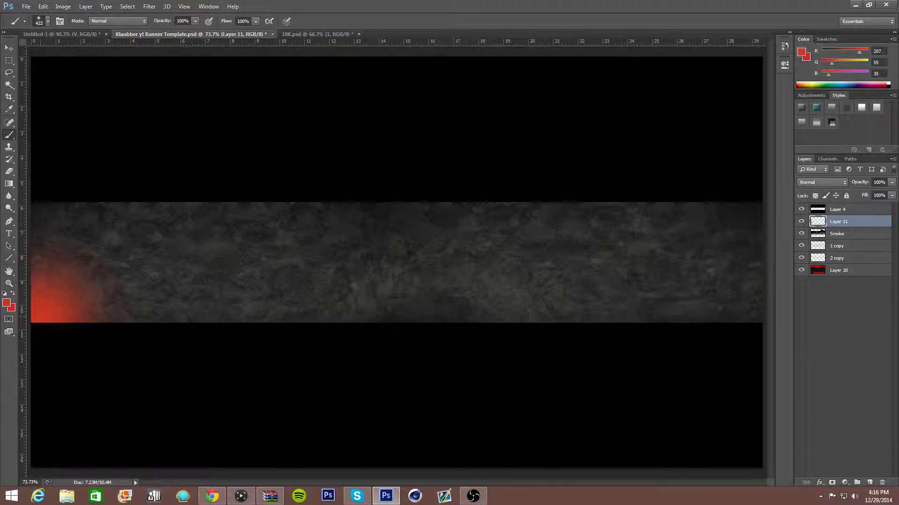
pyautogui.hotkey('ctrl', 'z')
pyautogui.click(44, 305)
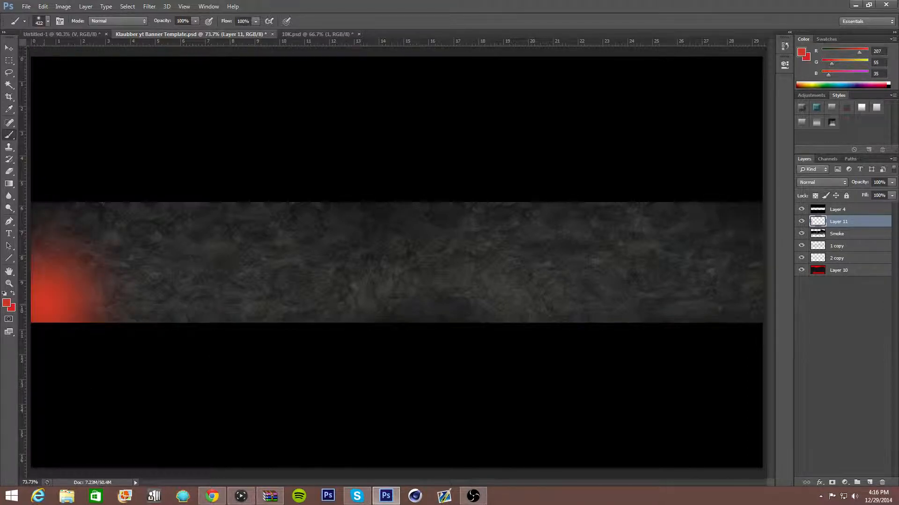
pyautogui.keyDown('shift'); pyautogui.click(741, 295); pyautogui.keyUp('shift')
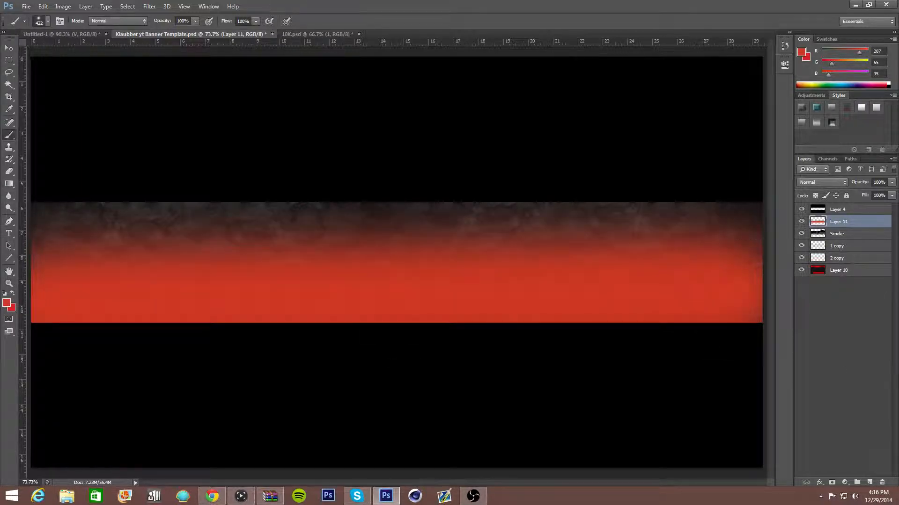
pyautogui.click(822, 182)
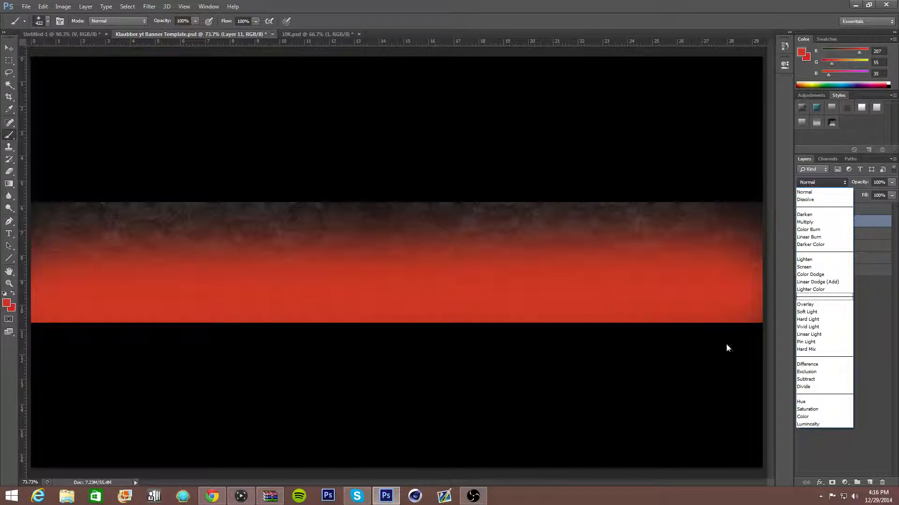
pyautogui.click(810, 304)
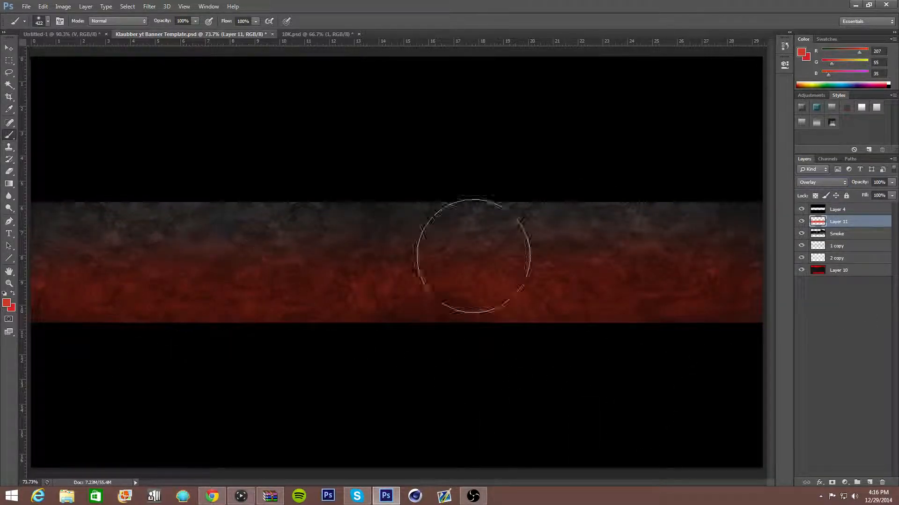
# Set the red paint layer's blend mode to Color Dodge after trying Screen and Lighten.
pyautogui.click(823, 185)
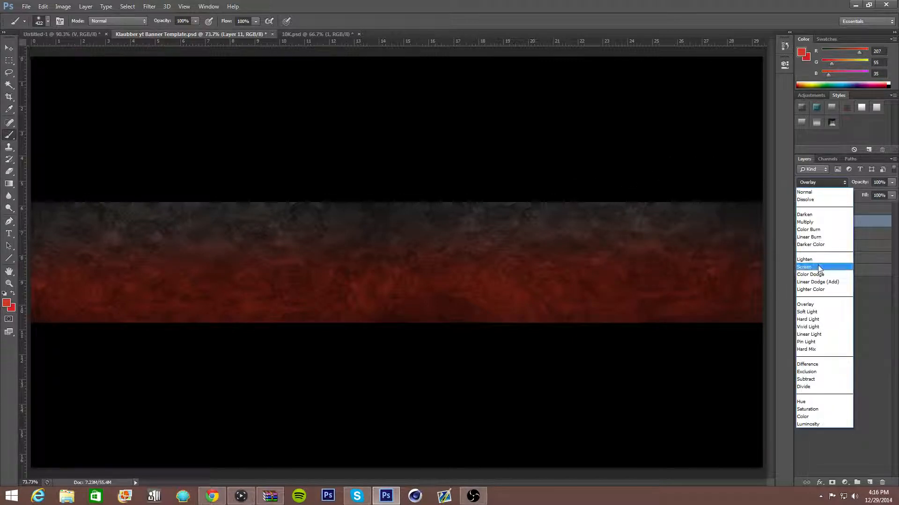
pyautogui.click(817, 262)
pyautogui.click(823, 183)
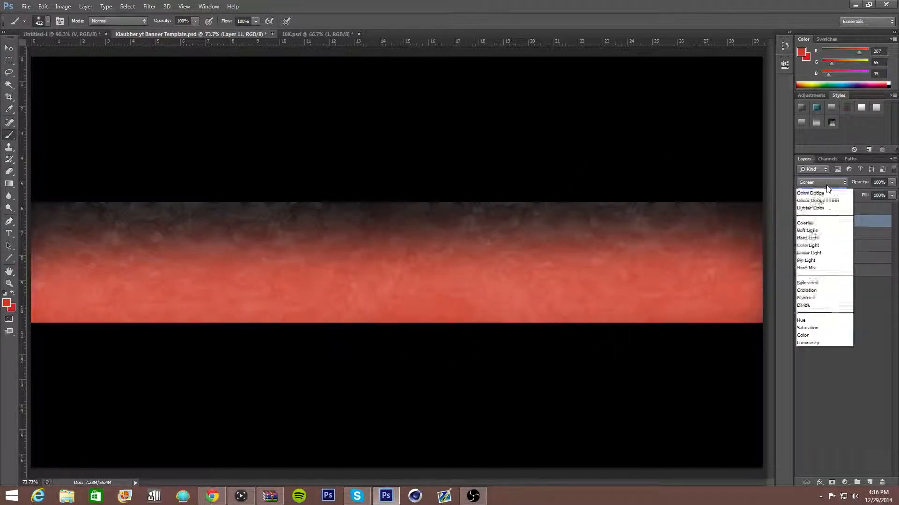
pyautogui.click(814, 262)
pyautogui.click(822, 180)
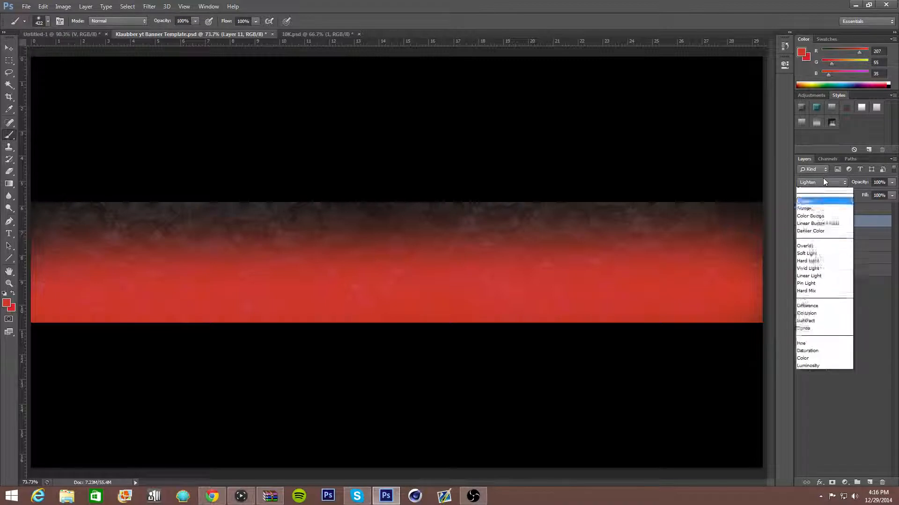
pyautogui.click(805, 274)
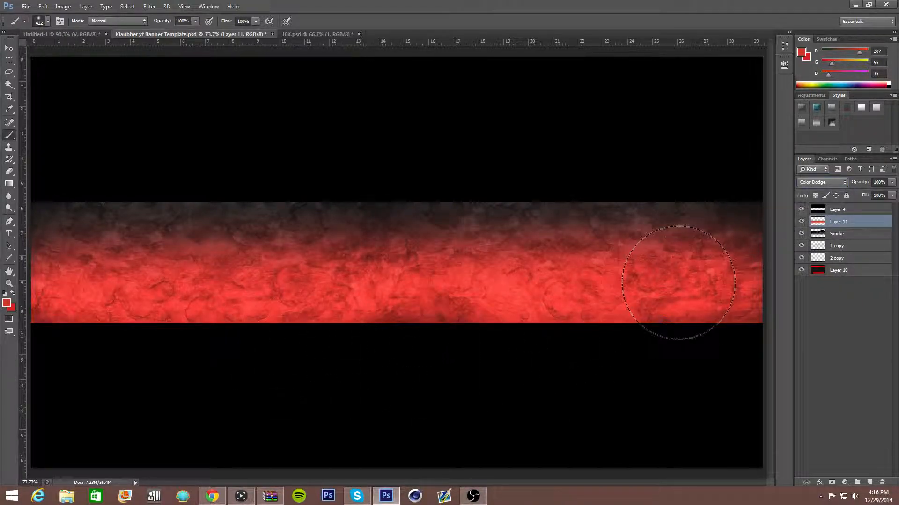
# Compare the texture layers by toggling their visibility, delete the 2 copy layer, and move the Smoke layer above Layer 11.
pyautogui.click(840, 234)
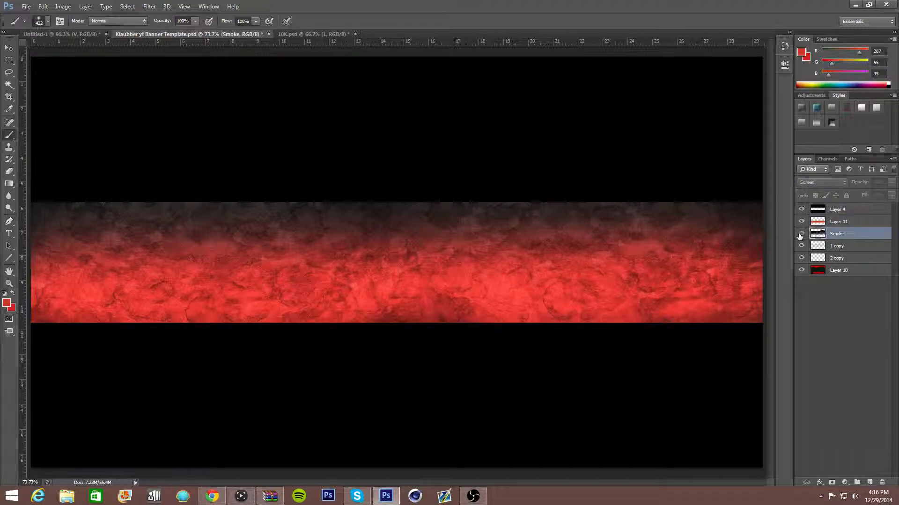
pyautogui.click(801, 245)
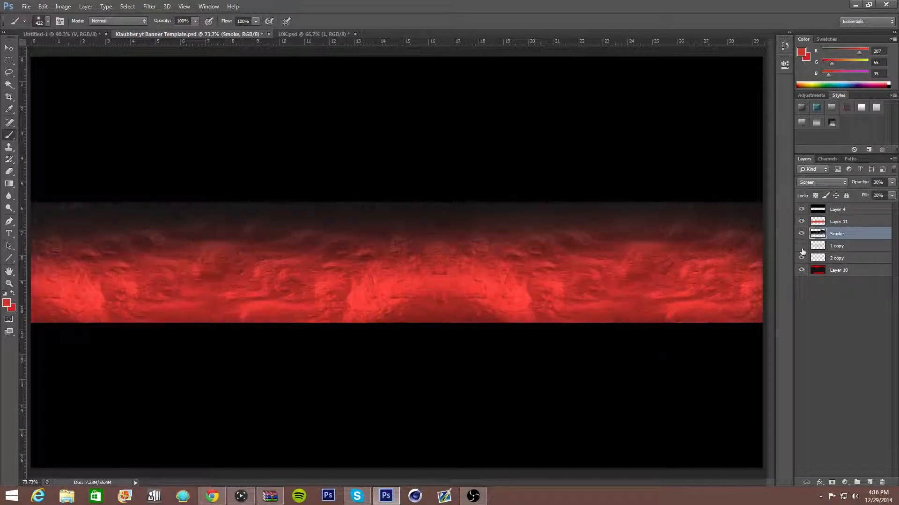
pyautogui.click(801, 245)
pyautogui.click(800, 257)
pyautogui.click(800, 258)
pyautogui.click(801, 258)
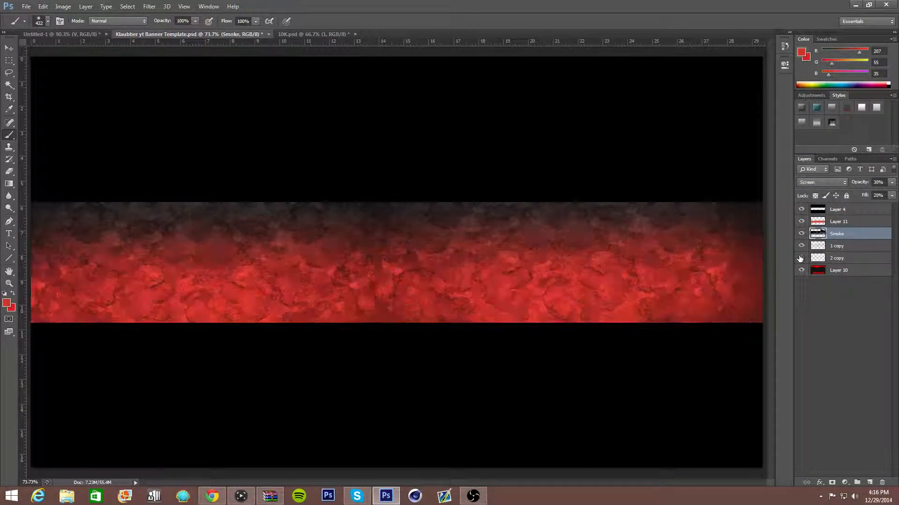
pyautogui.click(800, 259)
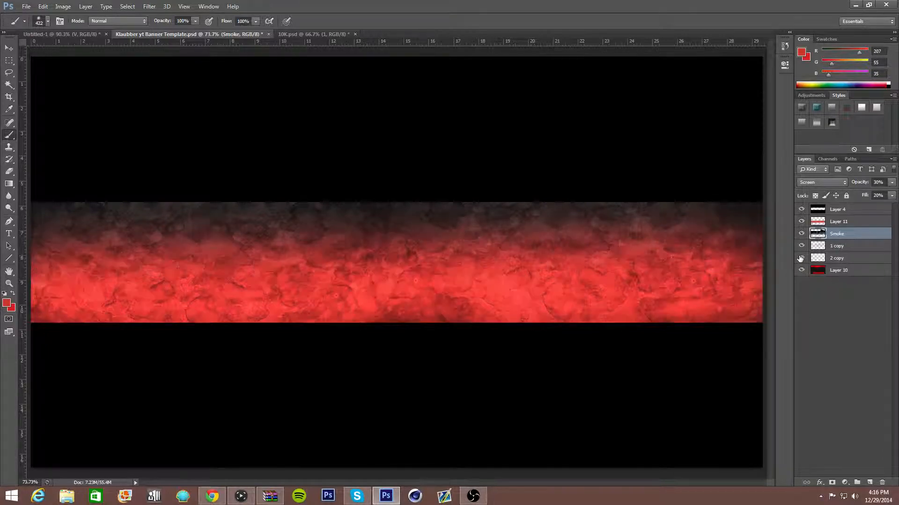
pyautogui.click(840, 258)
pyautogui.press('Delete')
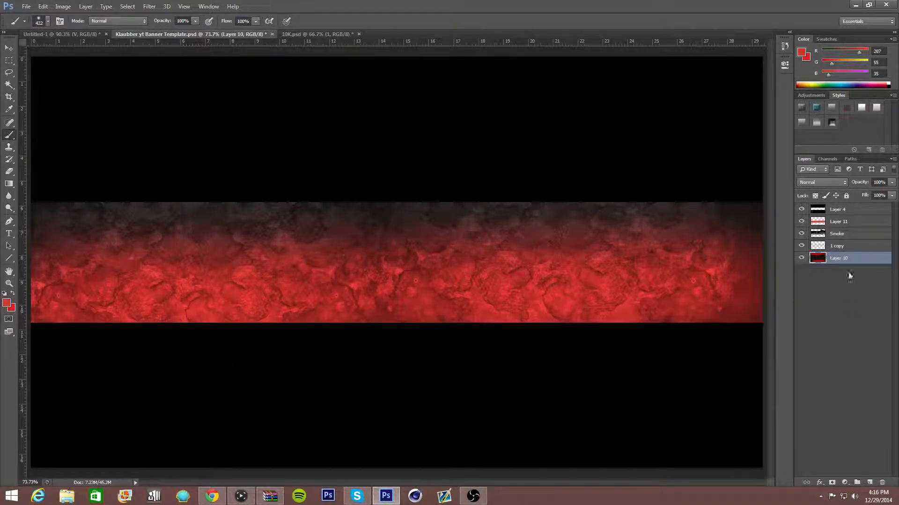
pyautogui.moveTo(836, 234)
pyautogui.mouseDown()
pyautogui.moveTo(837, 214)
pyautogui.moveTo(835, 253)
pyautogui.moveTo(835, 230)
pyautogui.mouseUp()
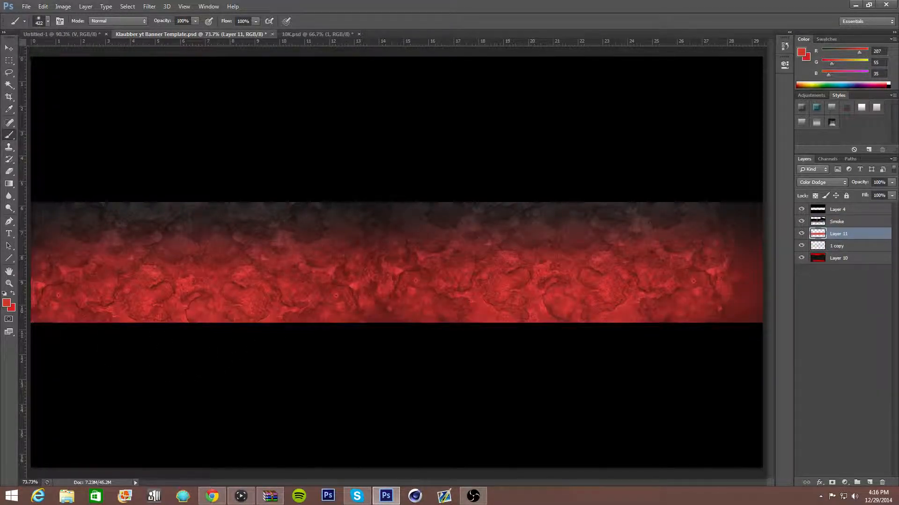
# Change the foreground color to the cyan blue RGB 35, 181, 207 and repaint the band's lower half on Layer 11.
pyautogui.click(6, 303)
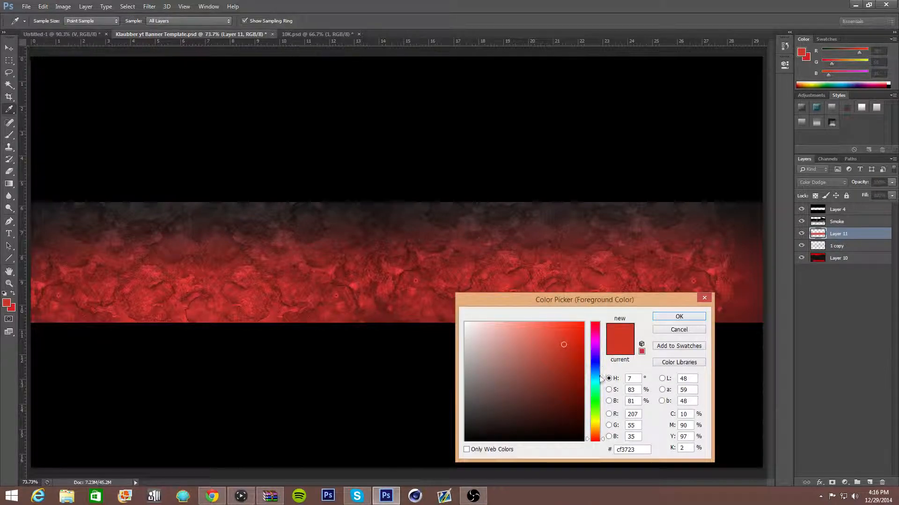
pyautogui.click(599, 380)
pyautogui.click(670, 316)
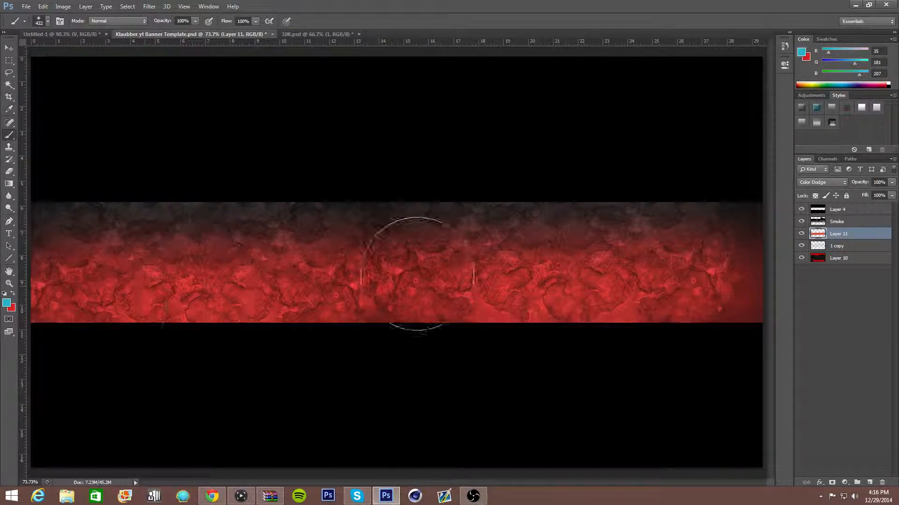
pyautogui.click(44, 286)
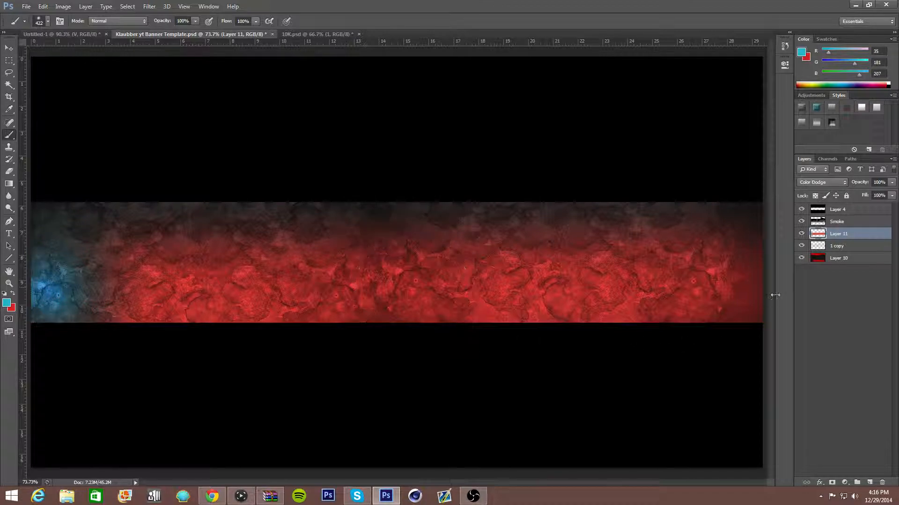
pyautogui.keyDown('shift'); pyautogui.click(746, 296); pyautogui.keyUp('shift')
pyautogui.moveTo(746, 285)
pyautogui.mouseDown()
pyautogui.moveTo(627, 290)
pyautogui.moveTo(700, 296)
pyautogui.moveTo(524, 309)
pyautogui.mouseUp()
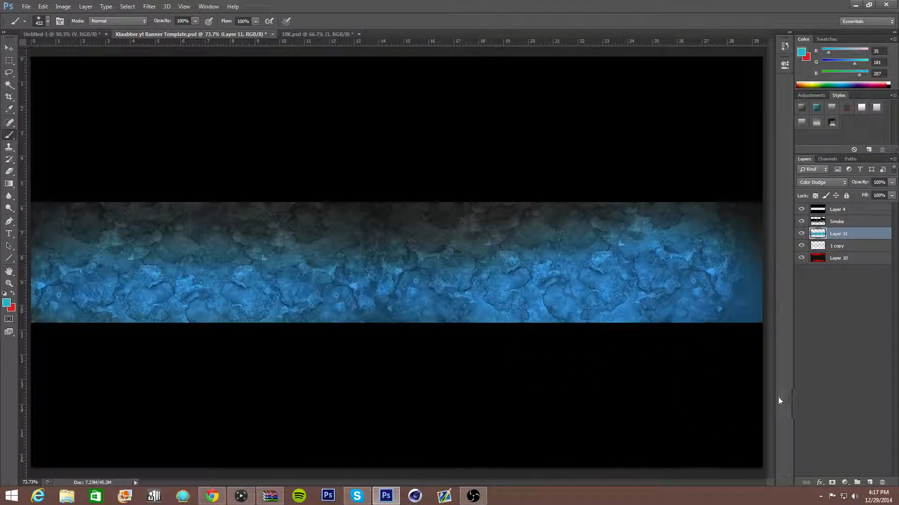
# Check the band with Layer 11 hidden, show it again, and add a new empty layer directly above the 1 copy layer.
pyautogui.click(9, 246)
pyautogui.click(801, 233)
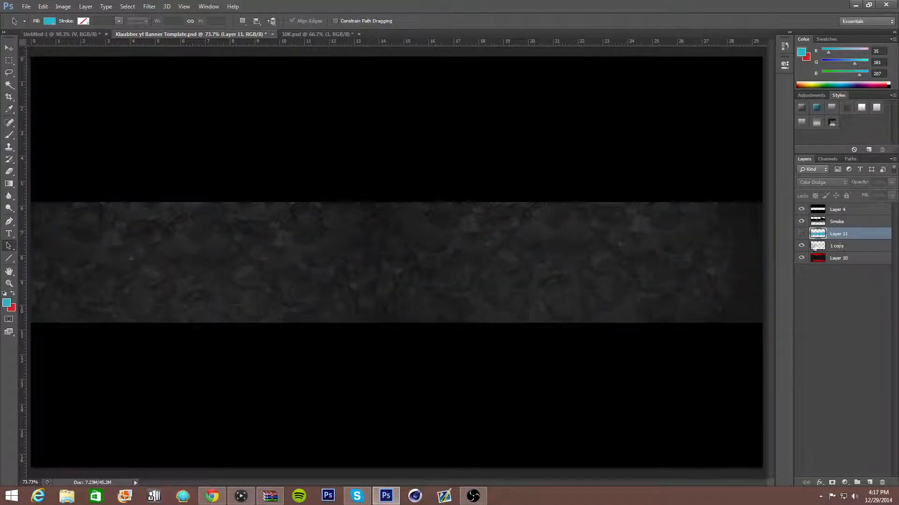
pyautogui.click(802, 234)
pyautogui.click(836, 246)
pyautogui.hotkey('ctrl', 'shift', 'n')
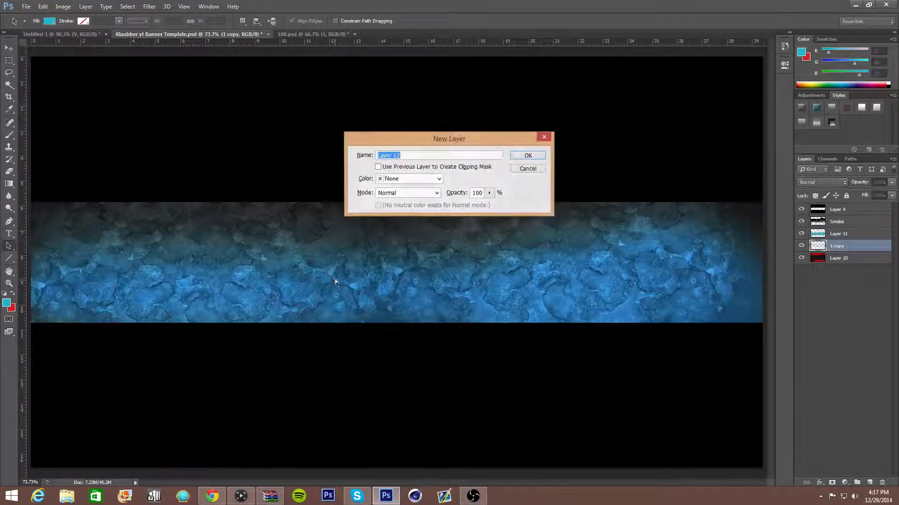
pyautogui.press('Return')
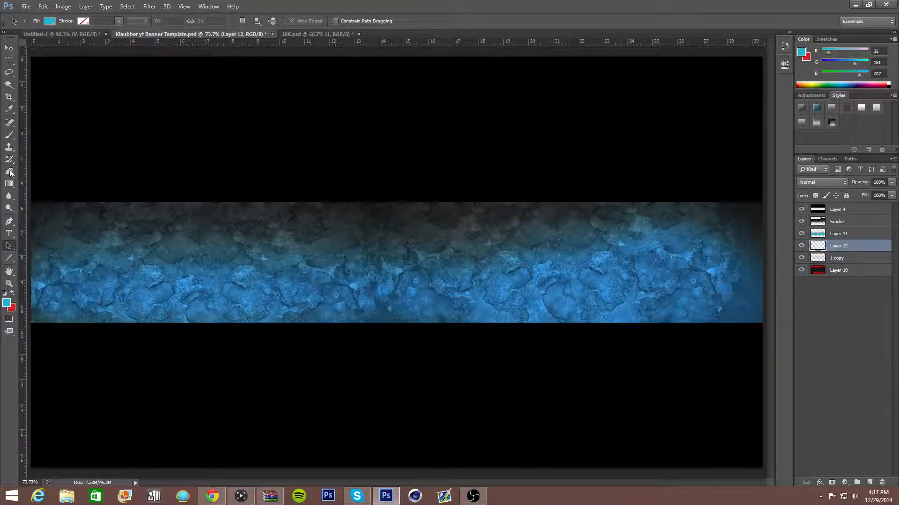
# Set the foreground color to black and paint over the whole band on the new layer with the soft brush.
pyautogui.click(9, 172)
pyautogui.click(13, 293)
pyautogui.click(7, 303)
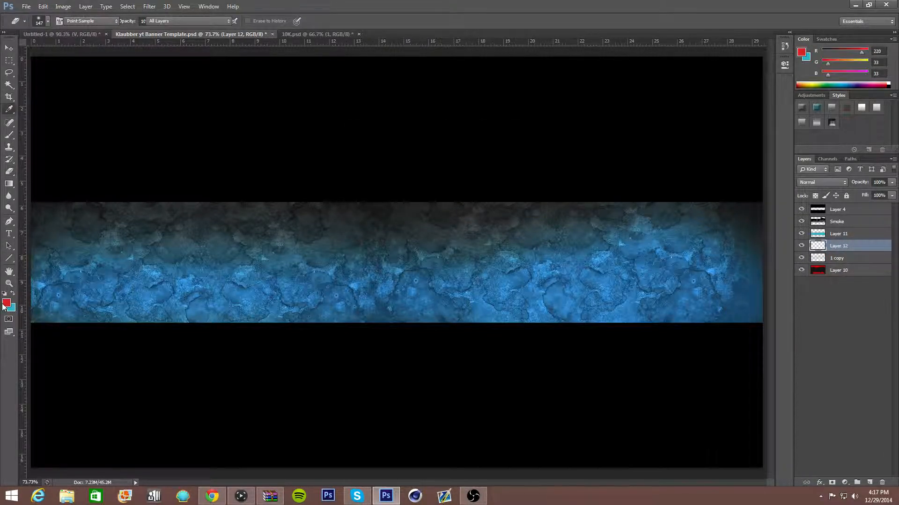
pyautogui.moveTo(470, 416); pyautogui.dragTo(418, 485)
pyautogui.click(684, 317)
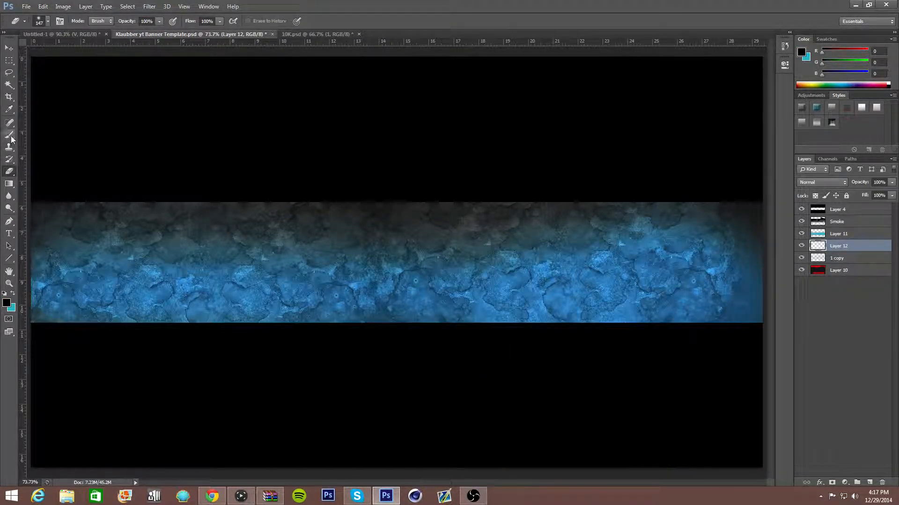
pyautogui.press('b')
pyautogui.moveTo(150, 259); pyautogui.dragTo(70, 262)
pyautogui.moveTo(333, 296)
pyautogui.mouseDown()
pyautogui.moveTo(372, 425)
pyautogui.moveTo(366, 380)
pyautogui.moveTo(103, 286)
pyautogui.moveTo(129, 334)
pyautogui.moveTo(492, 348)
pyautogui.moveTo(658, 244)
pyautogui.moveTo(312, 238)
pyautogui.moveTo(705, 257)
pyautogui.moveTo(710, 239)
pyautogui.mouseUp()
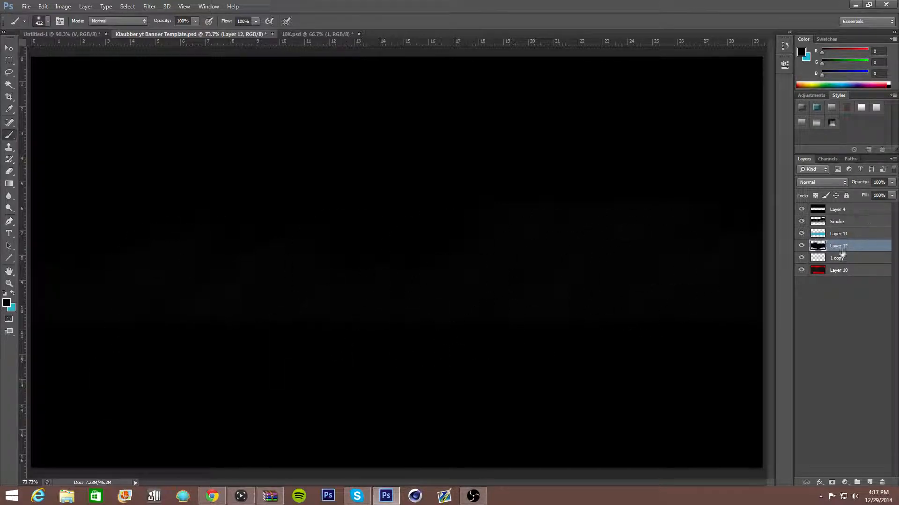
# Set the black paint layer's blend mode to Overlay with 60% opacity and 100% fill.
pyautogui.click(821, 186)
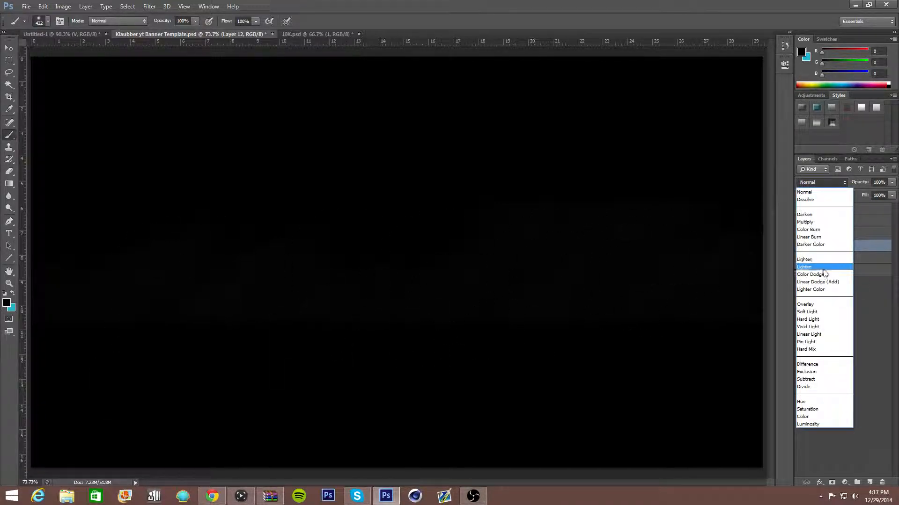
pyautogui.click(825, 303)
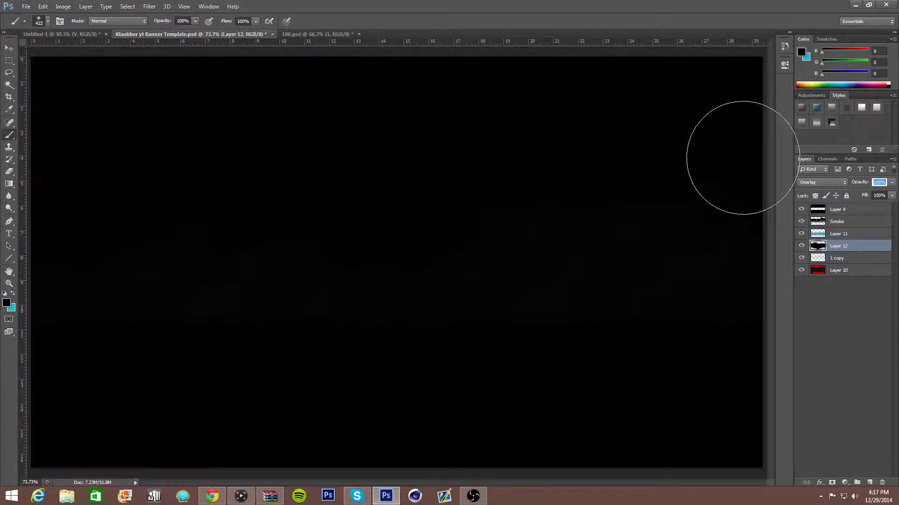
pyautogui.write('50')
pyautogui.press('Tab')
pyautogui.write('50')
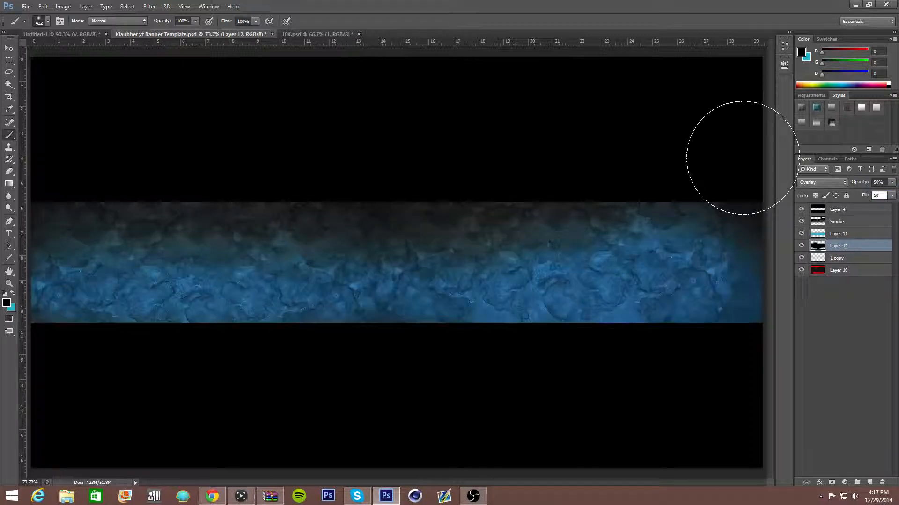
pyautogui.press('BackSpace')
pyautogui.press('BackSpace')
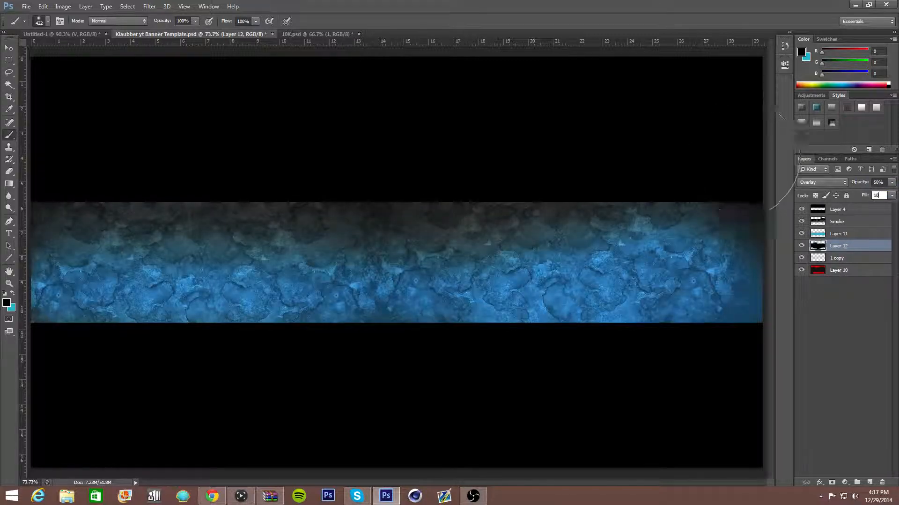
pyautogui.write('100')
pyautogui.click(876, 182)
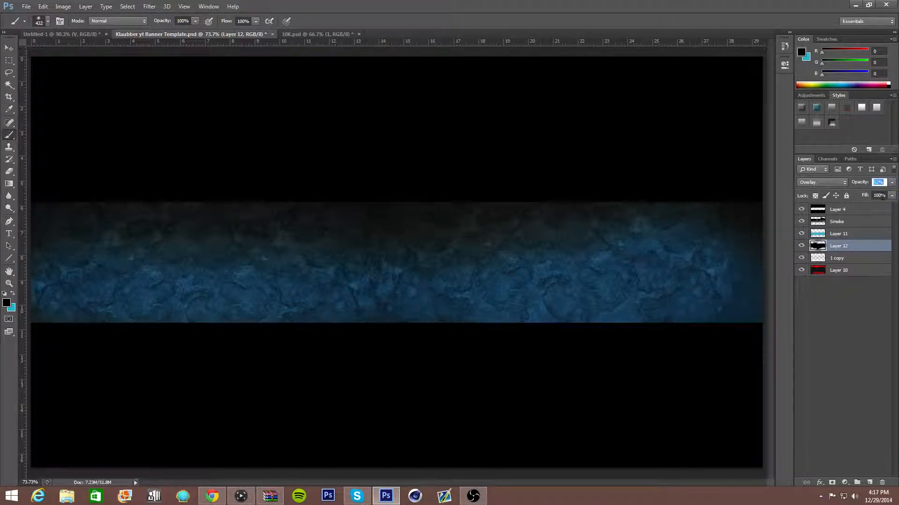
pyautogui.click(10, 246)
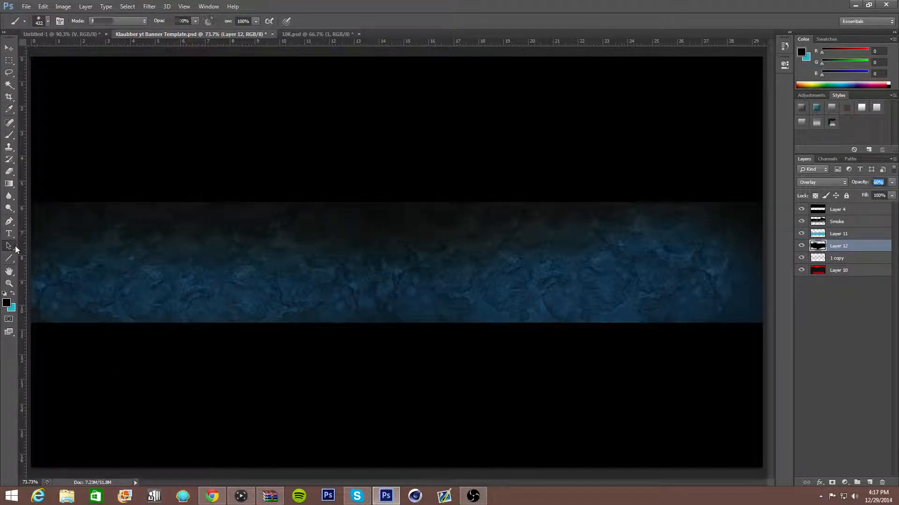
# Soften the 1 copy texture layer with a slight Gaussian Blur.
pyautogui.click(809, 258)
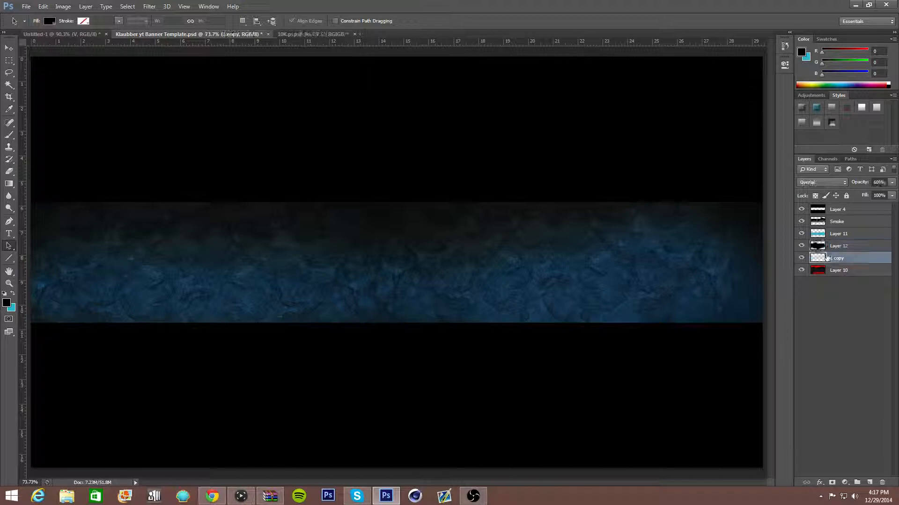
pyautogui.click(801, 259)
pyautogui.click(801, 258)
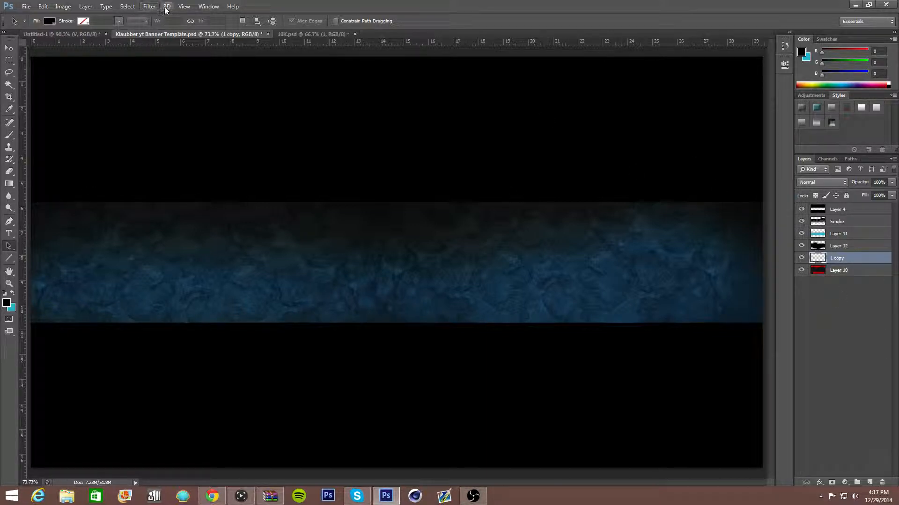
pyautogui.click(150, 7)
pyautogui.moveTo(213, 102)
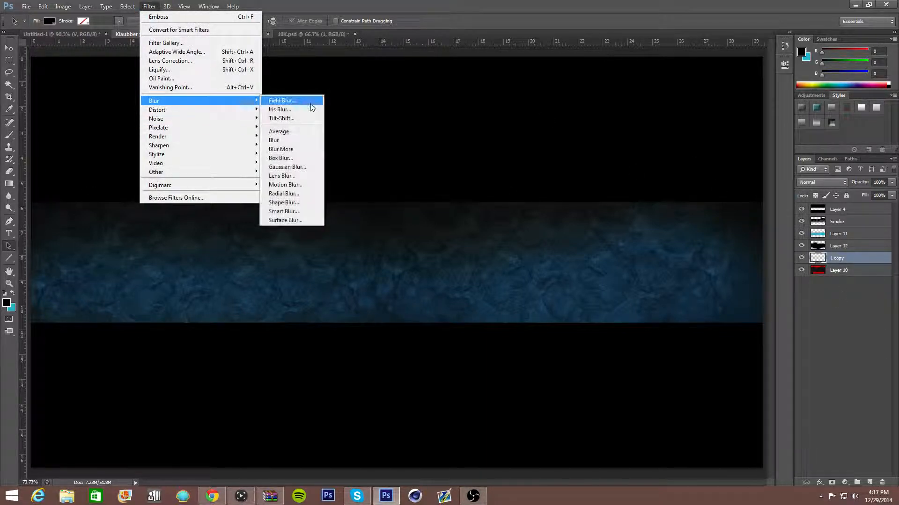
pyautogui.click(291, 166)
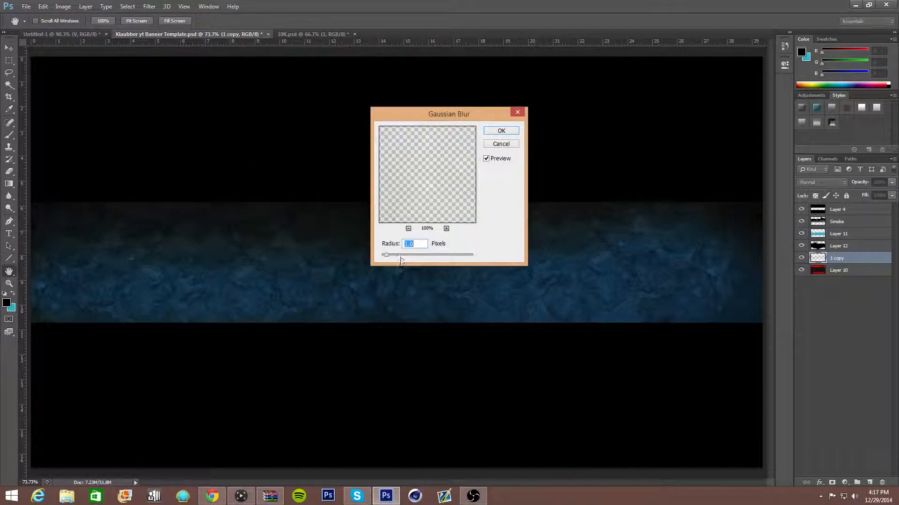
pyautogui.moveTo(382, 255); pyautogui.dragTo(393, 255)
pyautogui.click(501, 131)
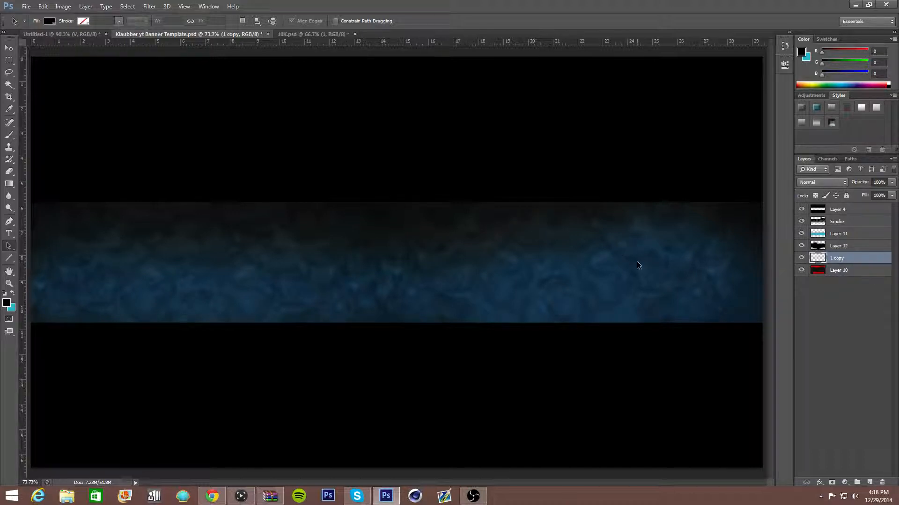
pyautogui.click(154, 8)
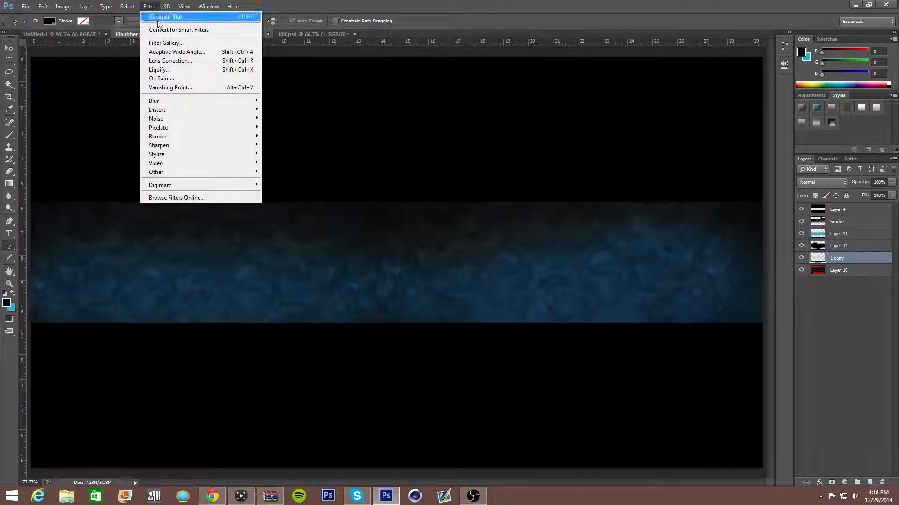
pyautogui.click(313, 93)
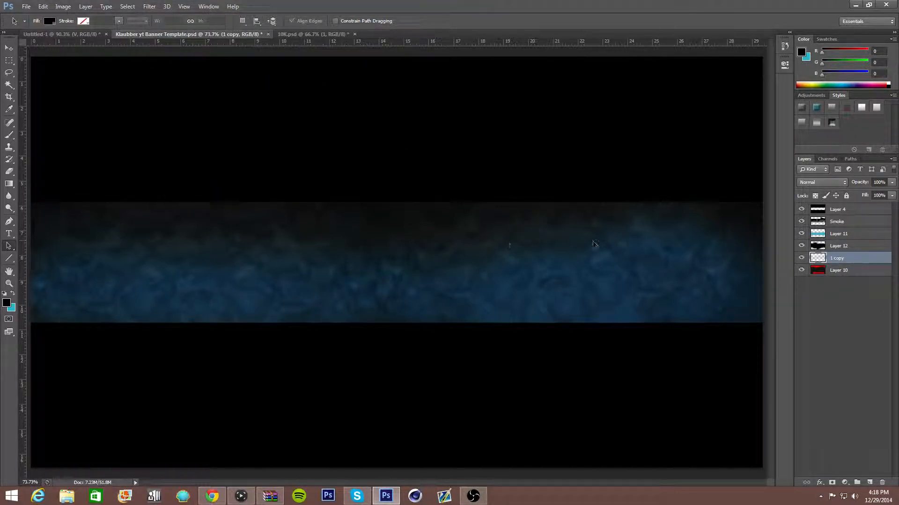
pyautogui.click(820, 246)
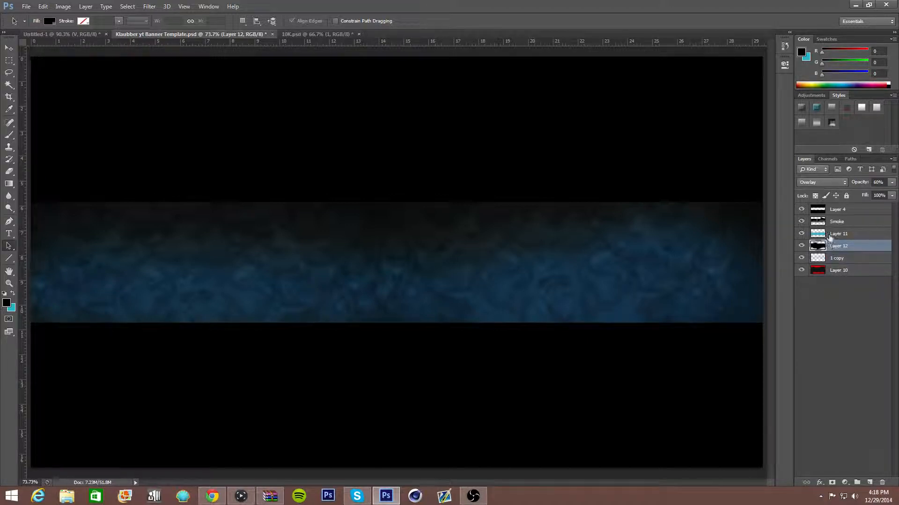
pyautogui.click(826, 235)
pyautogui.click(824, 223)
pyautogui.keyDown('shift'); pyautogui.click(831, 256); pyautogui.keyUp('shift')
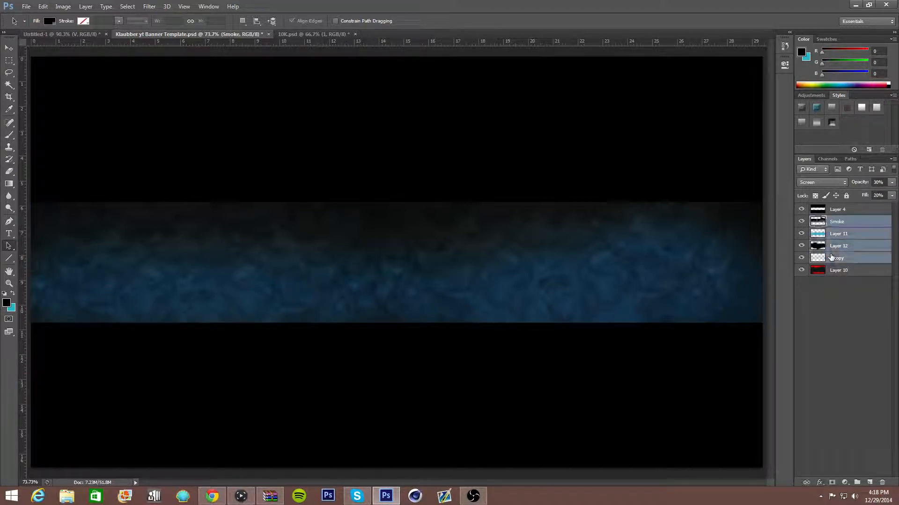
# Add the text "Klaubber" directly above the Smoke layer and place it near the middle of the band.
pyautogui.click(827, 225)
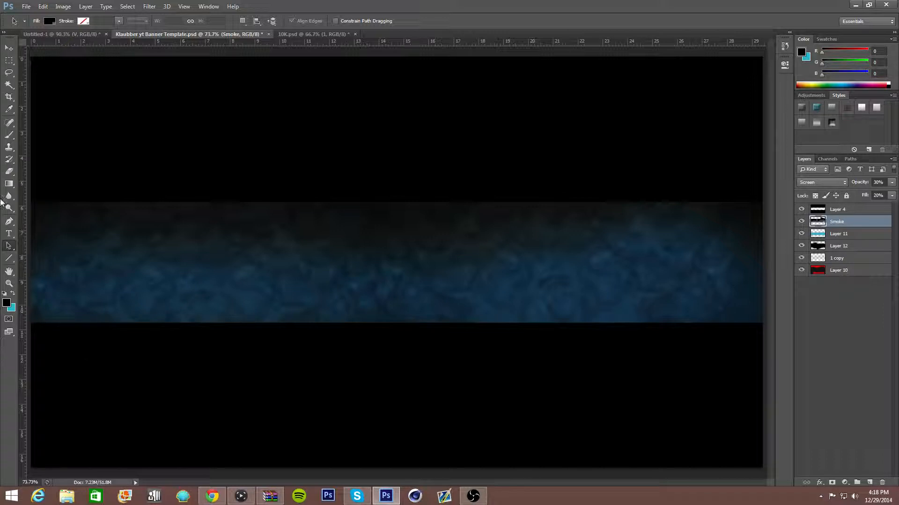
pyautogui.click(9, 234)
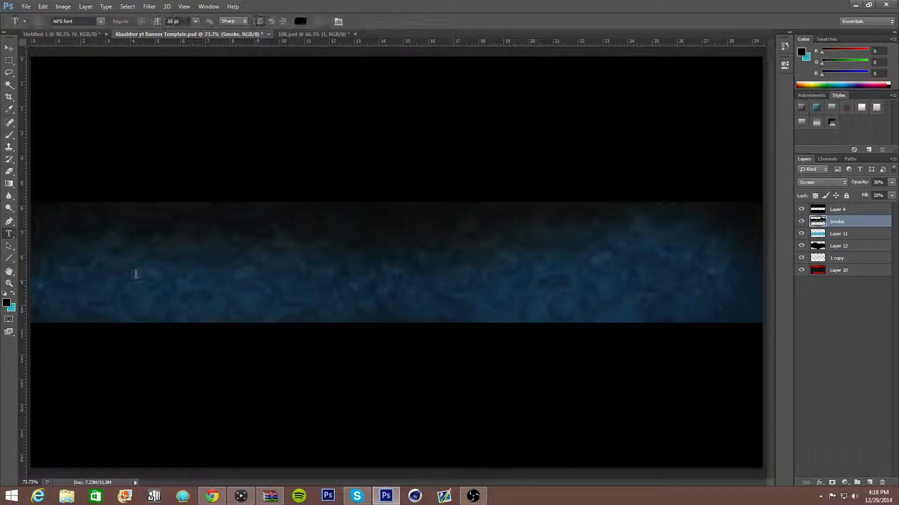
pyautogui.click(206, 279)
pyautogui.write('Klaubbe')
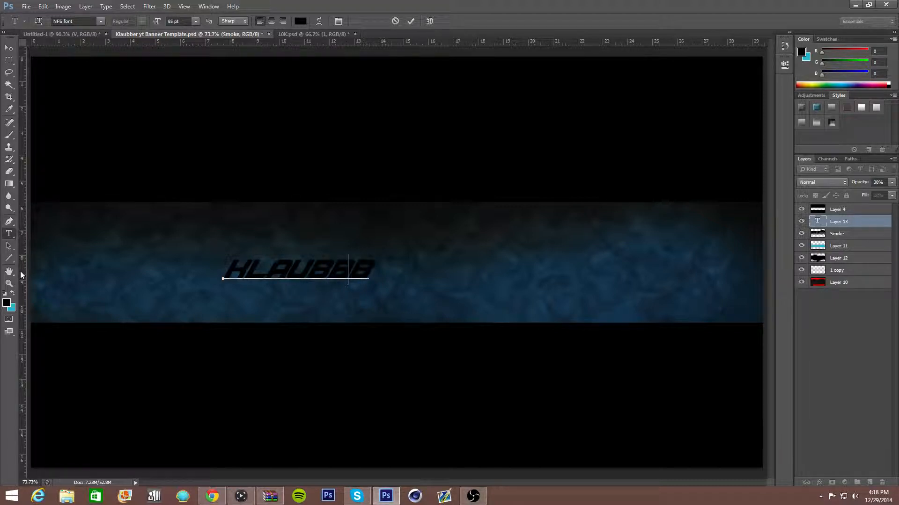
pyautogui.write('r')
pyautogui.moveTo(257, 378); pyautogui.dragTo(359, 373)
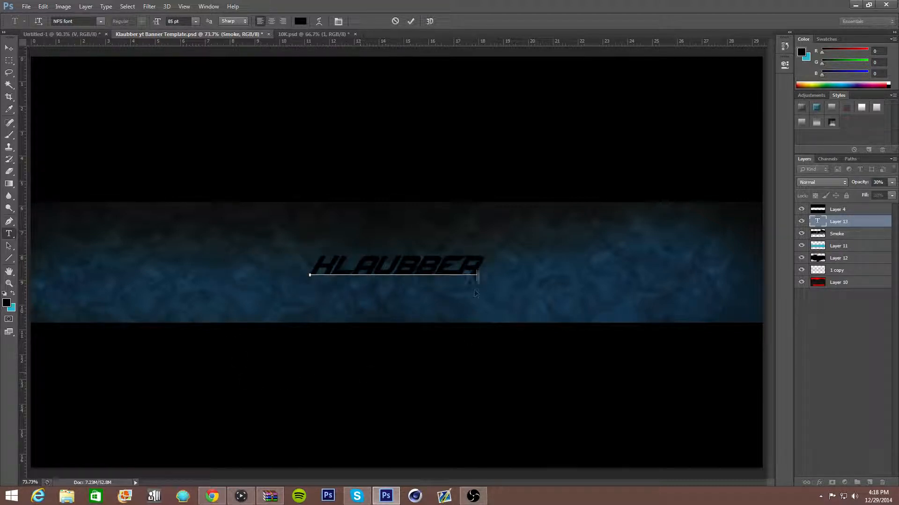
# Change the font of the whole Klaubber text to NHL Ducks.
pyautogui.hotkey('ctrl', 'a')
pyautogui.click(84, 20)
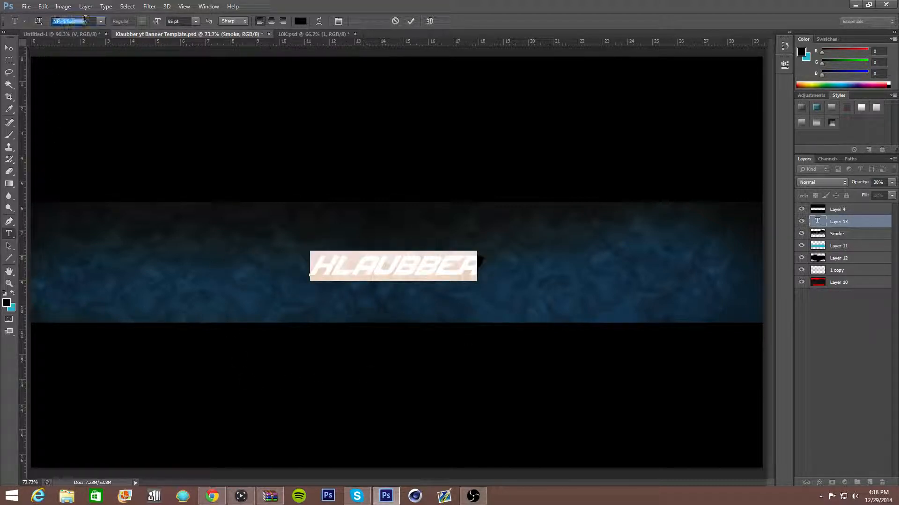
pyautogui.press('Down')
pyautogui.press('Down')
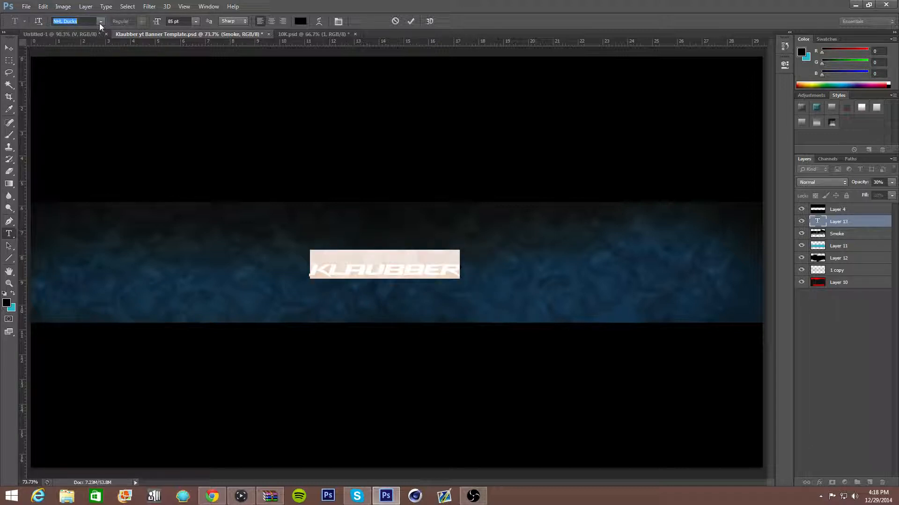
pyautogui.click(100, 21)
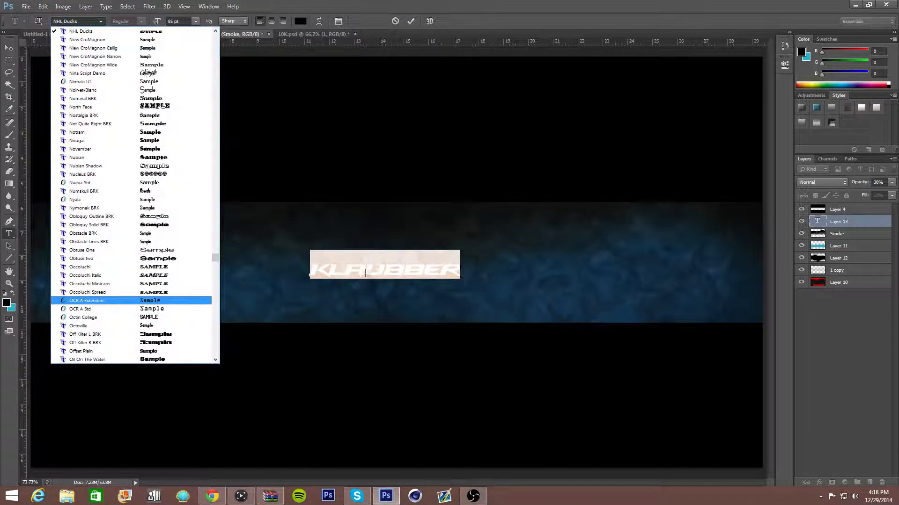
pyautogui.click(369, 271)
pyautogui.click(440, 273)
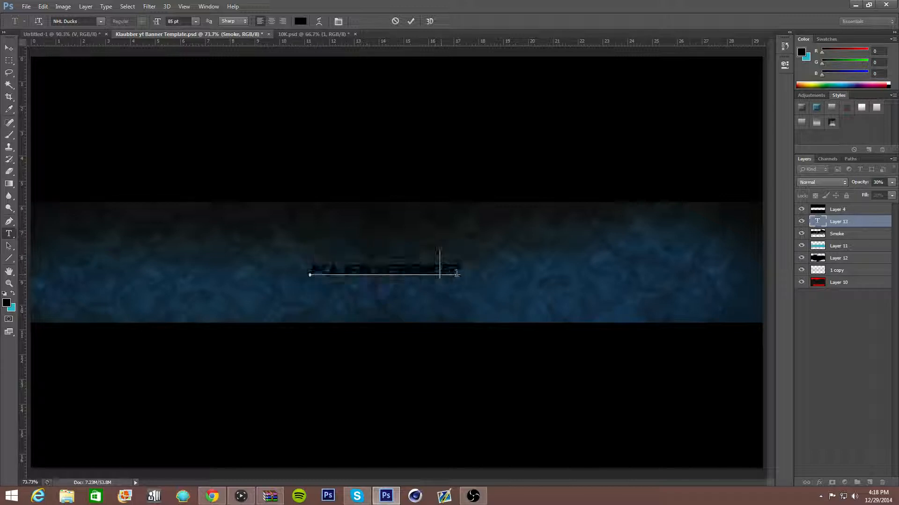
# Enlarge the whole Klaubber text to nearly twice its size and move it to the horizontal center of the band.
pyautogui.hotkey('ctrl', 'a')
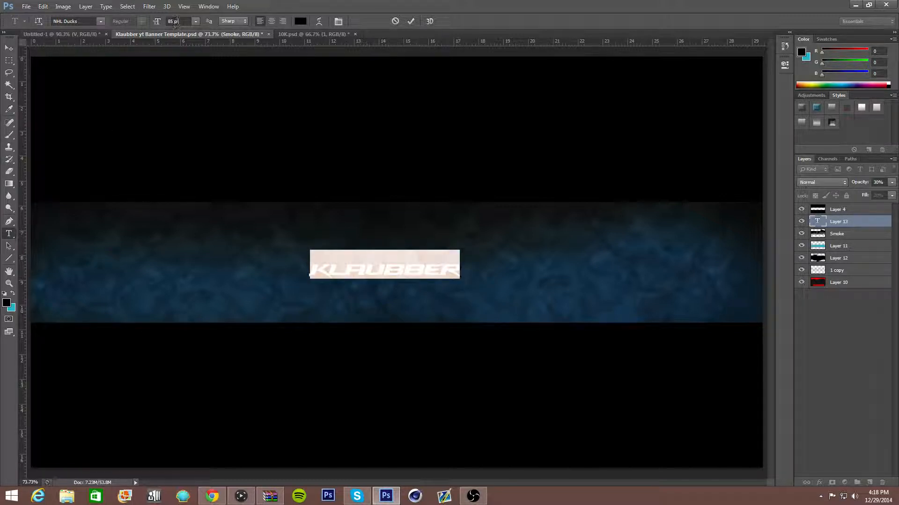
pyautogui.moveTo(174, 22); pyautogui.dragTo(209, 283)
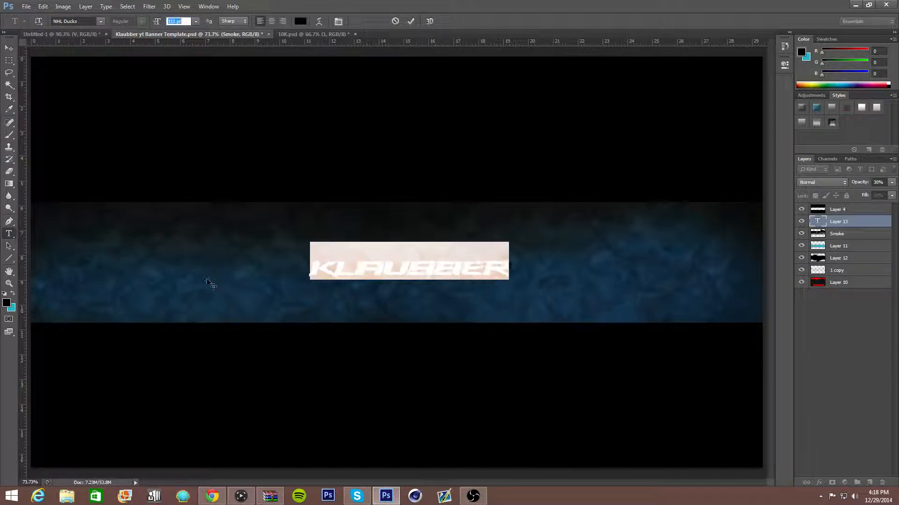
pyautogui.press('Up')
pyautogui.press('Up')
pyautogui.press('Up')
pyautogui.press('Up')
pyautogui.press('Up')
pyautogui.press('Up')
pyautogui.press('Up')
pyautogui.press('Up')
pyautogui.press('Up')
pyautogui.press('Up')
pyautogui.press('Up')
pyautogui.press('Up')
pyautogui.press('Up')
pyautogui.press('Up')
pyautogui.press('Up')
pyautogui.press('Up')
pyautogui.press('Up')
pyautogui.press('Up')
pyautogui.press('Up')
pyautogui.press('Up')
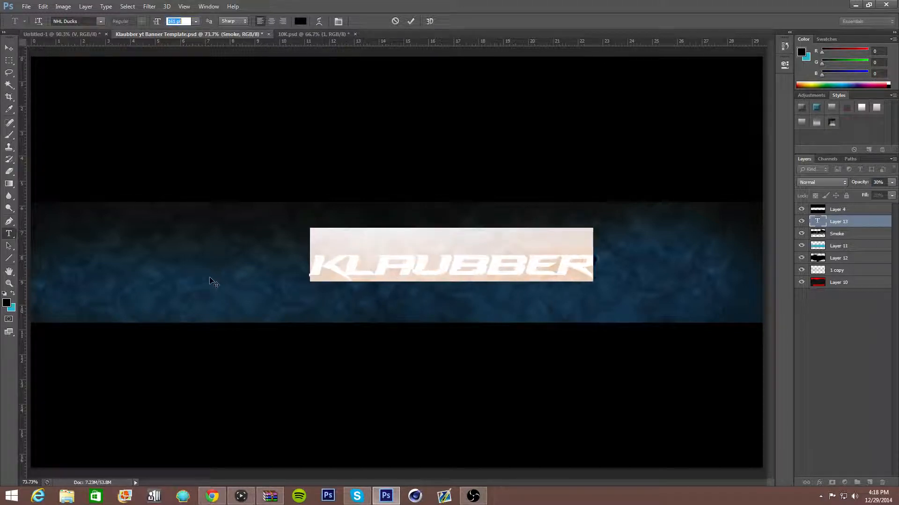
pyautogui.click(9, 47)
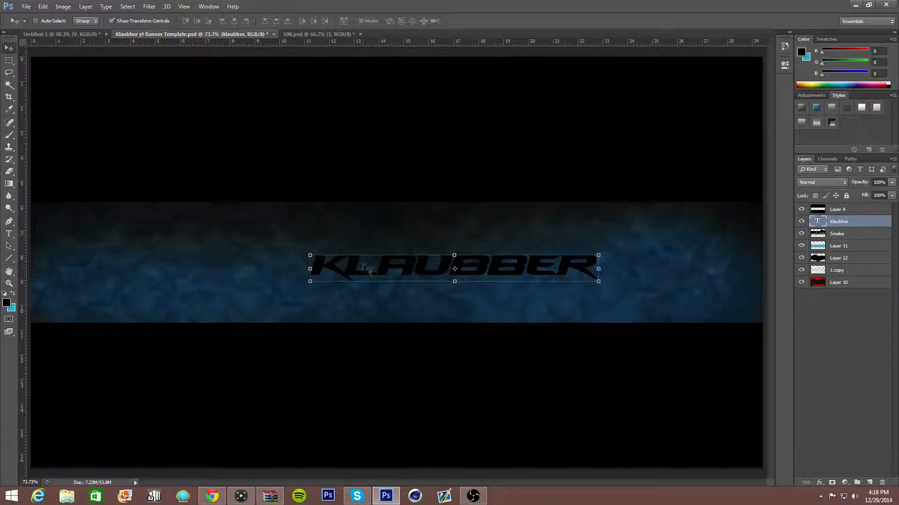
pyautogui.moveTo(364, 267); pyautogui.dragTo(288, 265)
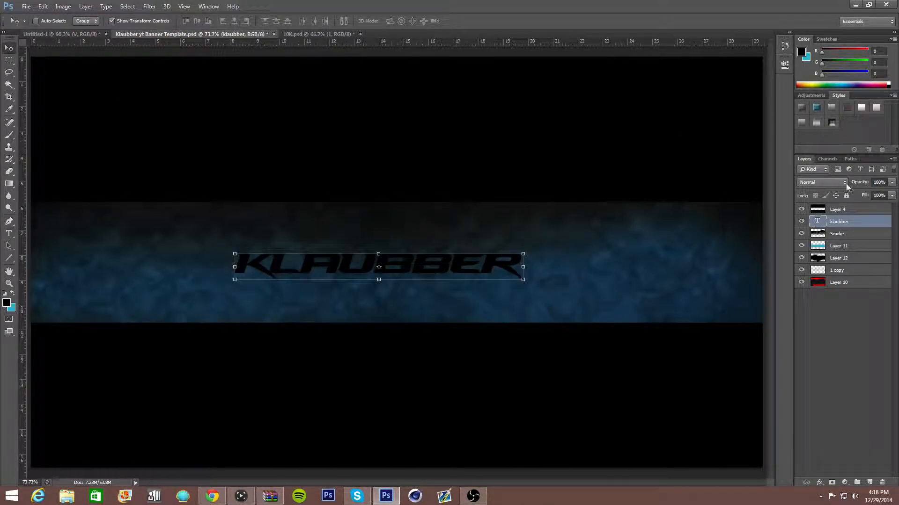
# Open the Klaubber layer's style settings and preview effects such as Bevel & Emboss and Inner Glow on the text.
pyautogui.doubleClick(881, 222)
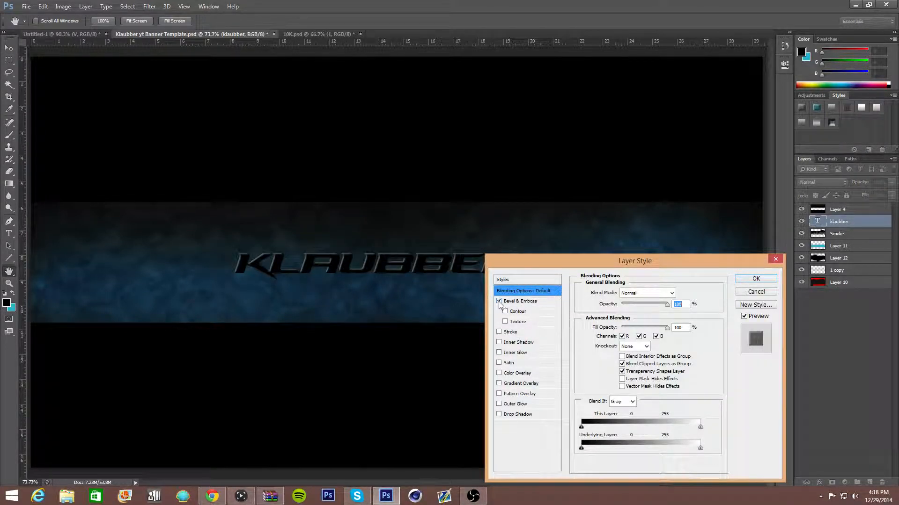
pyautogui.click(499, 332)
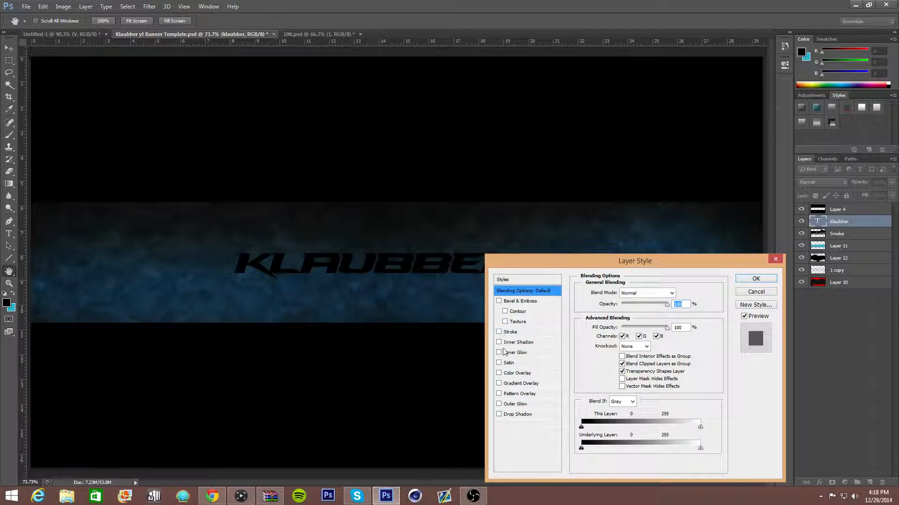
pyautogui.click(499, 353)
pyautogui.click(500, 352)
# Try a white (ffffff) Color Overlay on the Klaubber text.
pyautogui.click(498, 373)
pyautogui.click(514, 373)
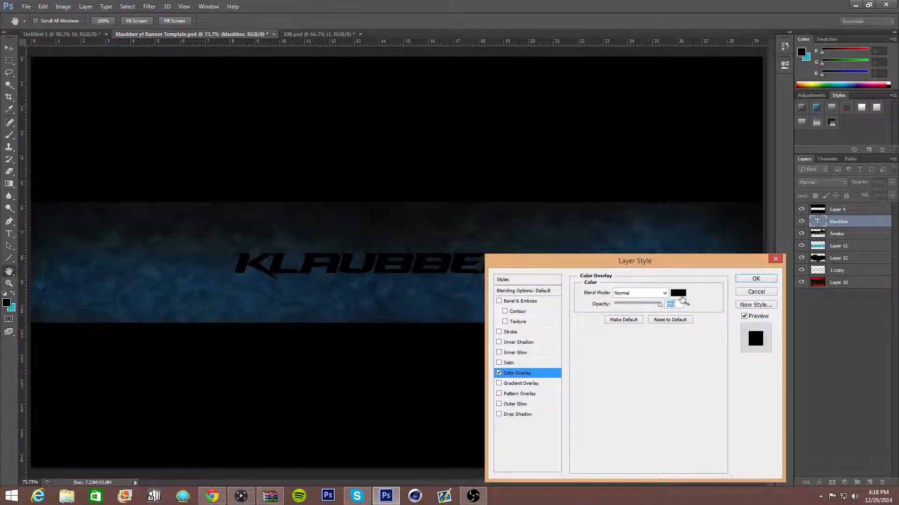
pyautogui.click(678, 293)
pyautogui.write('ffffff')
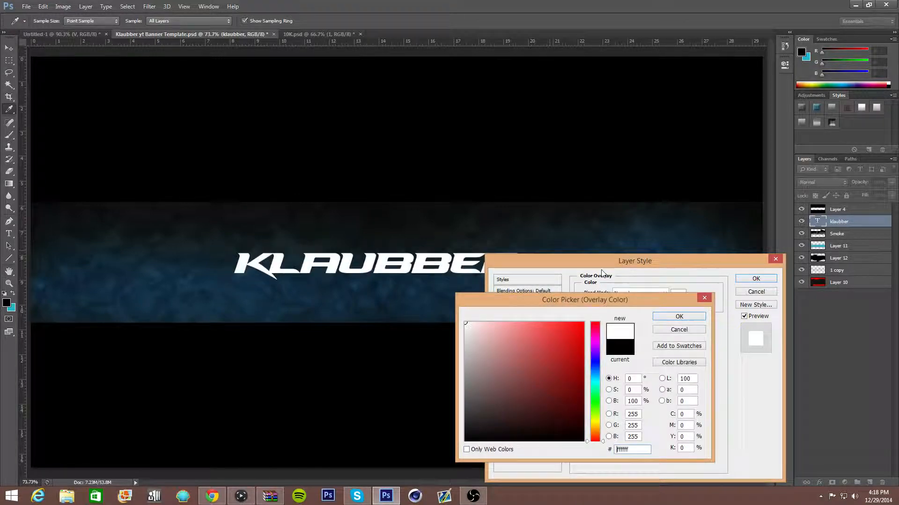
pyautogui.click(678, 317)
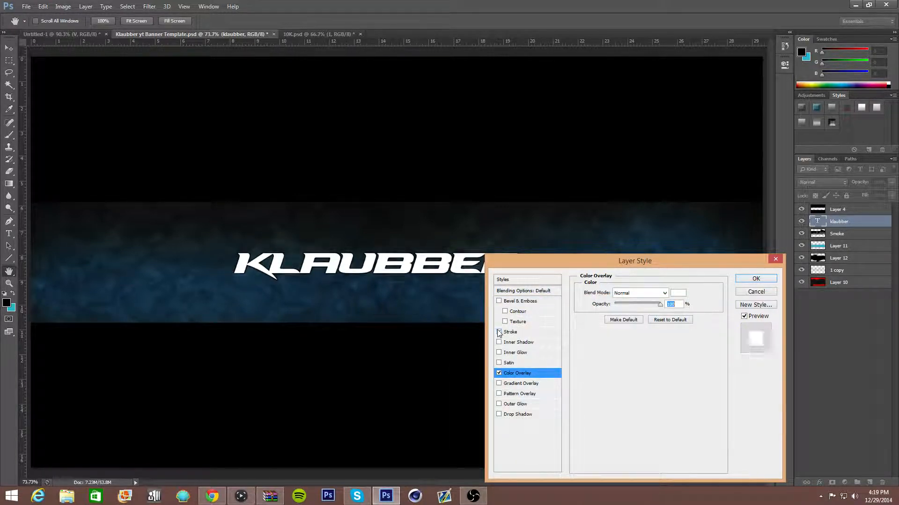
# Turn off the Color Overlay and preview Inner Shadow, Satin, Gradient Overlay, Pattern Overlay and Outer Glow on the text.
pyautogui.click(498, 342)
pyautogui.click(499, 343)
pyautogui.click(498, 363)
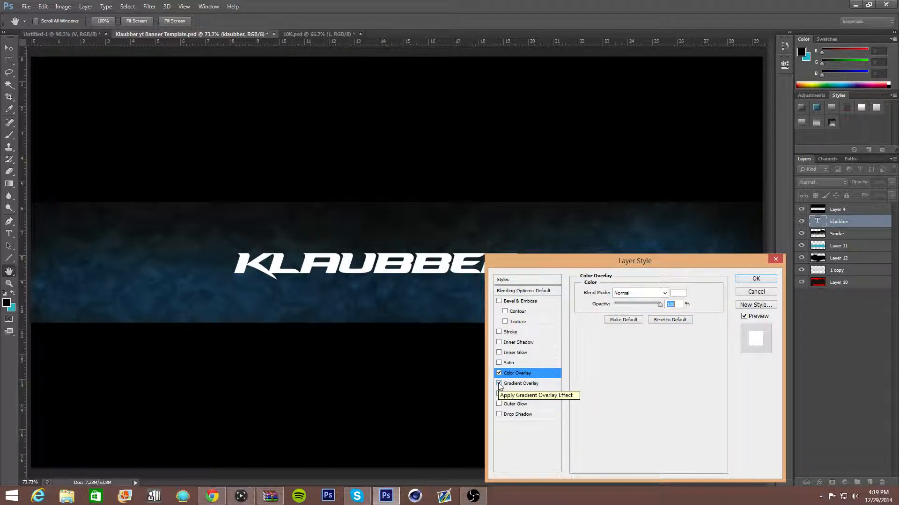
pyautogui.click(499, 383)
pyautogui.click(499, 373)
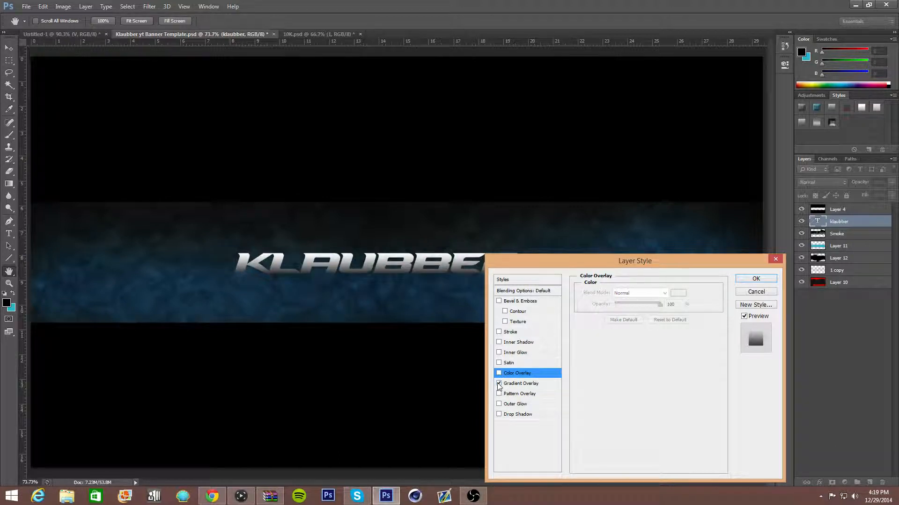
pyautogui.click(499, 394)
pyautogui.click(499, 384)
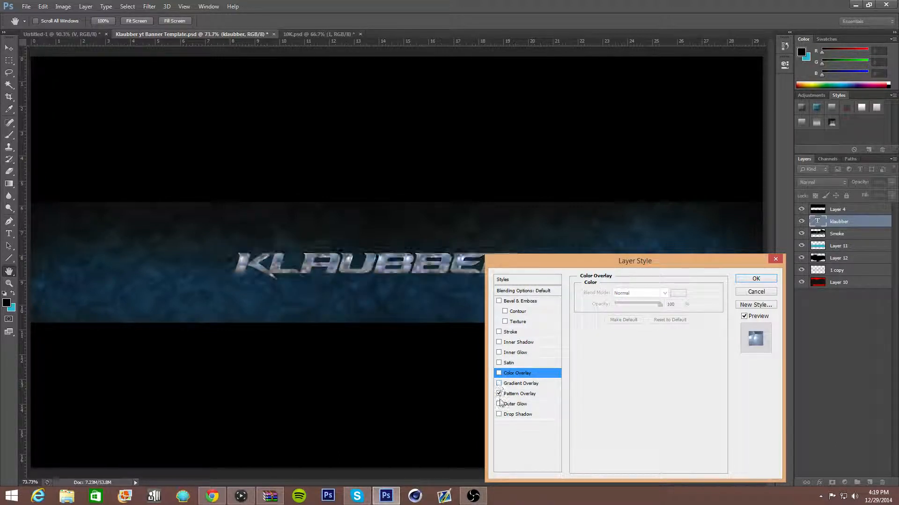
pyautogui.click(499, 394)
pyautogui.click(498, 404)
pyautogui.click(499, 405)
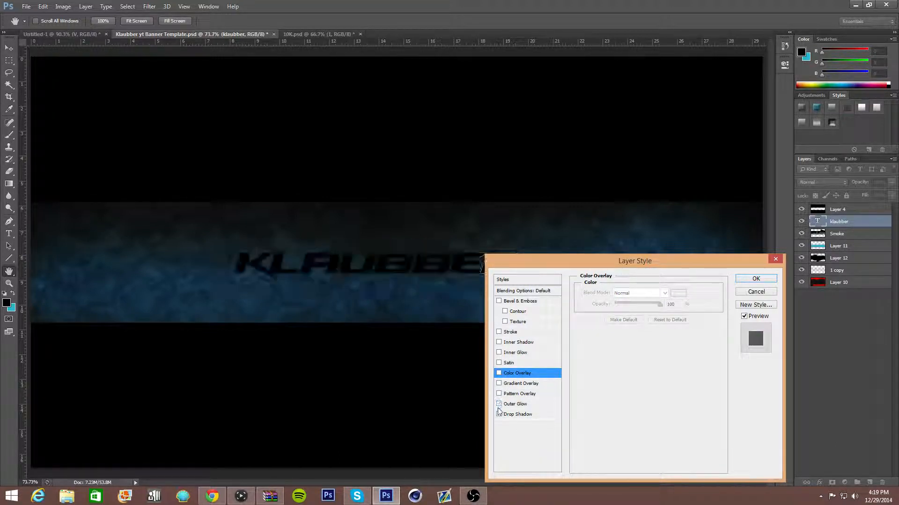
# Add a Drop Shadow to the text with a distance of 17 px, spread of 17% and size of 20 px.
pyautogui.click(499, 415)
pyautogui.click(510, 414)
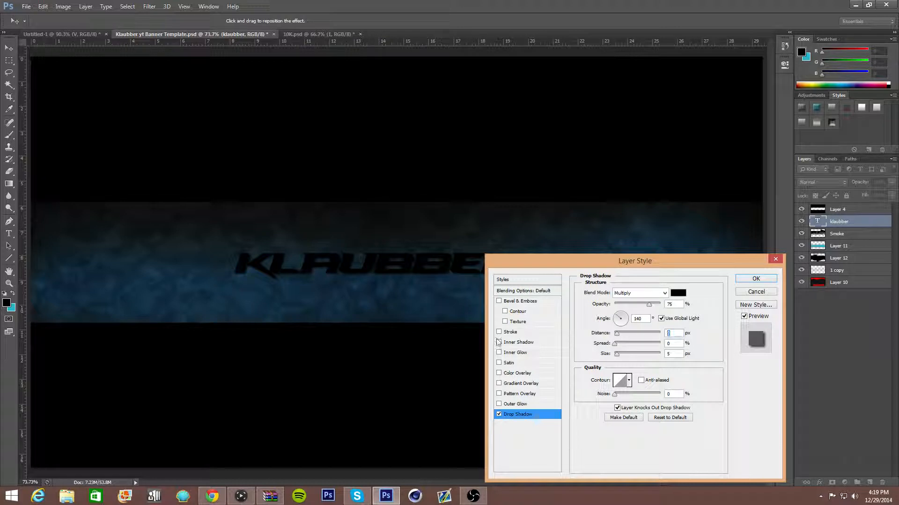
pyautogui.write('170')
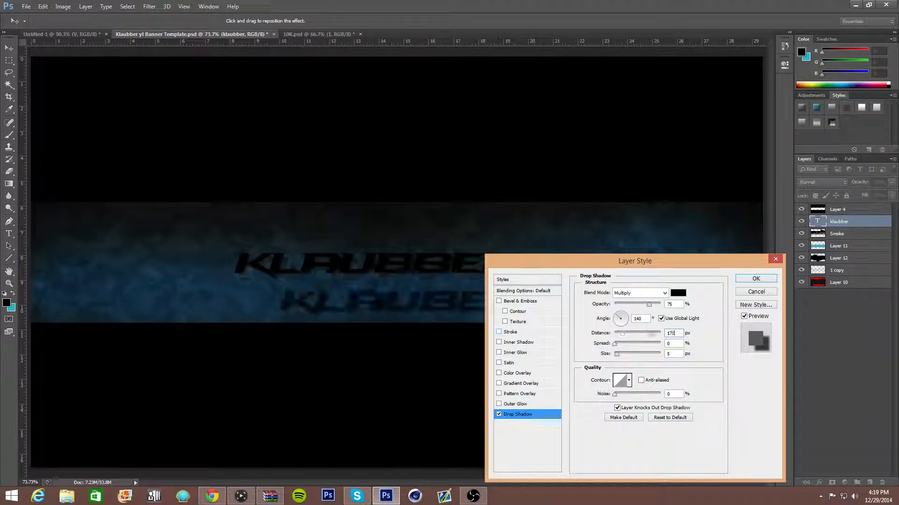
pyautogui.press('BackSpace')
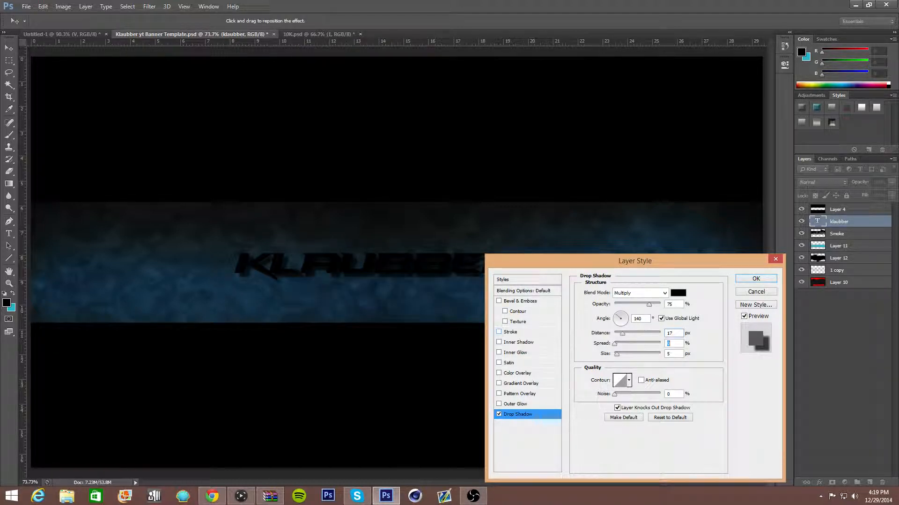
pyautogui.write('17')
pyautogui.write('20')
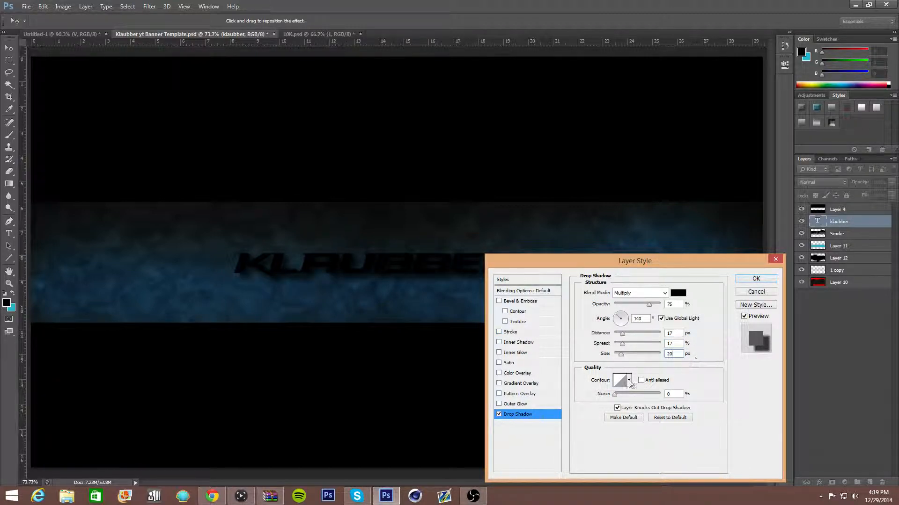
# Add a Gradient Overlay to the text and recolor the gradient's black stop to bright blue (007eff).
pyautogui.click(498, 405)
pyautogui.click(499, 404)
pyautogui.click(499, 384)
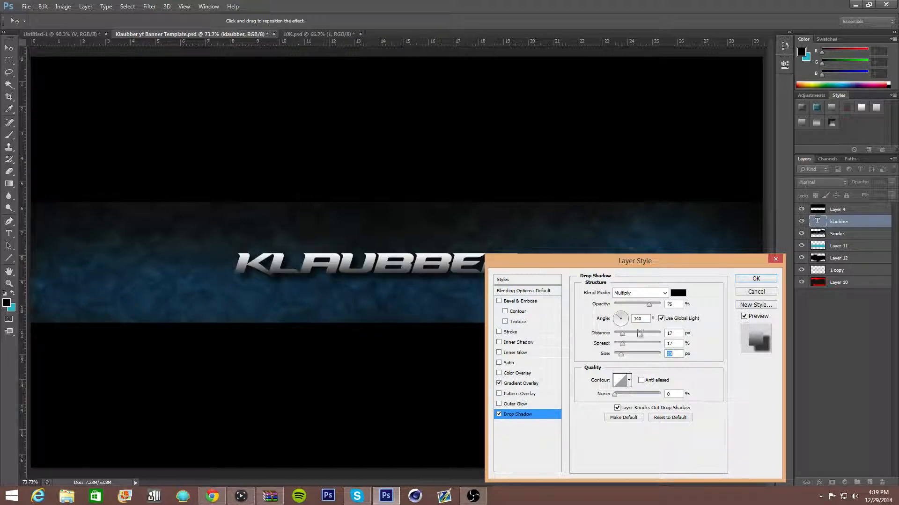
pyautogui.click(520, 384)
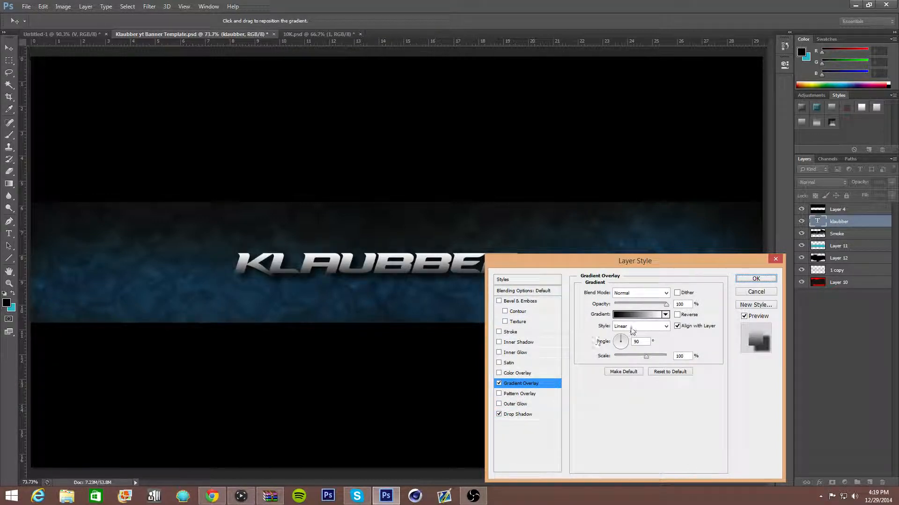
pyautogui.click(629, 315)
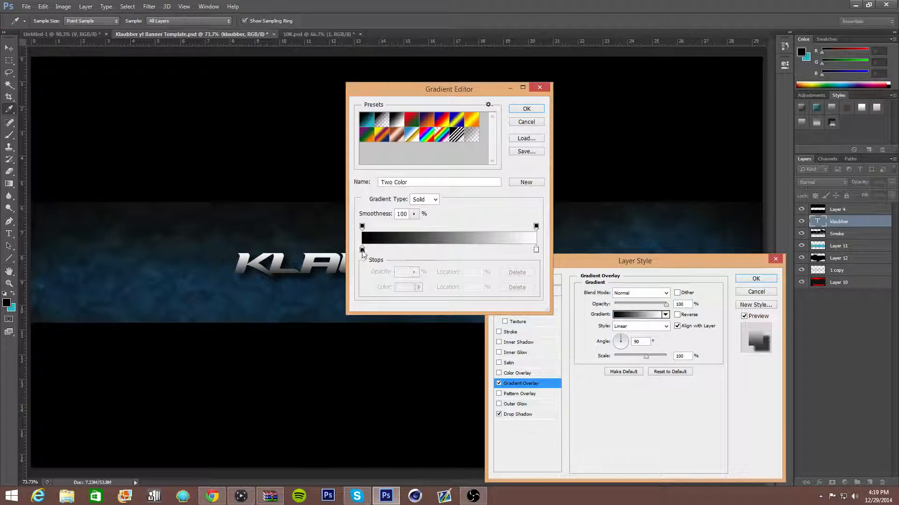
pyautogui.doubleClick(362, 250)
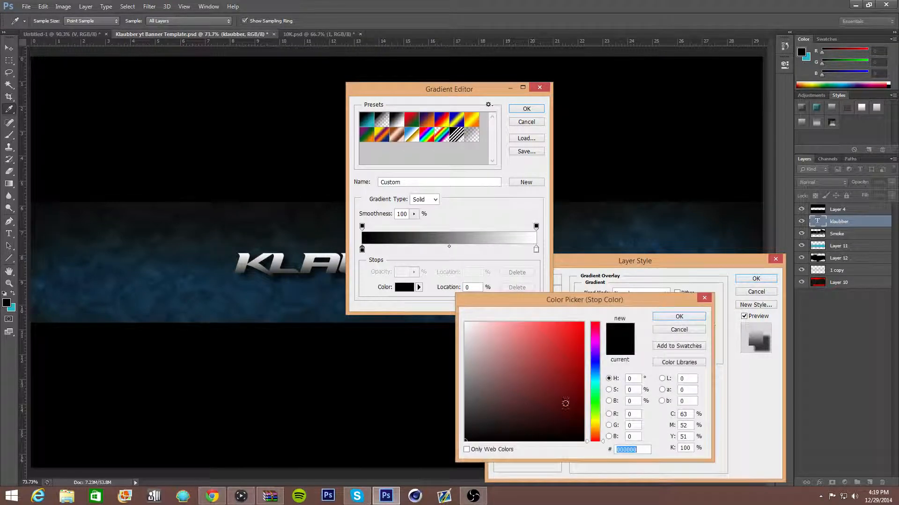
pyautogui.moveTo(598, 384); pyautogui.dragTo(594, 375)
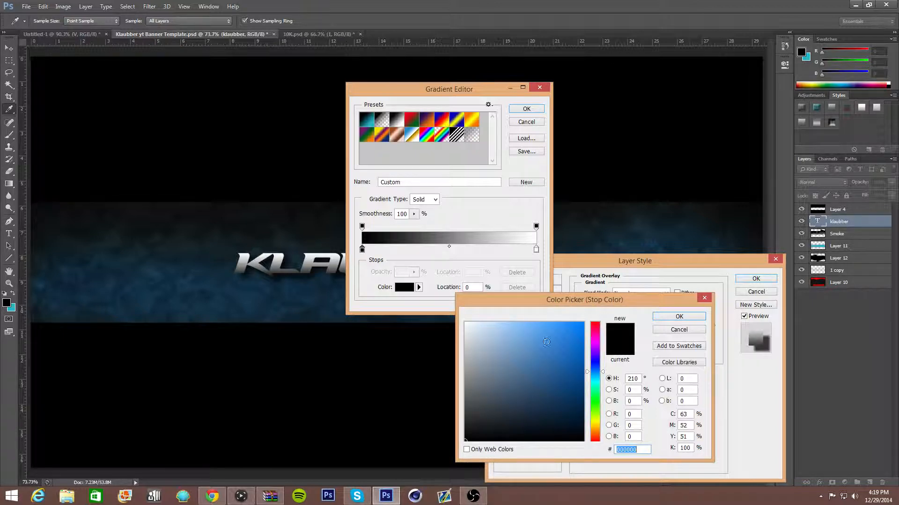
pyautogui.moveTo(546, 342); pyautogui.dragTo(584, 321)
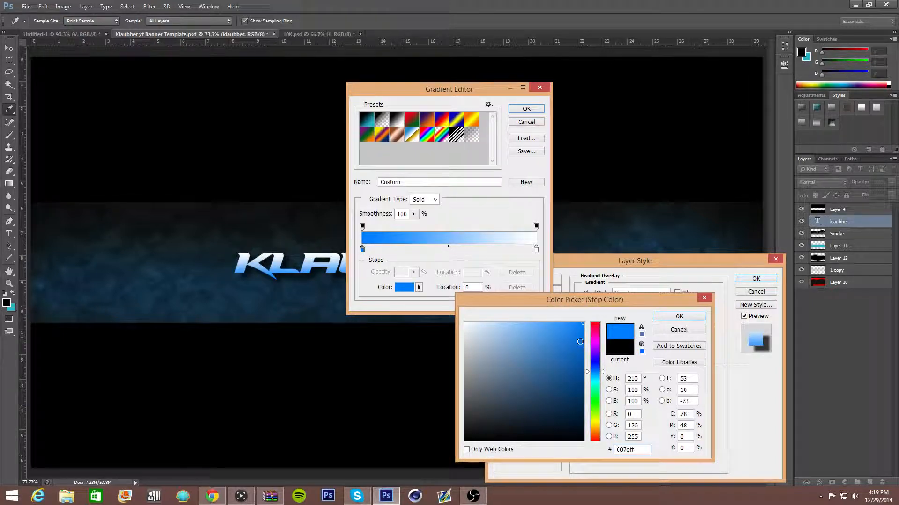
pyautogui.click(678, 318)
# Recolor the gradient overlay's white stop to bright blue (0078ff) and apply the gradient to the Klaubber text.
pyautogui.click(536, 250)
pyautogui.doubleClick(535, 251)
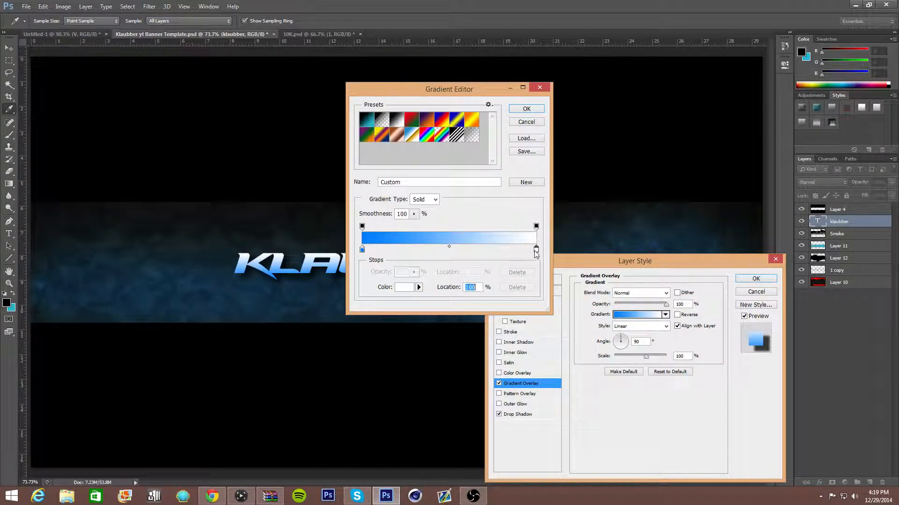
pyautogui.click(595, 375)
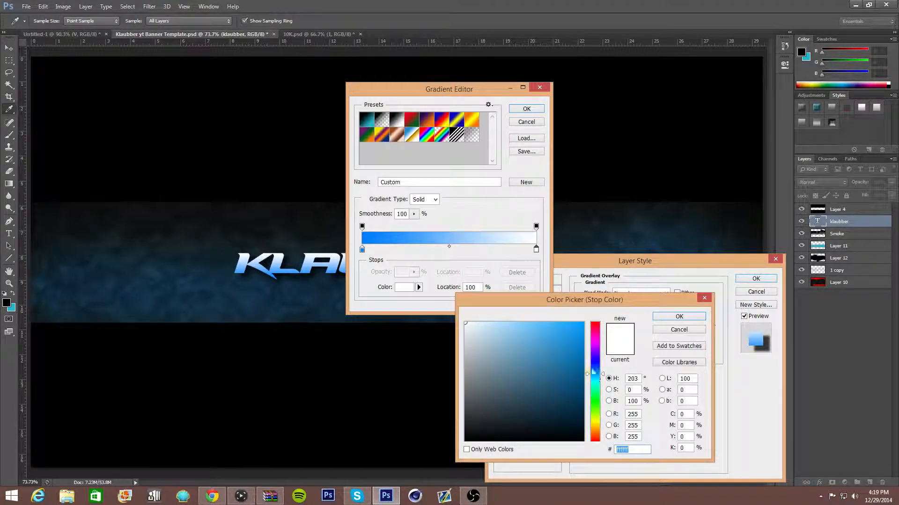
pyautogui.click(584, 322)
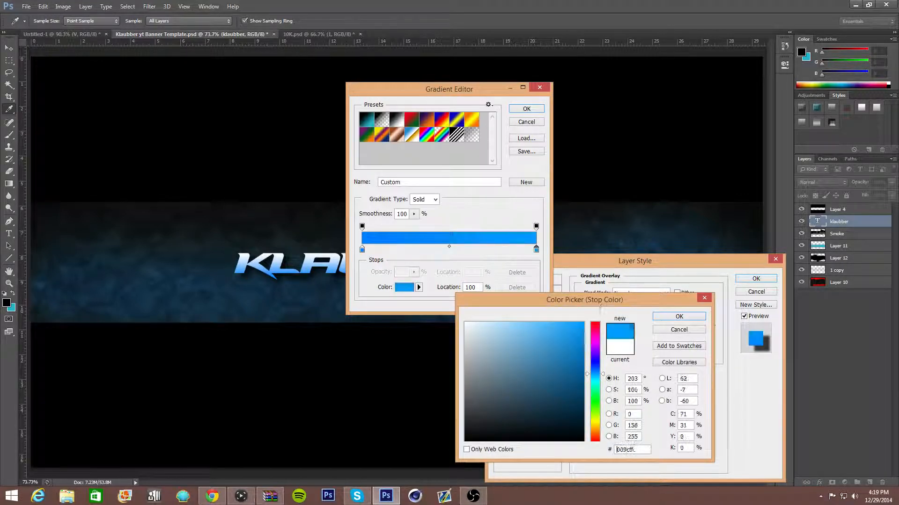
pyautogui.click(595, 371)
pyautogui.click(595, 369)
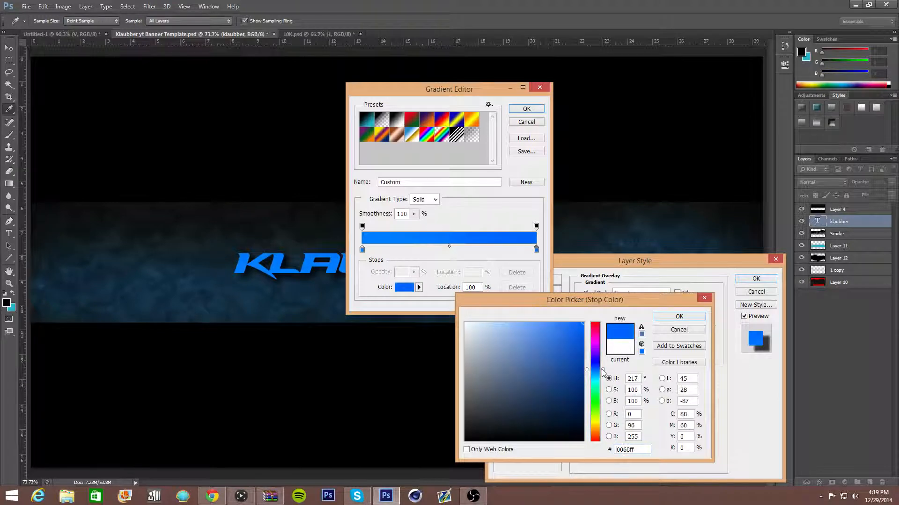
pyautogui.click(595, 371)
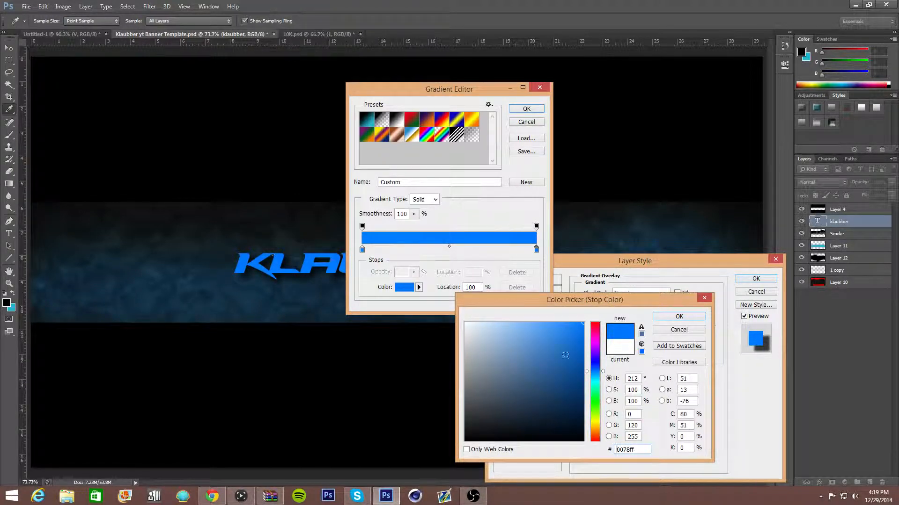
pyautogui.click(679, 316)
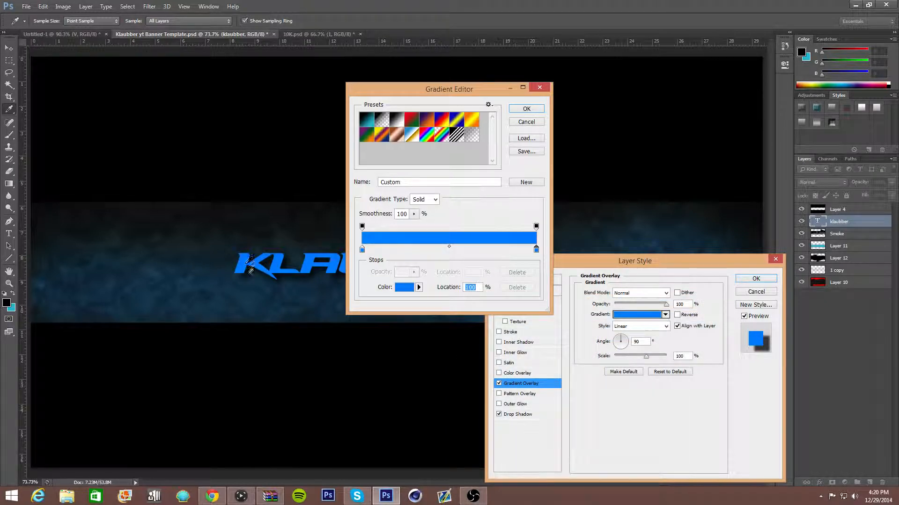
pyautogui.click(526, 109)
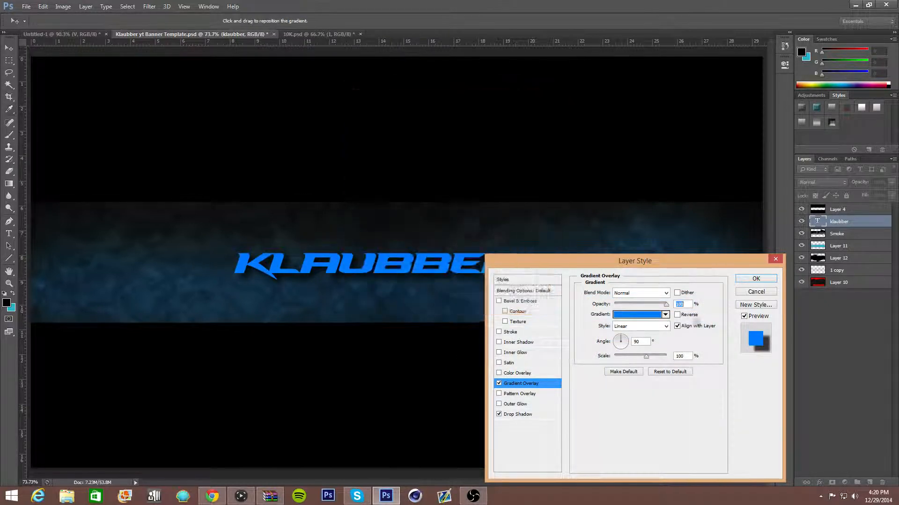
# Recolor the end stop of the Klaubber text's gradient to dark blue (023e81) and apply it.
pyautogui.click(638, 315)
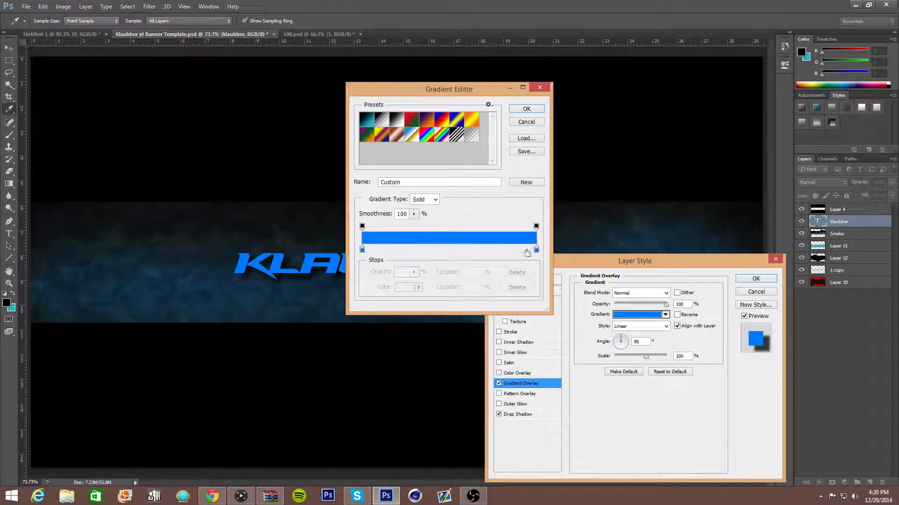
pyautogui.doubleClick(536, 250)
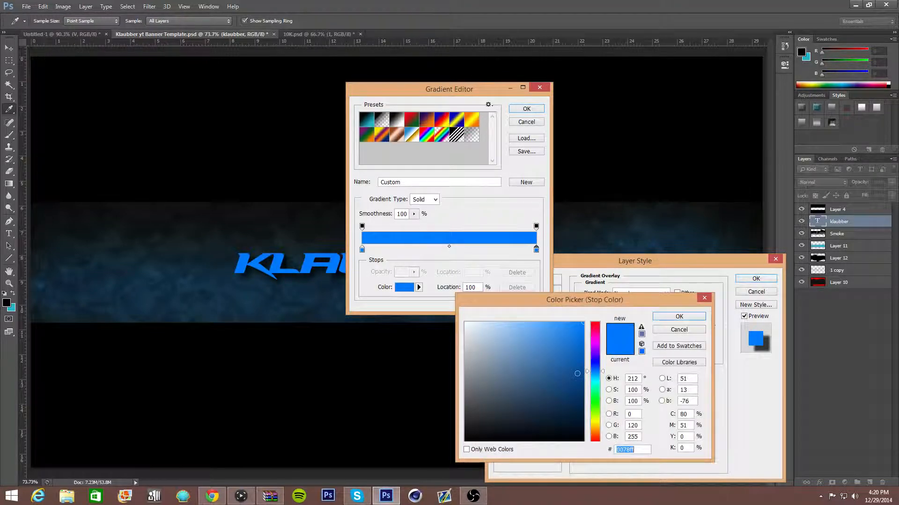
pyautogui.click(579, 372)
pyautogui.moveTo(579, 372); pyautogui.dragTo(583, 381)
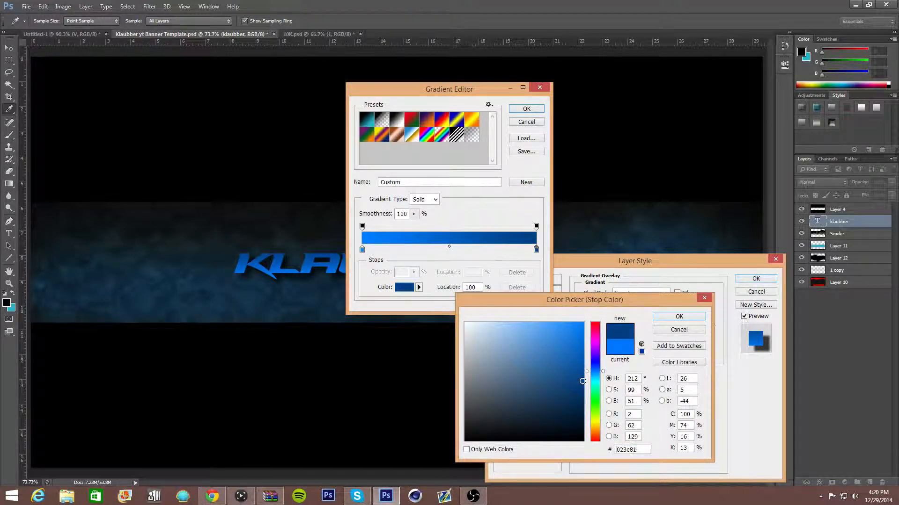
pyautogui.click(665, 317)
pyautogui.click(514, 110)
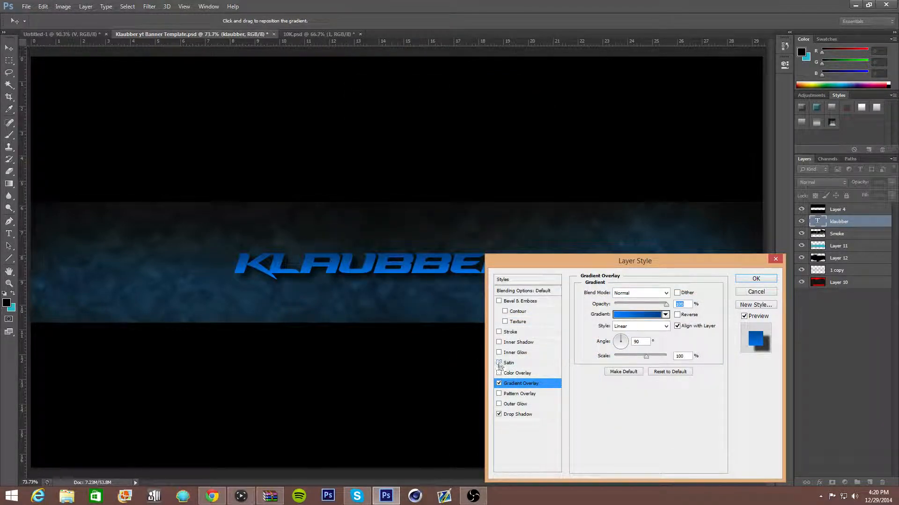
# Add a Satin effect to the Klaubber text and slightly increase its size.
pyautogui.click(499, 362)
pyautogui.click(509, 363)
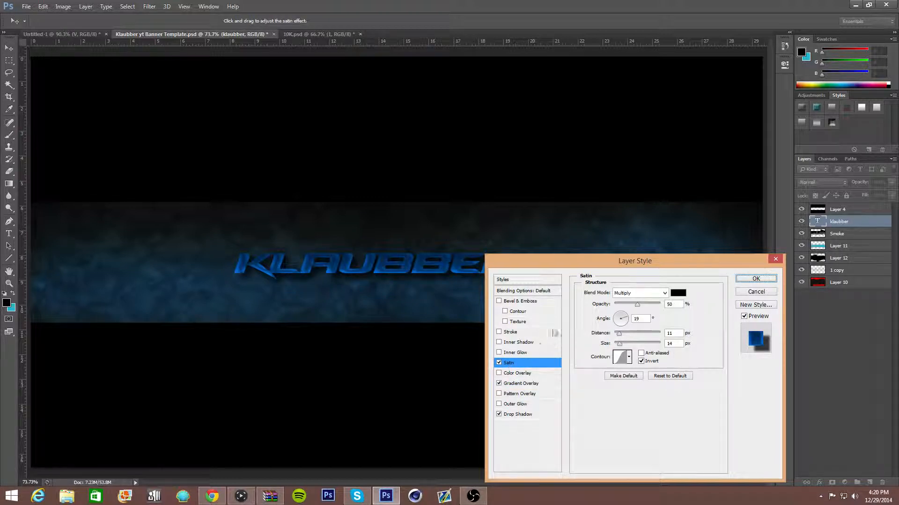
pyautogui.click(620, 345)
pyautogui.moveTo(623, 345); pyautogui.dragTo(625, 345)
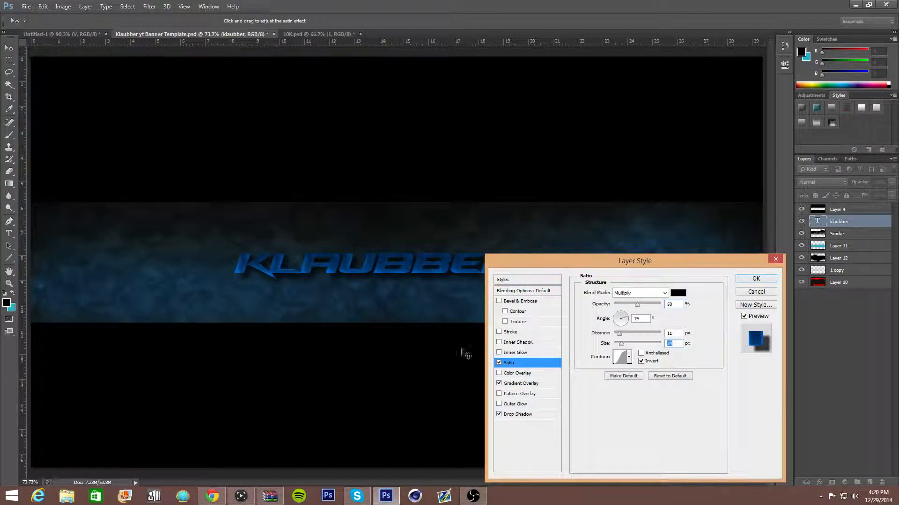
# Try a white (ffffff) outside Stroke on the Klaubber text.
pyautogui.click(508, 333)
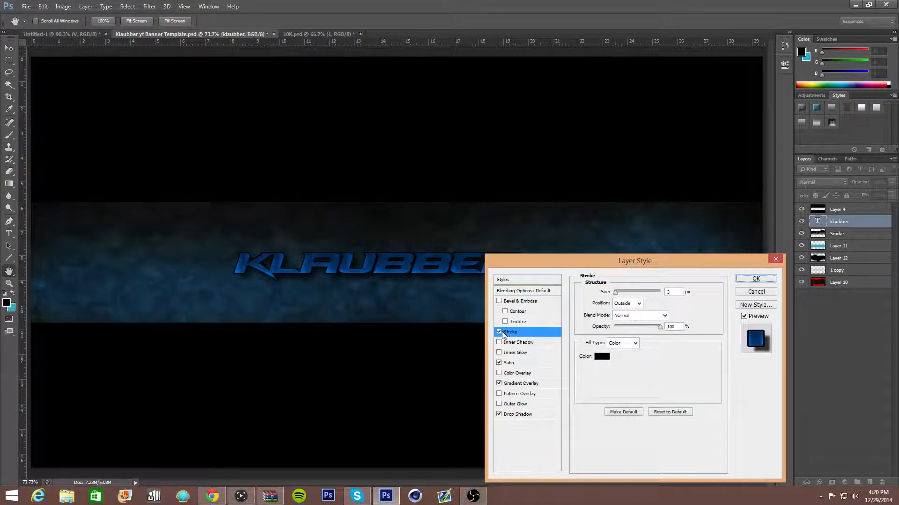
pyautogui.click(598, 356)
pyautogui.moveTo(582, 374); pyautogui.dragTo(463, 321)
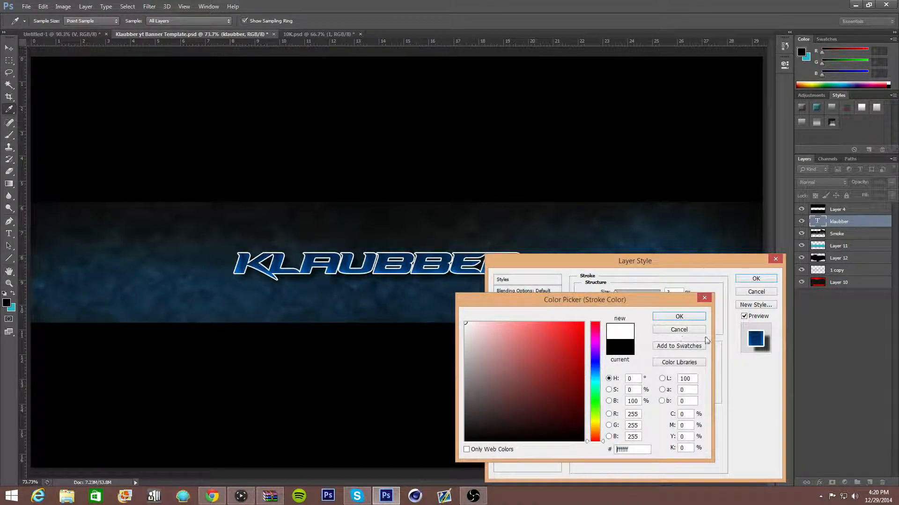
pyautogui.click(678, 317)
# Try thinner and thicker widths for the text's Stroke, and turn the Stroke off.
pyautogui.doubleClick(668, 292)
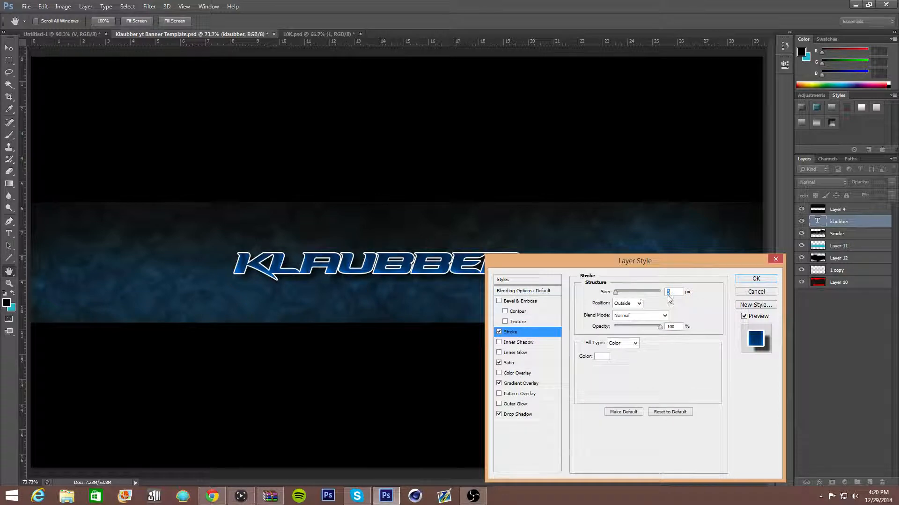
pyautogui.press('Down')
pyautogui.press('Up')
pyautogui.press('Up')
pyautogui.press('Up')
pyautogui.press('Up')
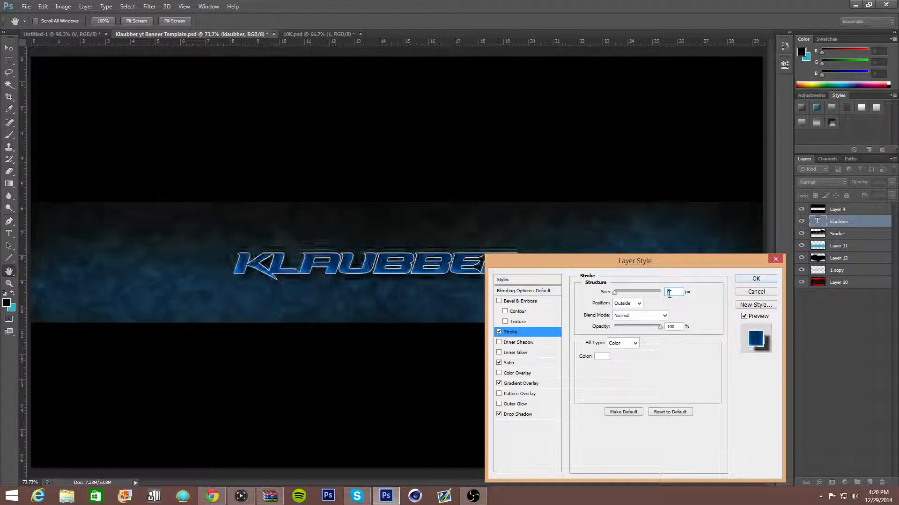
pyautogui.press('Down')
pyautogui.press('Down')
pyautogui.press('Down')
pyautogui.press('Down')
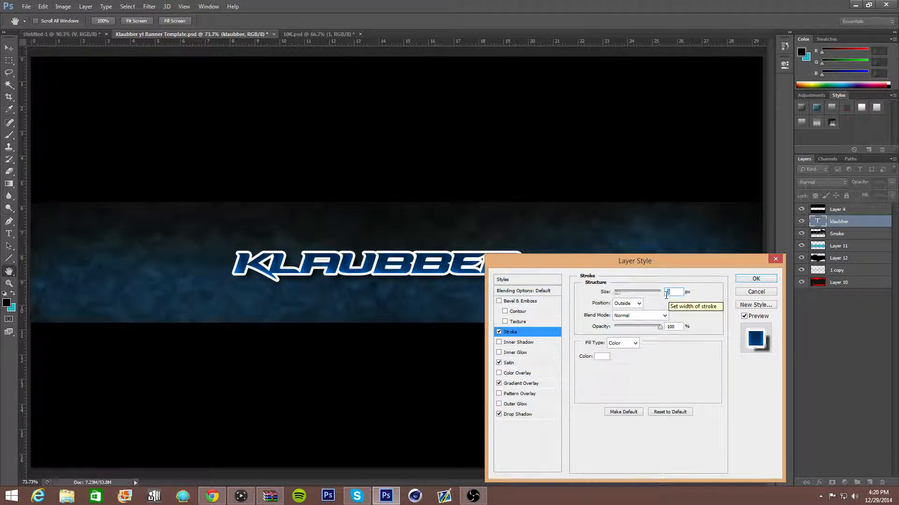
pyautogui.click(499, 332)
# Add an Inner Shadow to the Klaubber text with a distance of 3 px, choke of 2% and size of 8 px.
pyautogui.click(499, 343)
pyautogui.click(512, 343)
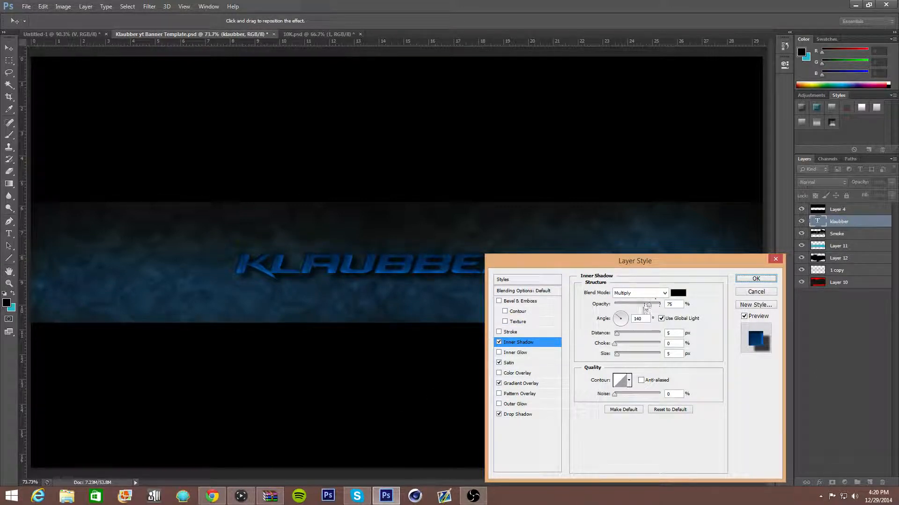
pyautogui.click(678, 334)
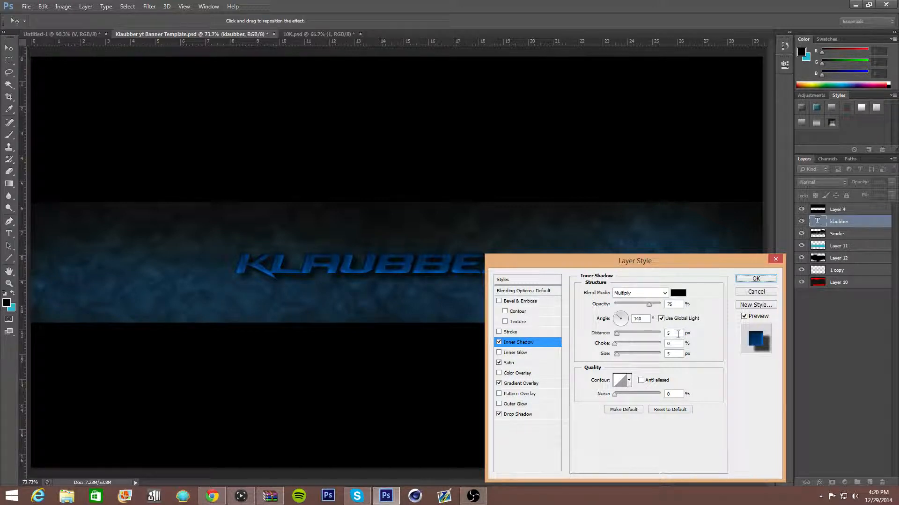
pyautogui.doubleClick(679, 333)
pyautogui.write('3')
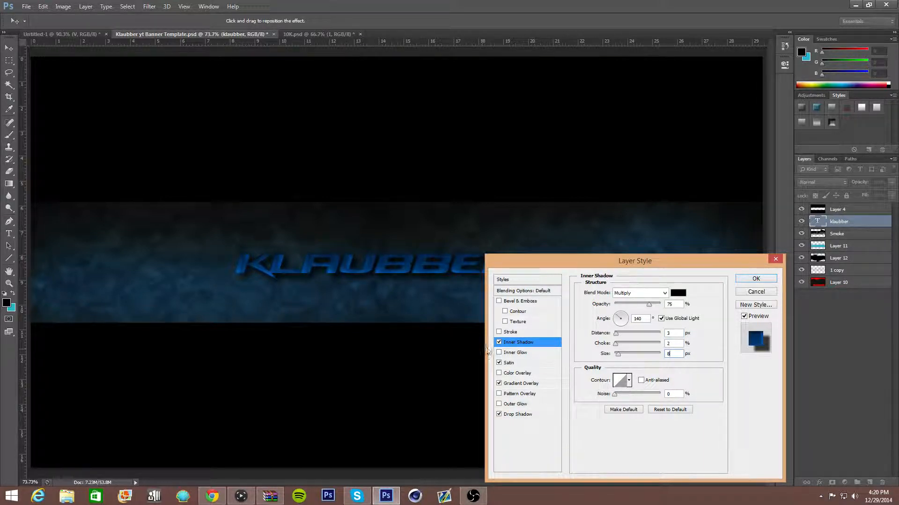
# Compare the text with and without the Inner Shadow, keep it on, and enable an Outer Glow.
pyautogui.click(500, 342)
pyautogui.click(499, 342)
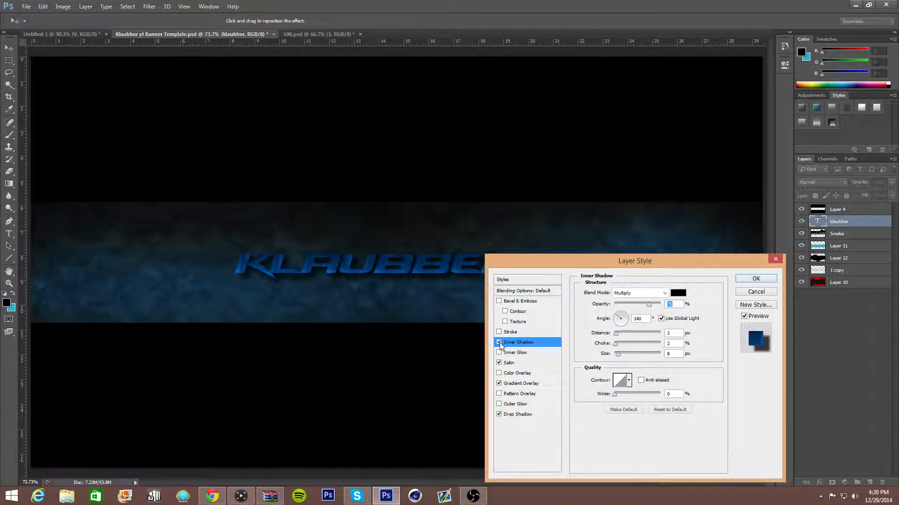
pyautogui.click(499, 342)
pyautogui.click(500, 342)
pyautogui.click(499, 404)
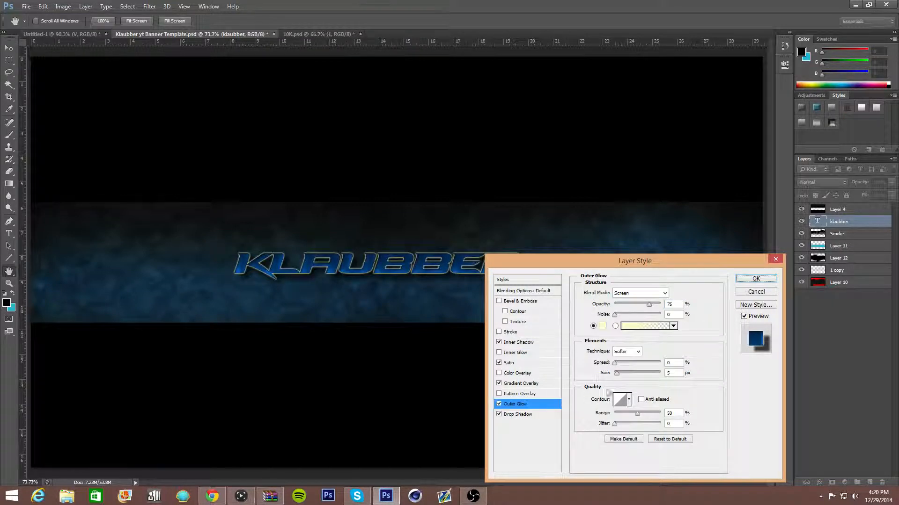
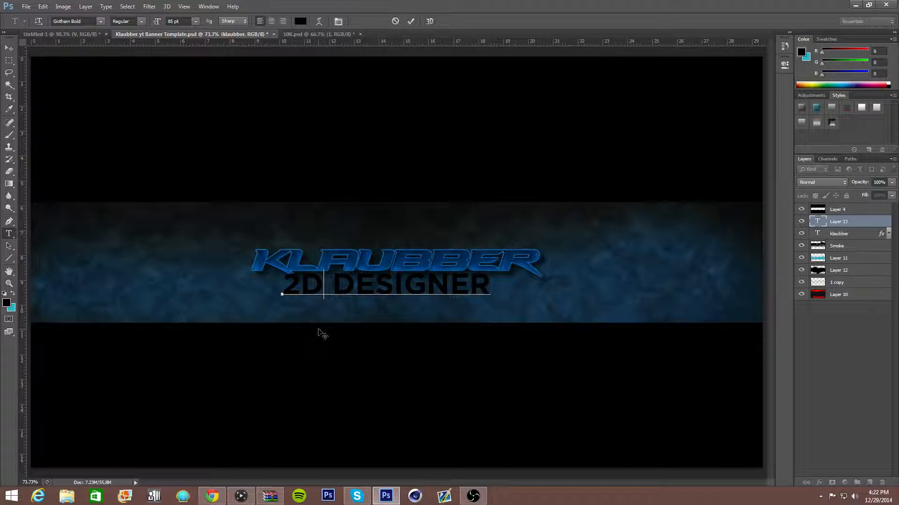
# Complete the subtitle as "2D FREELANCE DESIGNER" and reduce its font size so it is narrower than the Klaubber title.
pyautogui.write('EELANCE')
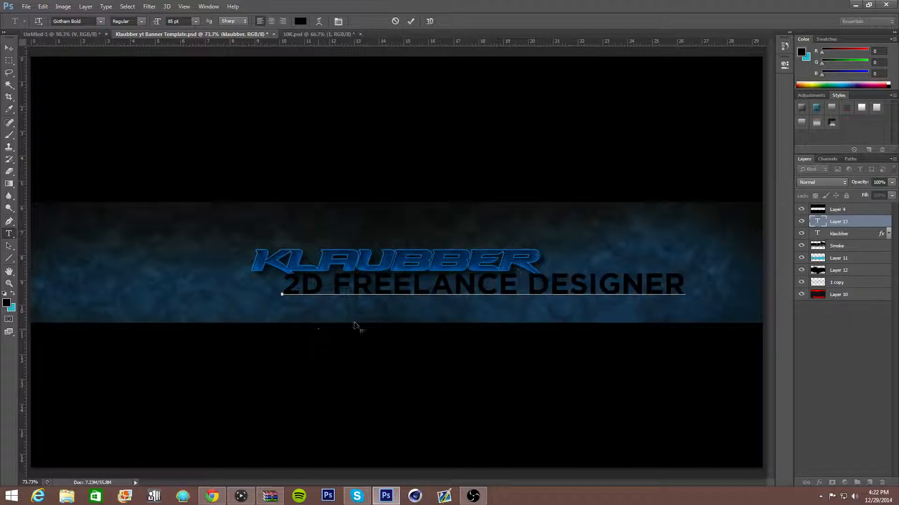
pyautogui.moveTo(621, 283); pyautogui.dragTo(218, 285)
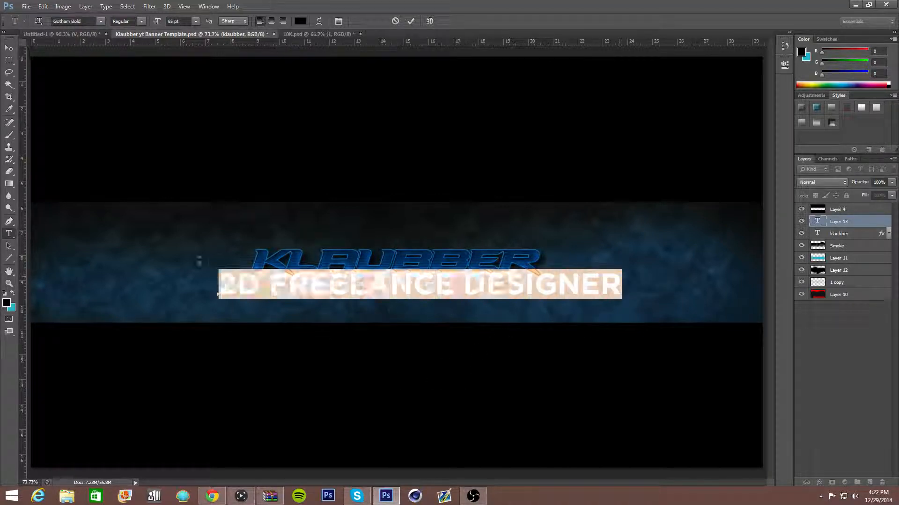
pyautogui.click(173, 21)
pyautogui.scroll(13, 188, 46)
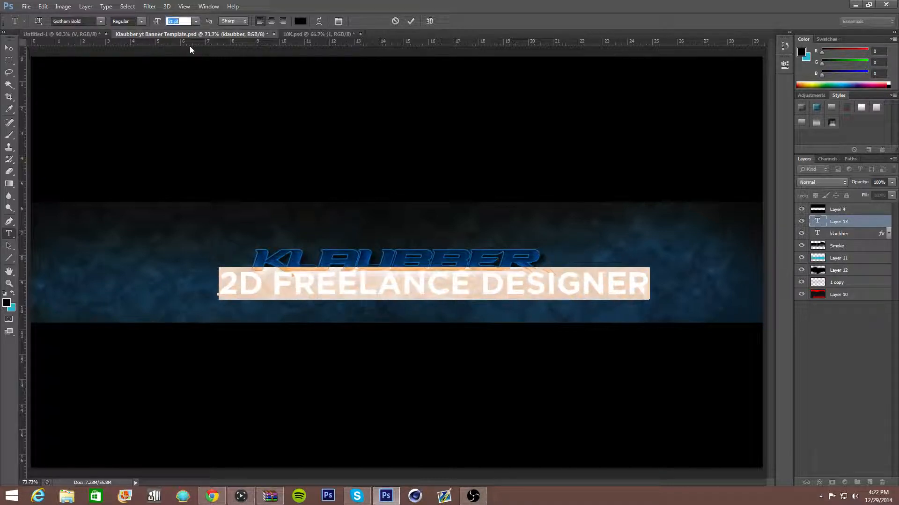
pyautogui.scroll(-20, 187, 47)
pyautogui.scroll(-20, 187, 51)
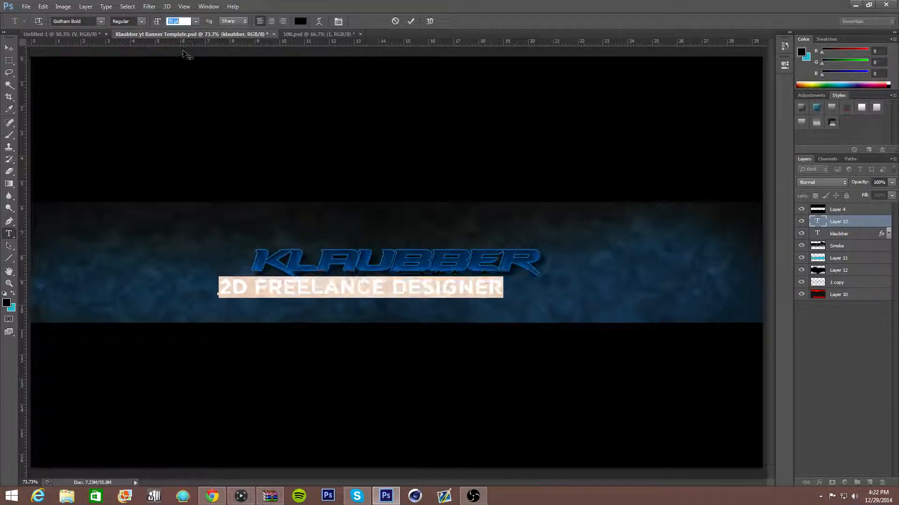
# Move the 2D FREELANCE DESIGNER subtitle so it sits centered directly beneath the Klaubber title.
pyautogui.click(9, 48)
pyautogui.moveTo(260, 339); pyautogui.dragTo(349, 326)
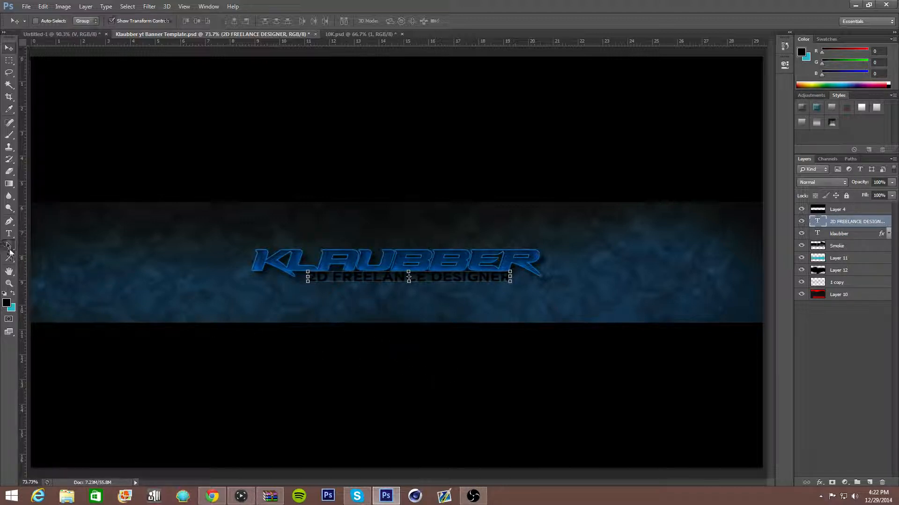
pyautogui.click(9, 246)
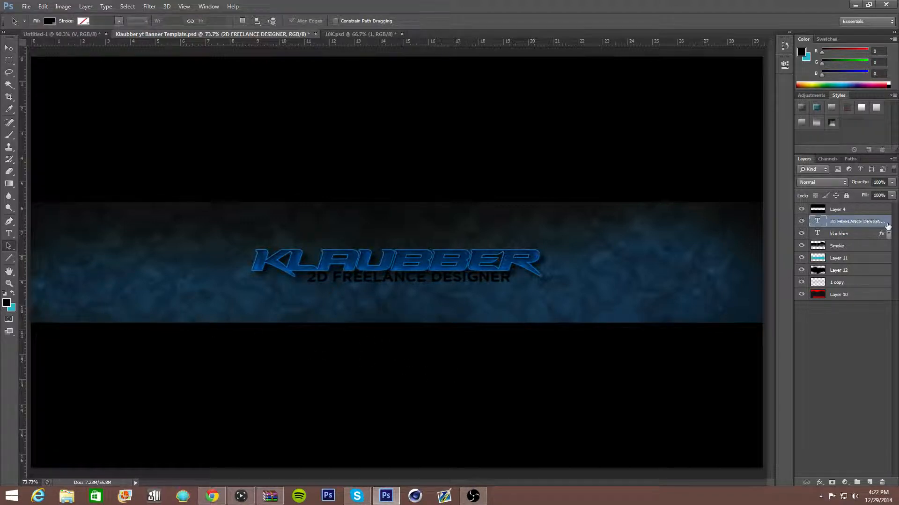
# Preview a Color Overlay on the 2D FREELANCE DESIGNER layer, turn it off, and enable a Gradient Overlay instead.
pyautogui.doubleClick(888, 224)
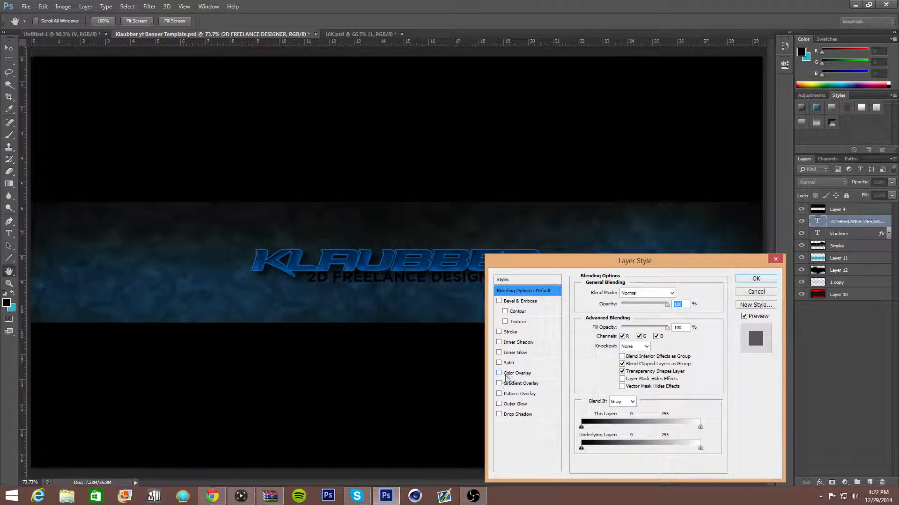
pyautogui.click(516, 373)
pyautogui.click(499, 373)
pyautogui.click(500, 384)
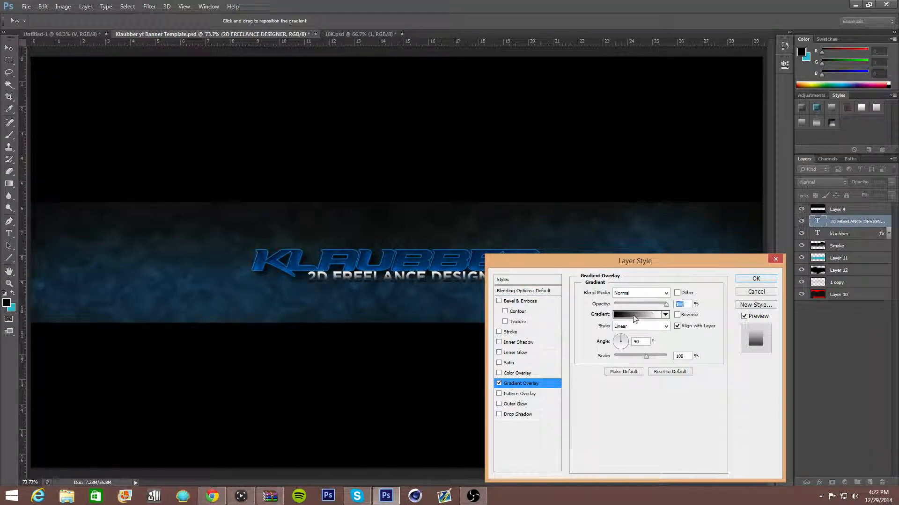
# Recolour the starting stop of the subtitle's Gradient Overlay from black to light grey.
pyautogui.click(637, 314)
pyautogui.doubleClick(361, 249)
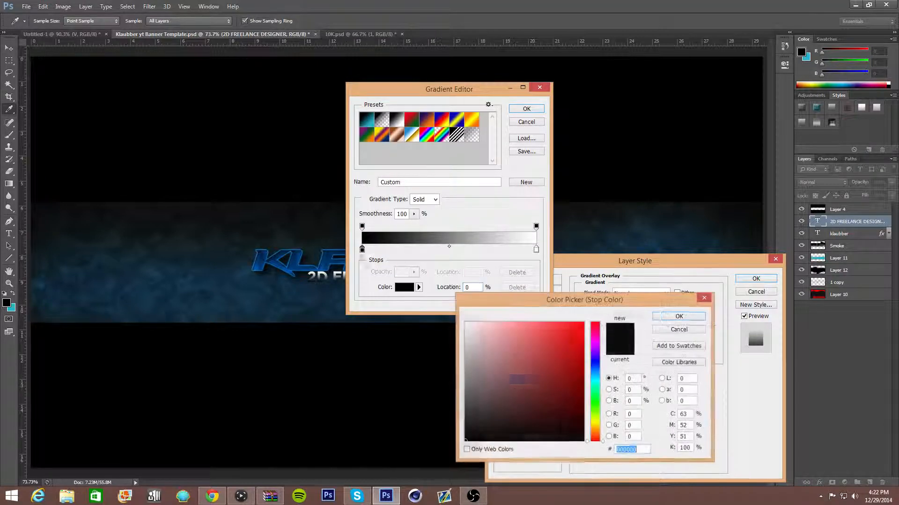
pyautogui.moveTo(466, 339); pyautogui.dragTo(465, 351)
pyautogui.click(686, 317)
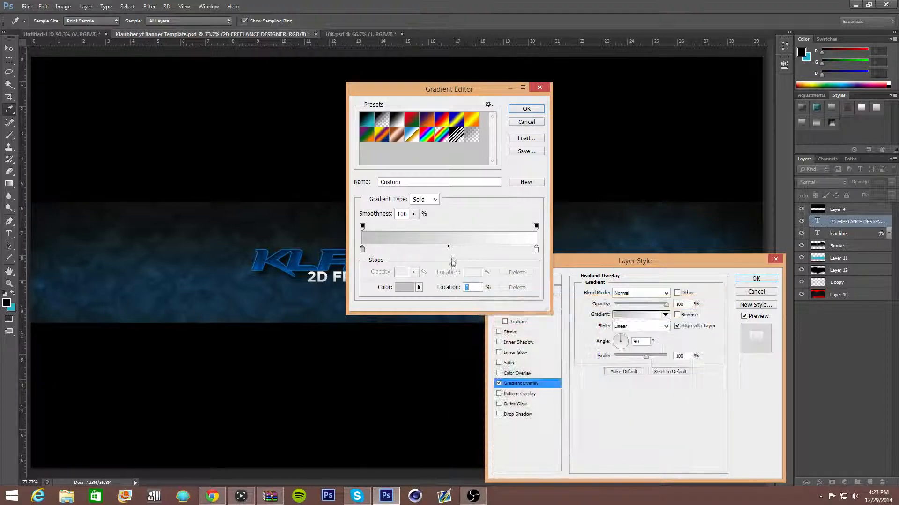
# Add a middle colour stop at 44% to the gradient and make it near-white, fafafa.
pyautogui.click(439, 248)
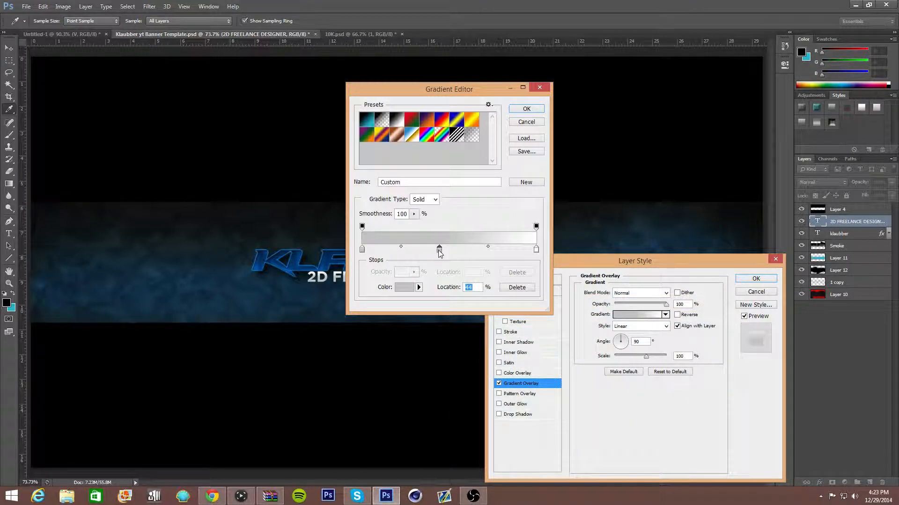
pyautogui.doubleClick(439, 249)
pyautogui.moveTo(465, 337); pyautogui.dragTo(465, 324)
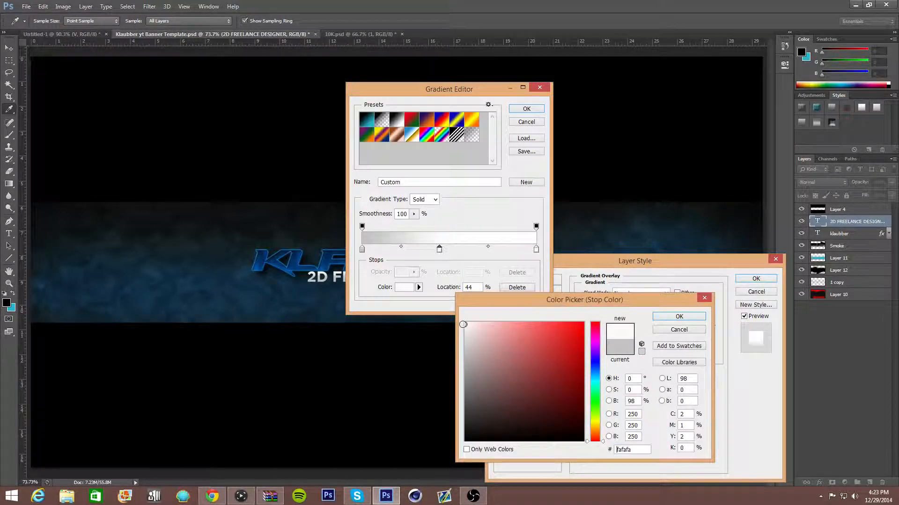
pyautogui.click(661, 318)
# Recolour the gradient's end stop light grey, d3d3d3.
pyautogui.doubleClick(536, 249)
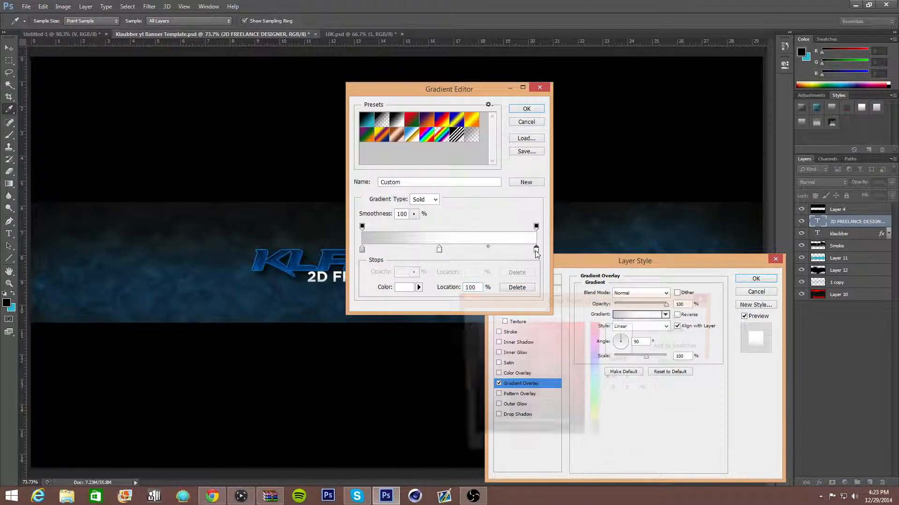
pyautogui.moveTo(468, 329); pyautogui.dragTo(464, 345)
pyautogui.click(651, 320)
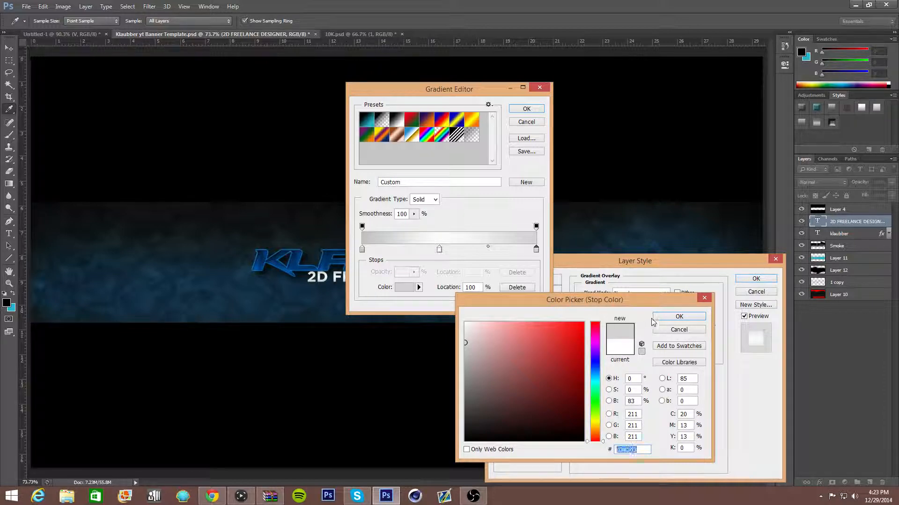
pyautogui.click(692, 314)
# Move the gradient's middle stop to 51%, set its colour to f7f7f7, and apply the gradient.
pyautogui.moveTo(439, 251); pyautogui.dragTo(452, 252)
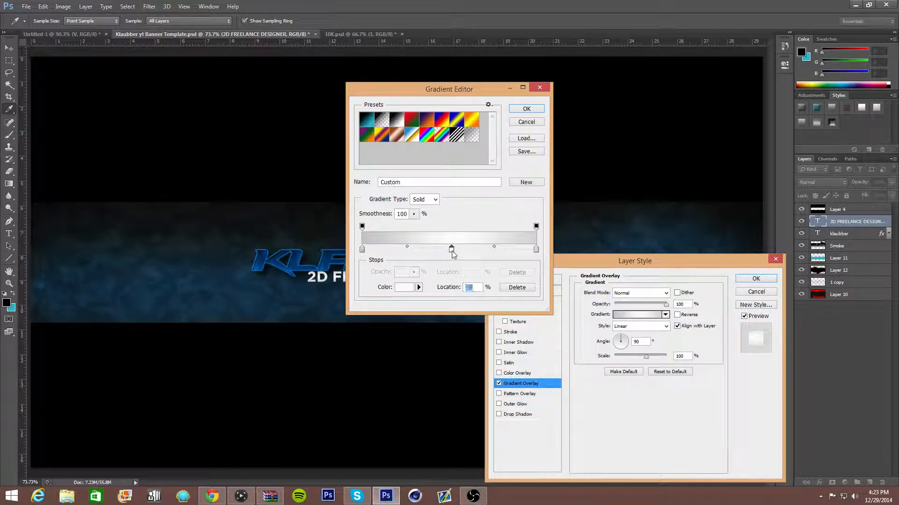
pyautogui.doubleClick(452, 250)
pyautogui.moveTo(465, 325); pyautogui.dragTo(463, 326)
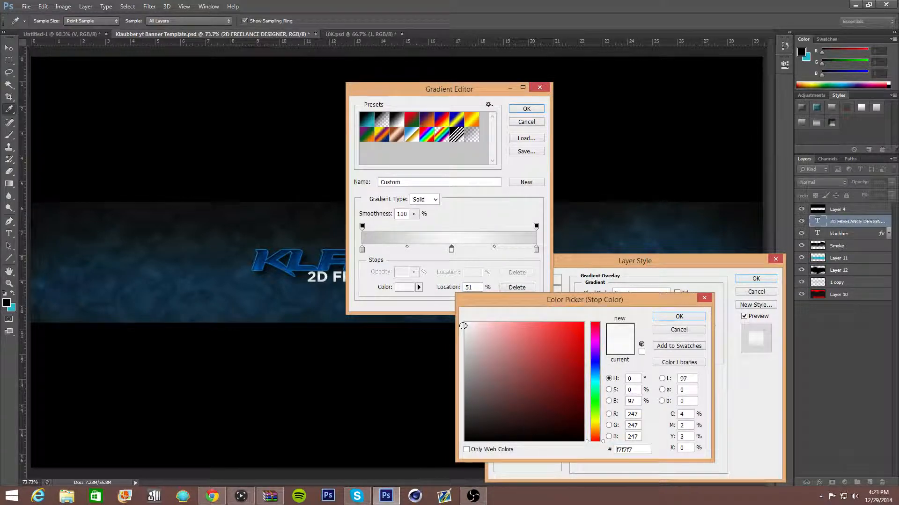
pyautogui.click(679, 317)
pyautogui.click(526, 109)
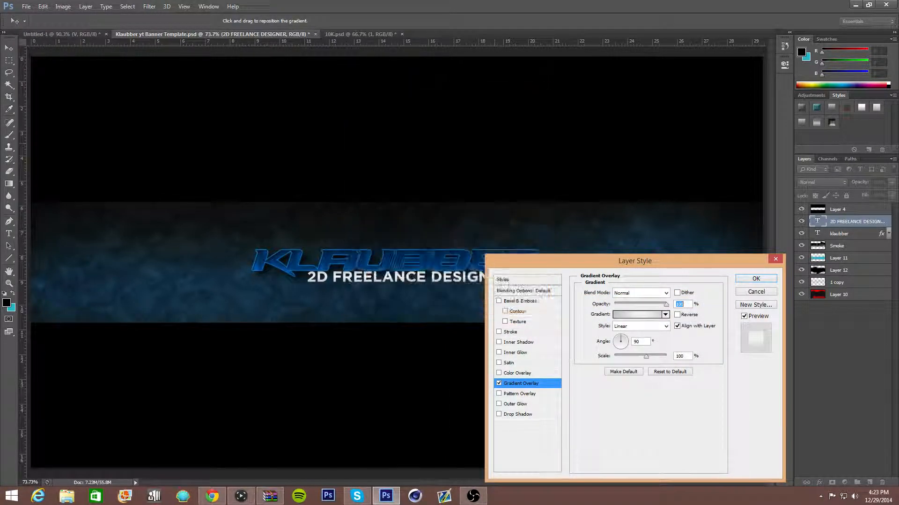
# Move the Layer Style dialog off the text and enable an Inner Shadow with 2 px distance, 3% choke and 7 px size.
pyautogui.moveTo(582, 265); pyautogui.dragTo(701, 48)
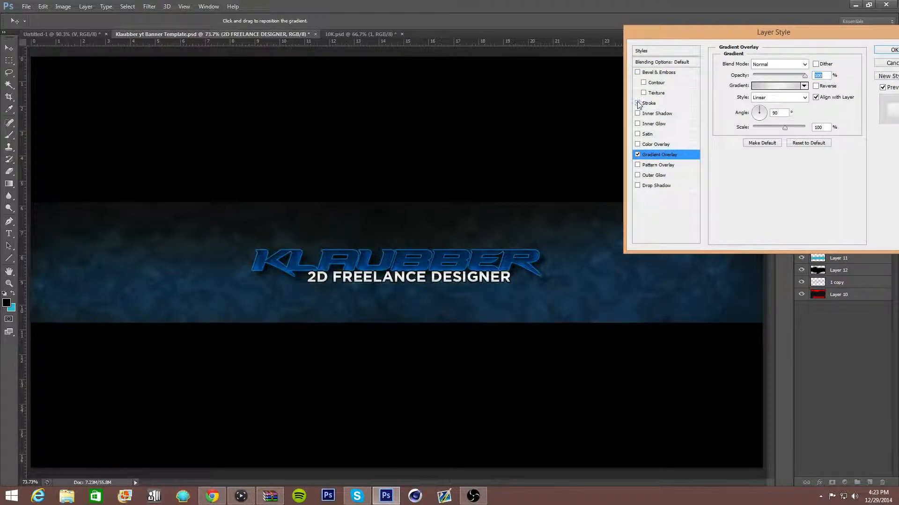
pyautogui.click(651, 114)
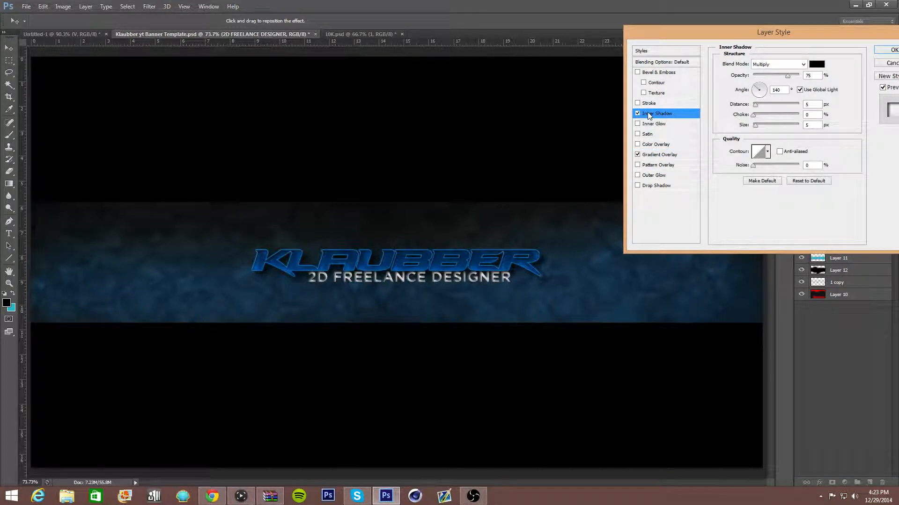
pyautogui.doubleClick(820, 104)
pyautogui.write('2')
pyautogui.press('Tab')
pyautogui.write('3')
pyautogui.press('Tab')
pyautogui.write('7')
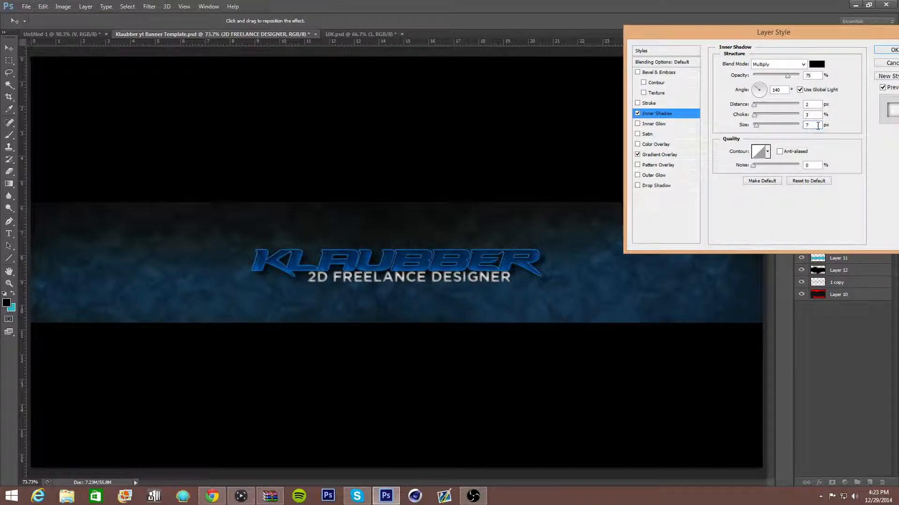
# Reduce the subtitle's Inner Shadow size to 1 px.
pyautogui.press('Down')
pyautogui.press('Down')
pyautogui.press('Down')
pyautogui.press('Down')
pyautogui.press('Down')
pyautogui.press('Down')
pyautogui.press('Down')
pyautogui.press('Up')
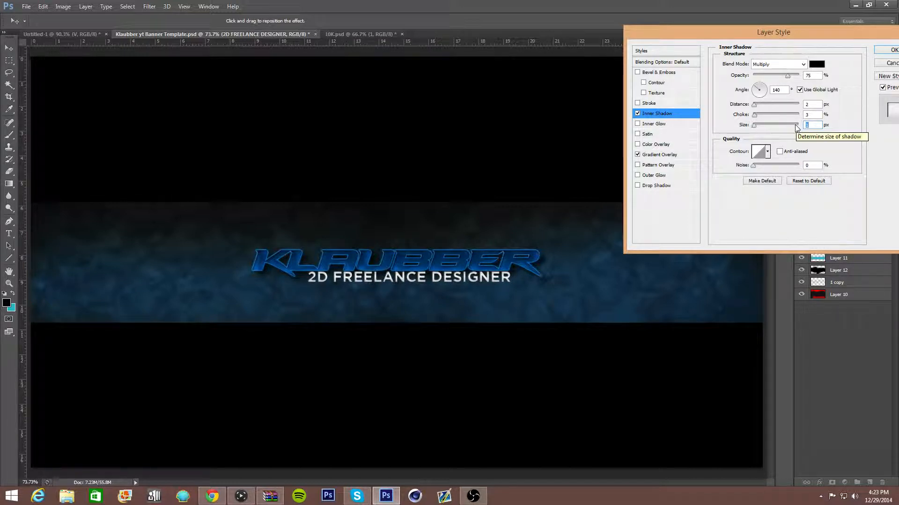
# Try an Inner Glow on the subtitle, comparing the text with and without it.
pyautogui.click(638, 125)
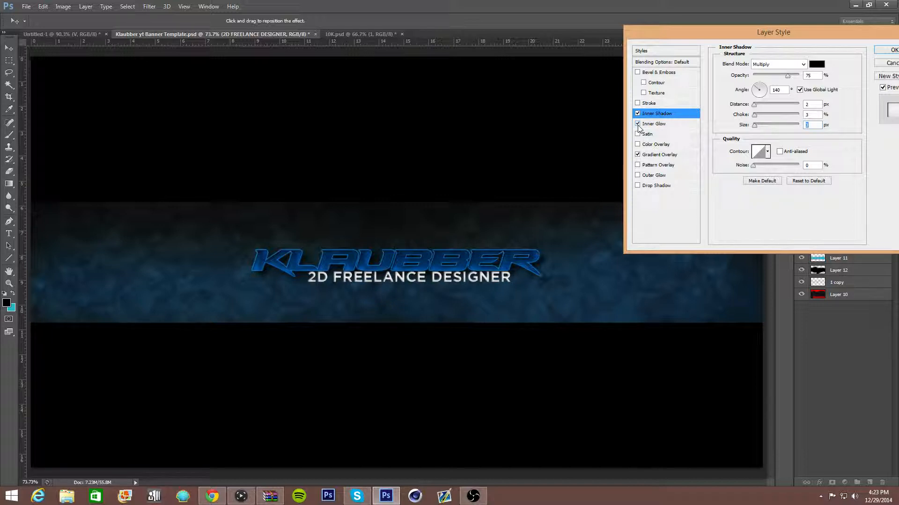
pyautogui.click(644, 125)
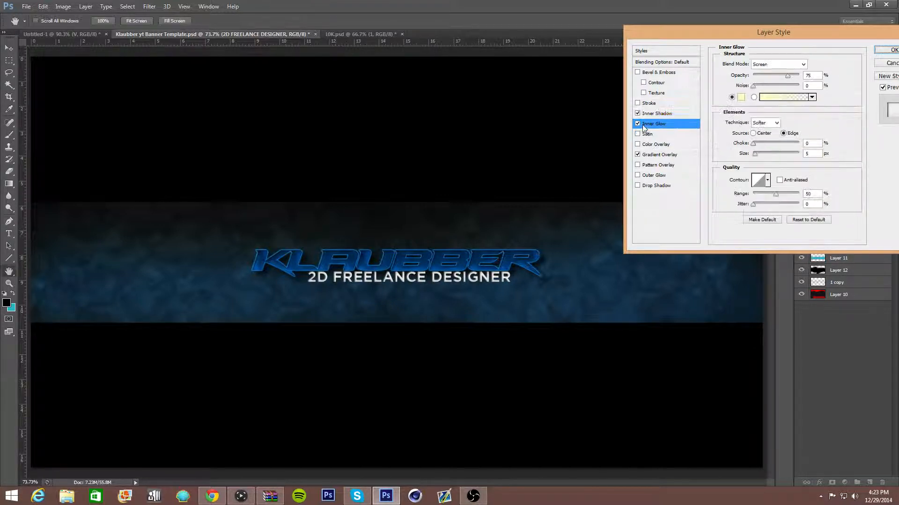
pyautogui.click(638, 124)
pyautogui.click(638, 125)
pyautogui.click(638, 124)
pyautogui.click(638, 125)
# Try a bright blue colour for the subtitle's Inner Glow.
pyautogui.click(741, 98)
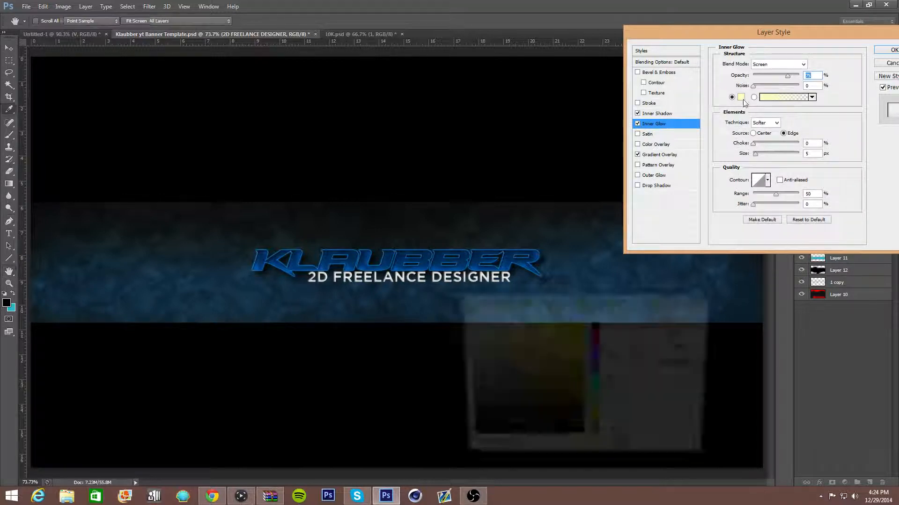
pyautogui.click(595, 377)
pyautogui.click(582, 326)
pyautogui.moveTo(582, 326); pyautogui.dragTo(603, 309)
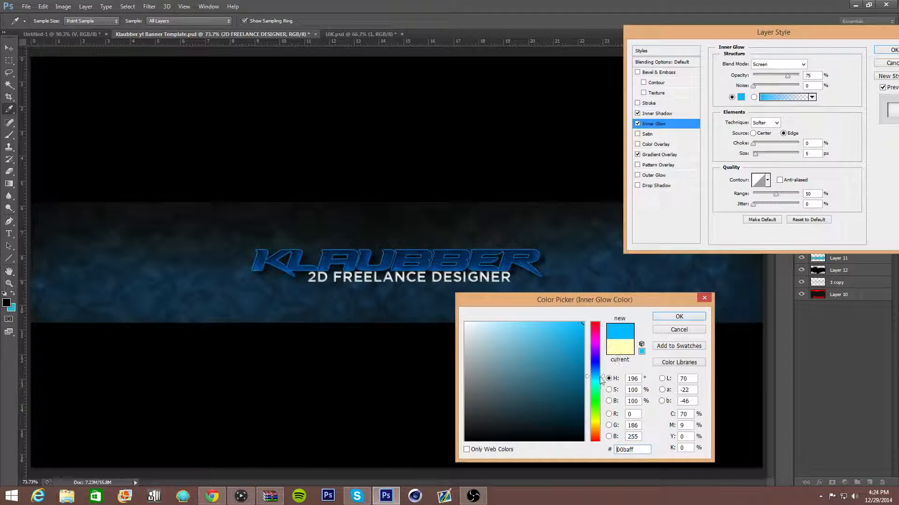
pyautogui.write('008aff')
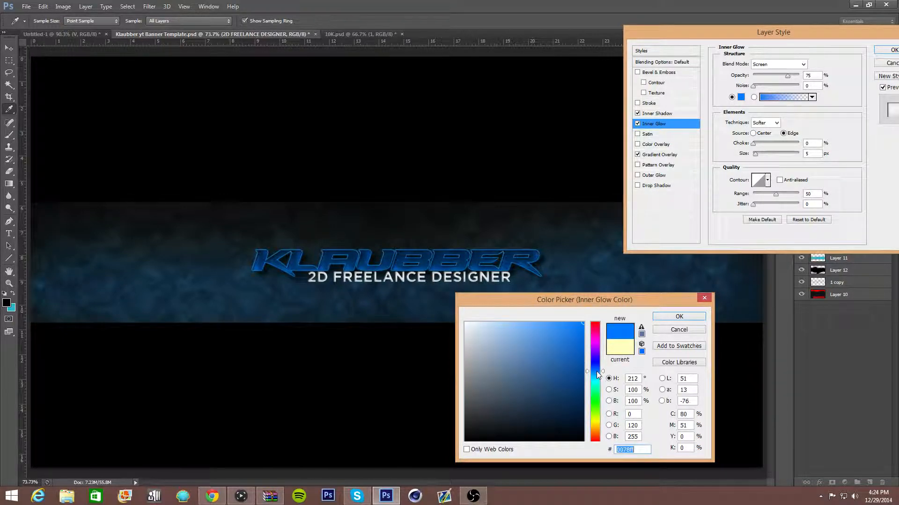
pyautogui.click(688, 317)
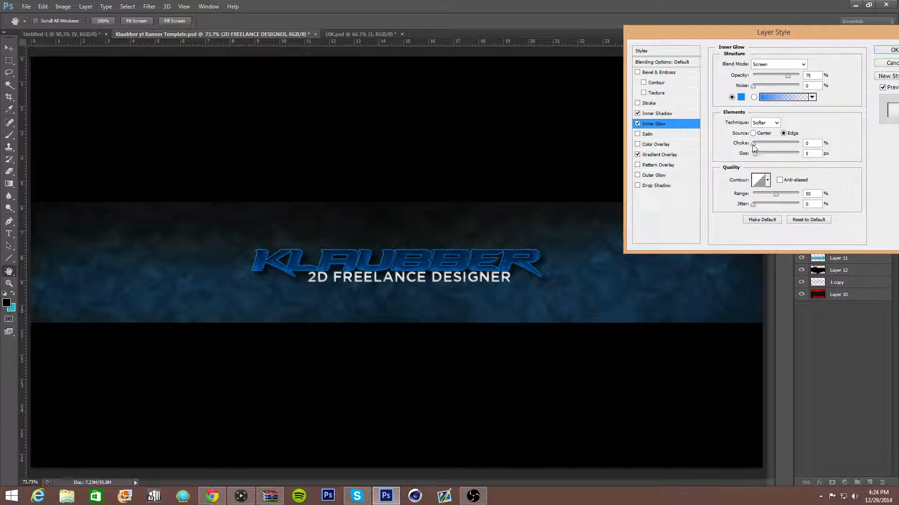
# Try the Inner Glow in Normal mode with Center source, 6% choke, 16 px size and 4% jitter, and turn it off.
pyautogui.moveTo(755, 145)
pyautogui.mouseDown()
pyautogui.moveTo(771, 144)
pyautogui.moveTo(759, 153)
pyautogui.moveTo(766, 154)
pyautogui.mouseUp()
pyautogui.moveTo(753, 204)
pyautogui.mouseDown()
pyautogui.moveTo(774, 205)
pyautogui.moveTo(761, 194)
pyautogui.mouseUp()
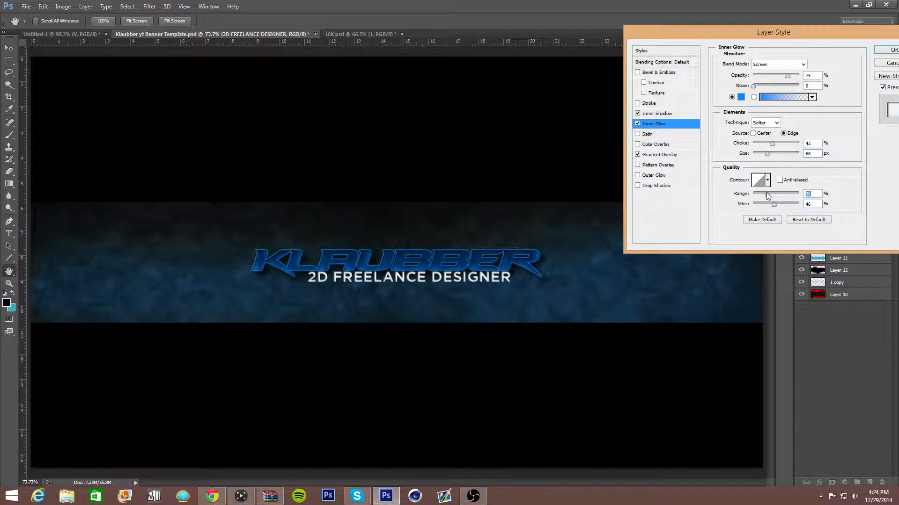
pyautogui.click(757, 133)
pyautogui.moveTo(764, 143)
pyautogui.mouseDown()
pyautogui.moveTo(756, 144)
pyautogui.moveTo(758, 155)
pyautogui.mouseUp()
pyautogui.click(754, 97)
pyautogui.click(761, 64)
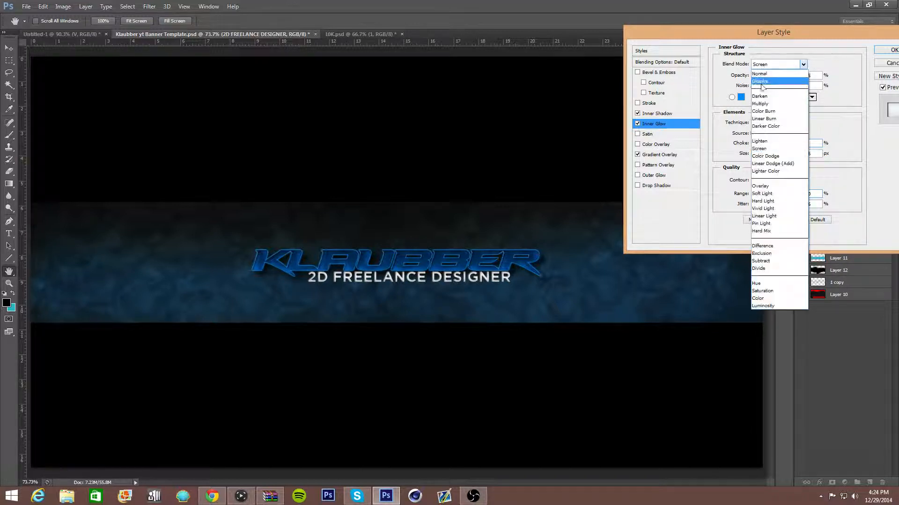
pyautogui.click(760, 74)
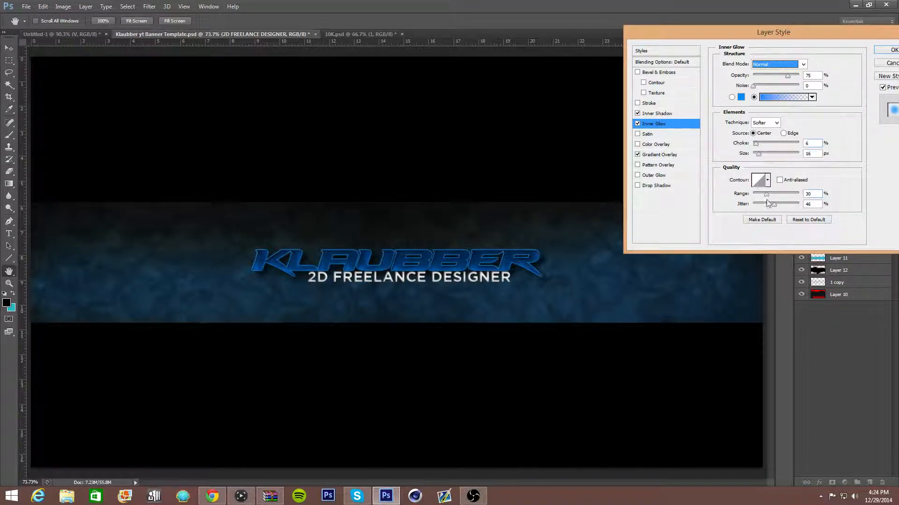
pyautogui.moveTo(769, 204); pyautogui.dragTo(745, 197)
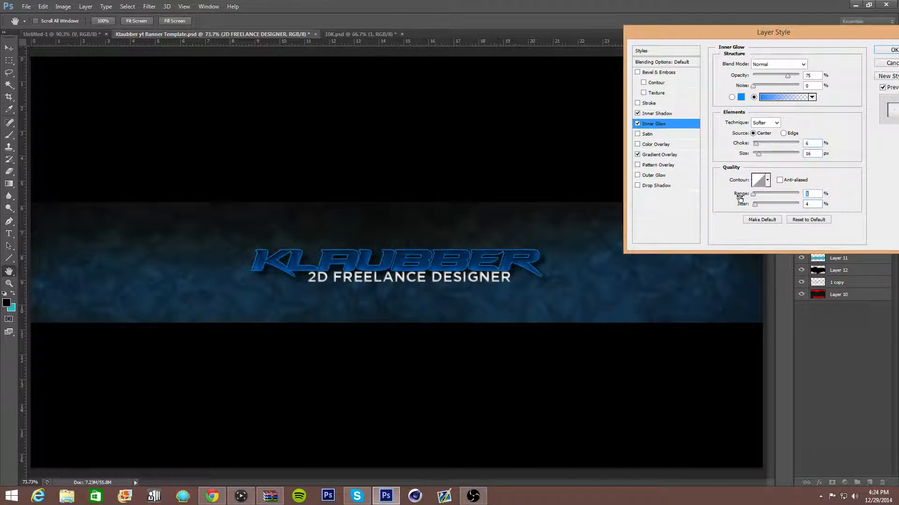
pyautogui.click(637, 123)
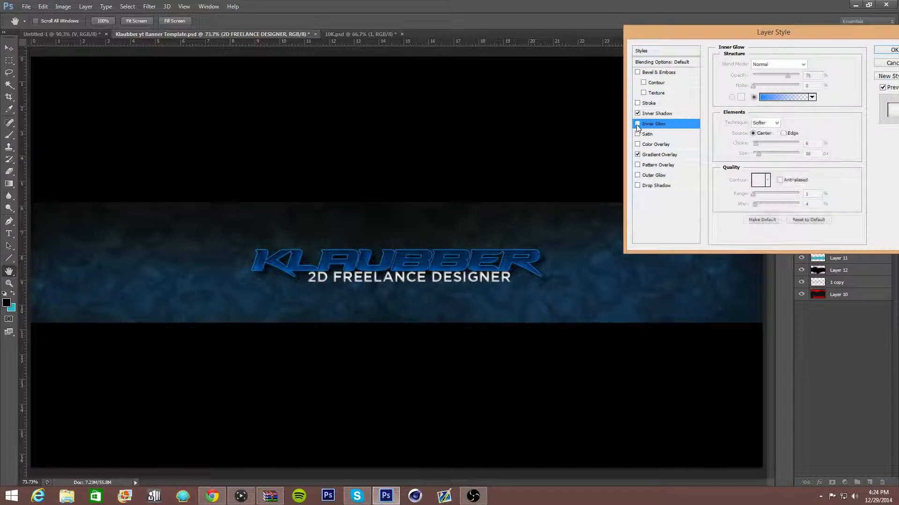
# Try a Satin effect on the subtitle with 1 px distance, 1 px size and a low opacity, and turn it off.
pyautogui.click(638, 134)
pyautogui.click(646, 135)
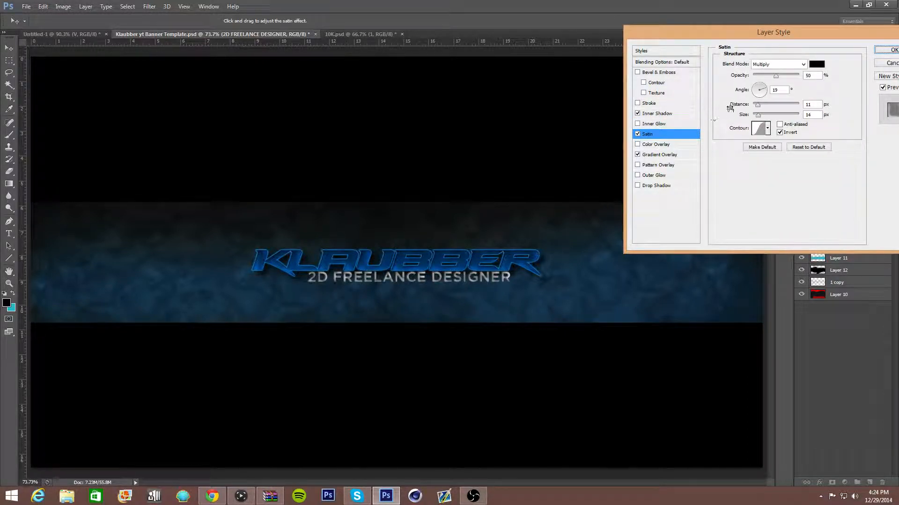
pyautogui.doubleClick(814, 113)
pyautogui.write('1')
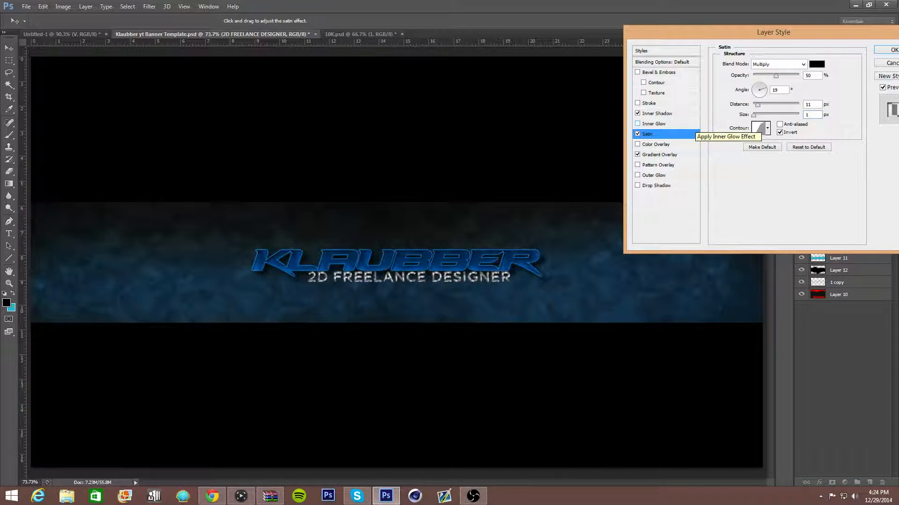
pyautogui.click(815, 104)
pyautogui.press('BackSpace')
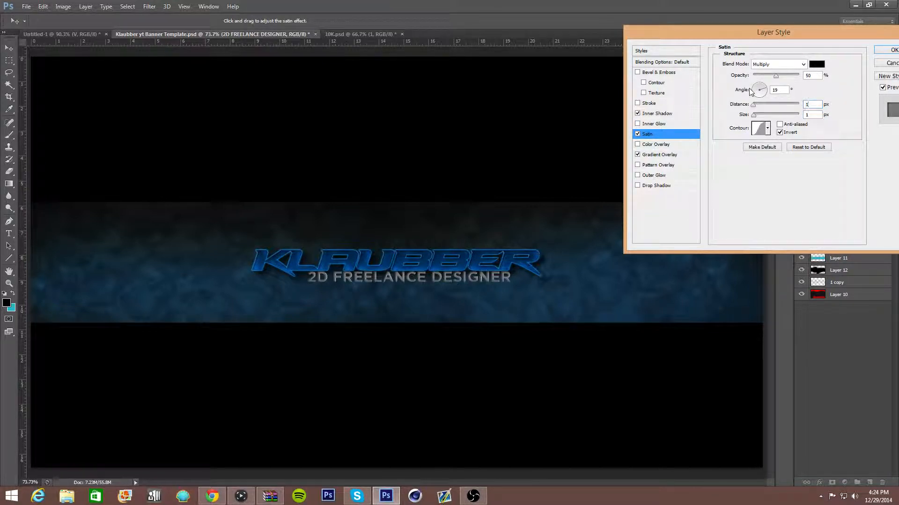
pyautogui.moveTo(775, 75); pyautogui.dragTo(757, 77)
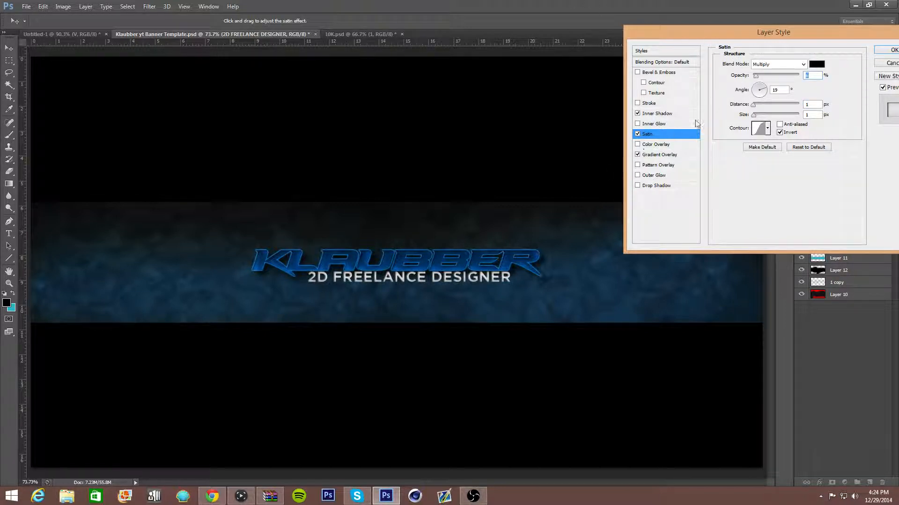
pyautogui.click(638, 135)
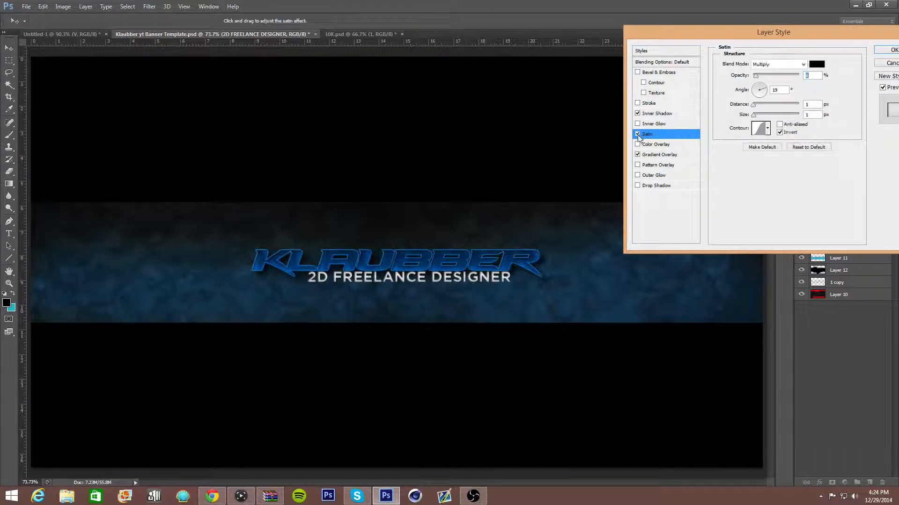
# Add a Drop Shadow to the subtitle with 17 px distance, 17% spread and 20 px size, and apply the layer style.
pyautogui.click(639, 186)
pyautogui.moveTo(811, 105); pyautogui.dragTo(615, 110)
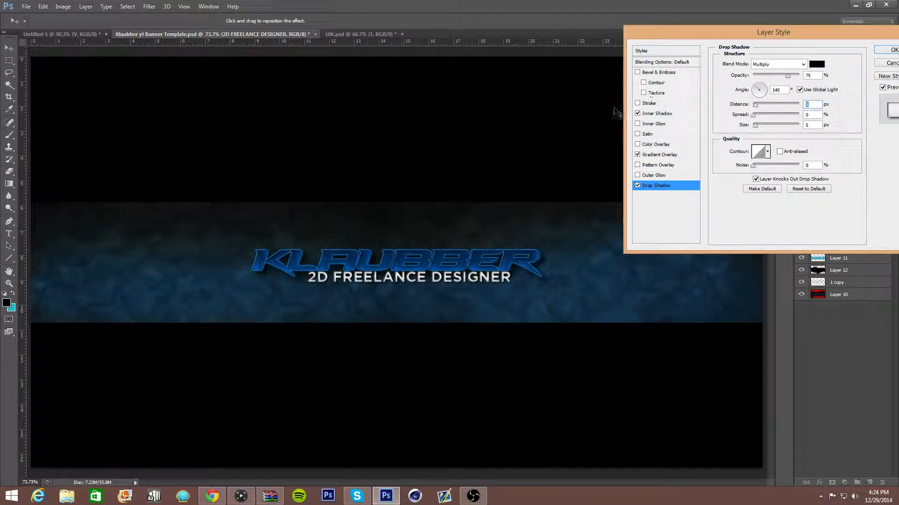
pyautogui.write('17')
pyautogui.press('Tab')
pyautogui.write('17')
pyautogui.press('Tab')
pyautogui.write('17')
pyautogui.press('BackSpace')
pyautogui.press('BackSpace')
pyautogui.write('20')
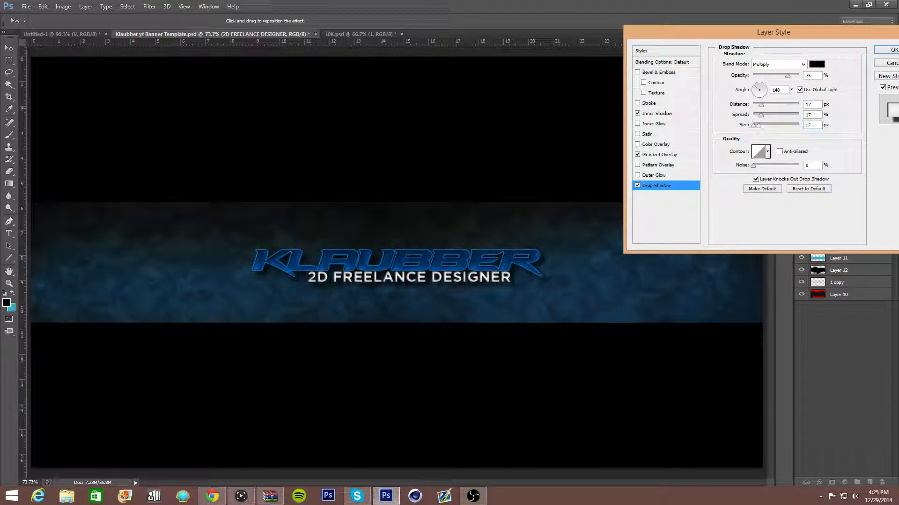
pyautogui.press('Return')
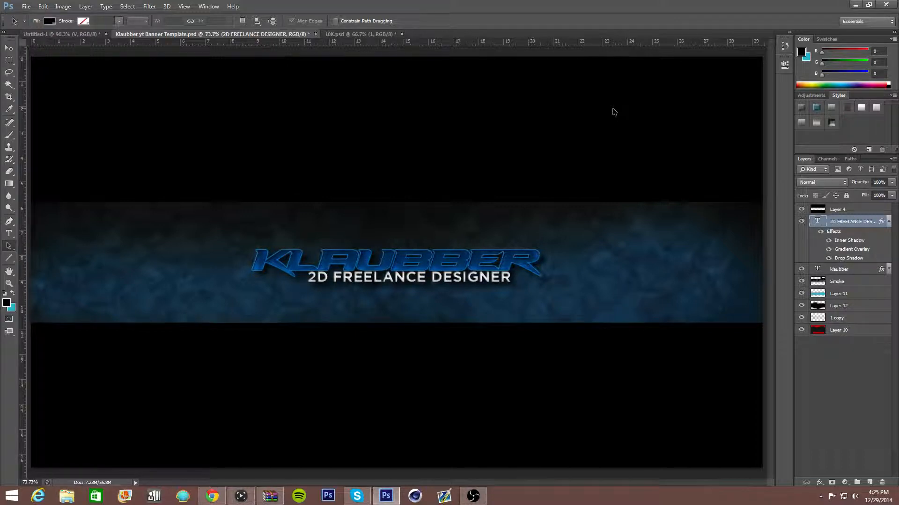
# Draw a closed stepped path with the Pen tool along the lower edge of the band, from below the subtitle's end to the band's right end.
pyautogui.click(8, 221)
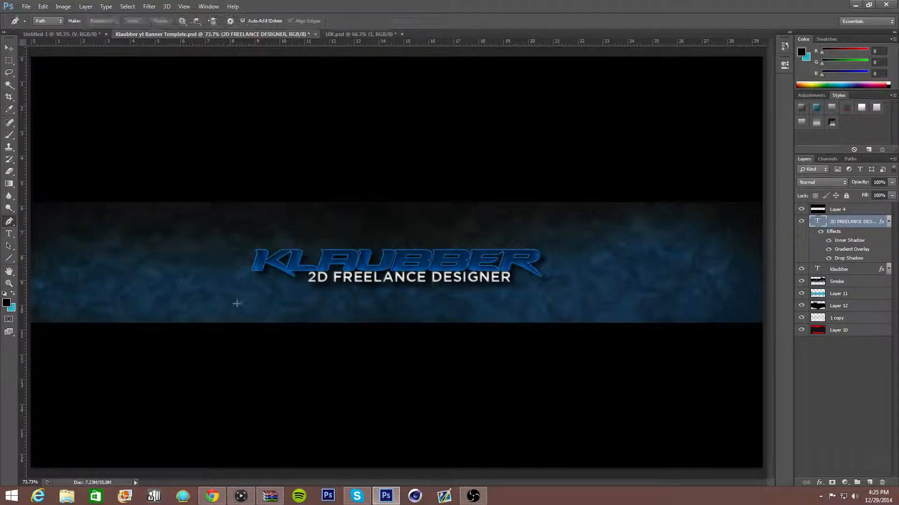
pyautogui.click(476, 317)
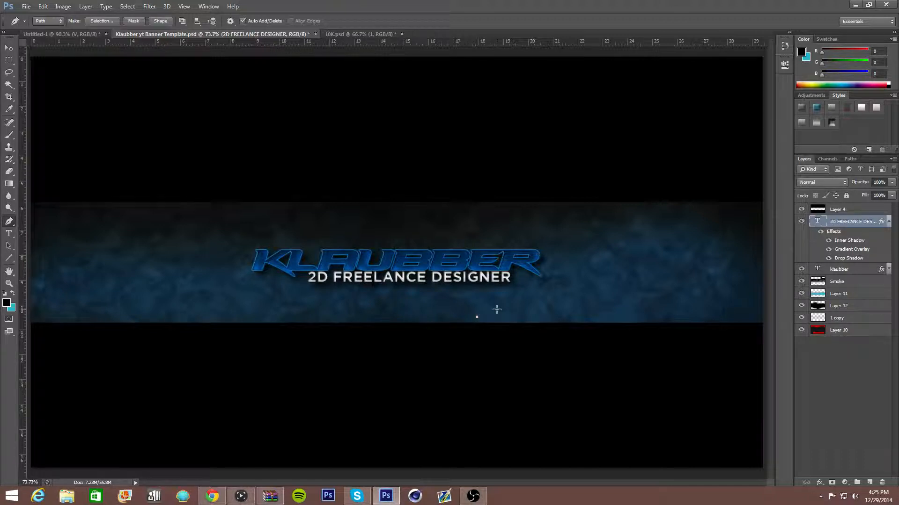
pyautogui.click(578, 304)
pyautogui.click(604, 304)
pyautogui.hotkey('ctrl', 'z')
pyautogui.click(614, 304)
pyautogui.click(637, 305)
pyautogui.click(667, 296)
pyautogui.click(708, 297)
pyautogui.click(743, 297)
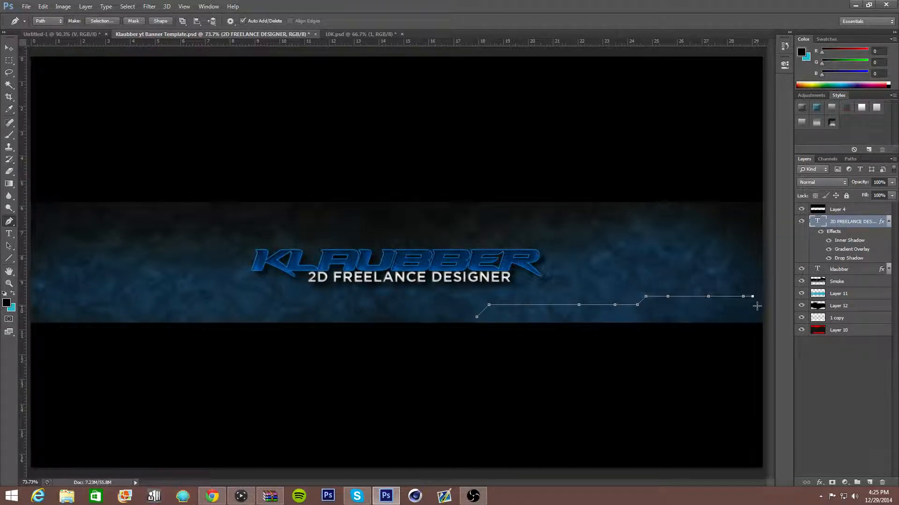
pyautogui.click(757, 314)
pyautogui.click(477, 318)
pyautogui.press('Return')
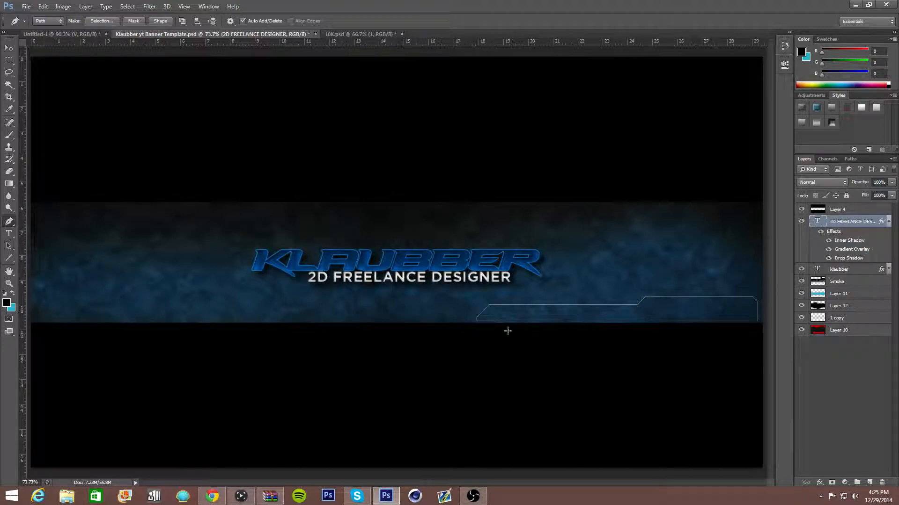
# Turn the stepped path into a selection, fill it with black on a new layer, and deselect.
pyautogui.rightClick(502, 325)
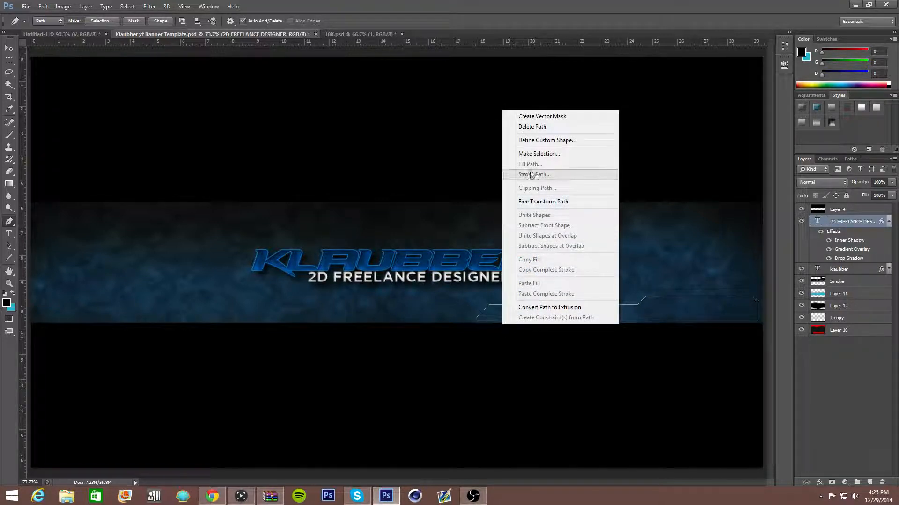
pyautogui.click(530, 158)
pyautogui.press('Return')
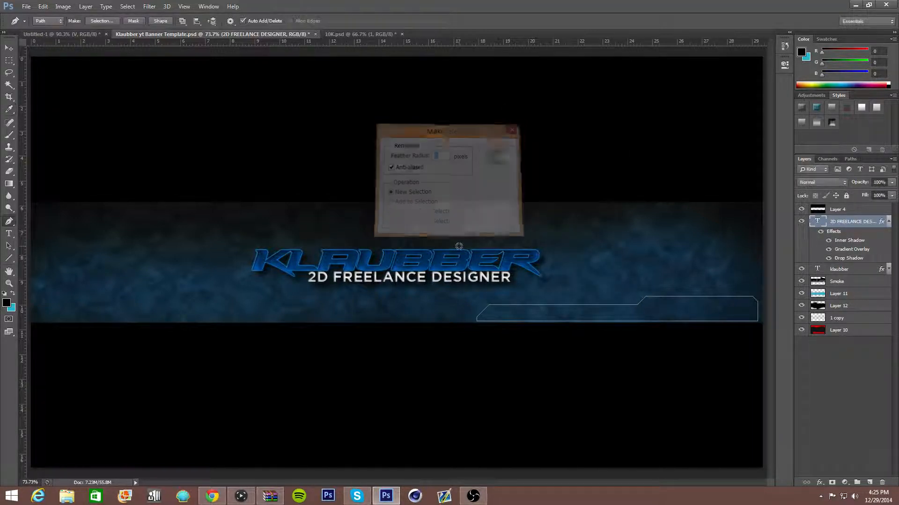
pyautogui.hotkey('ctrl', 'shift', 'n')
pyautogui.press('Return')
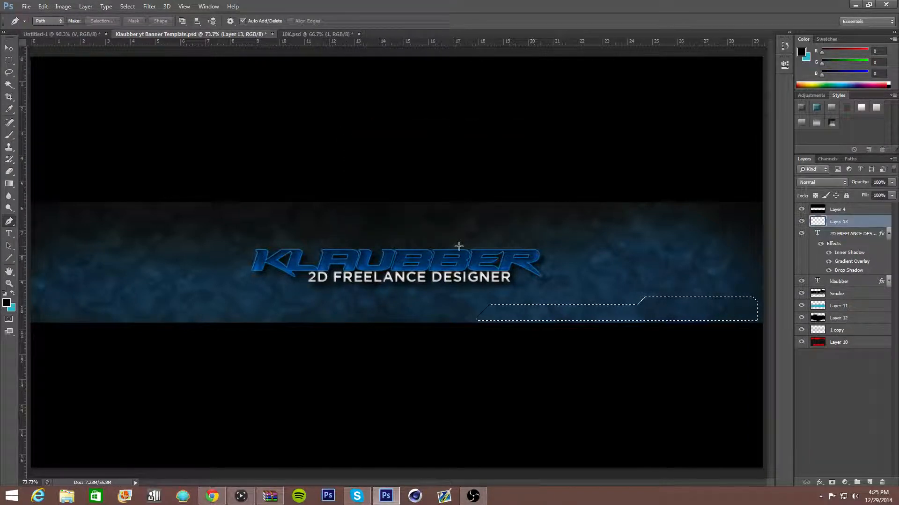
pyautogui.click(7, 139)
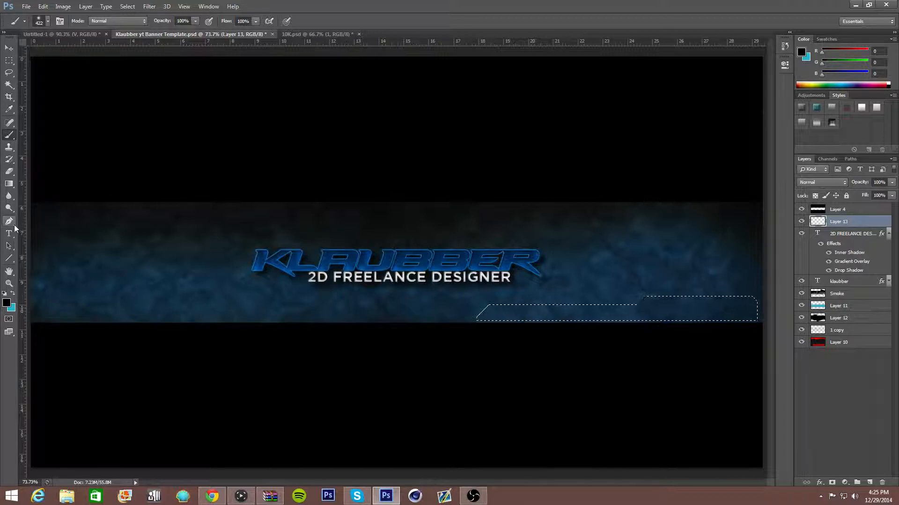
pyautogui.hotkey('alt', 'BackSpace')
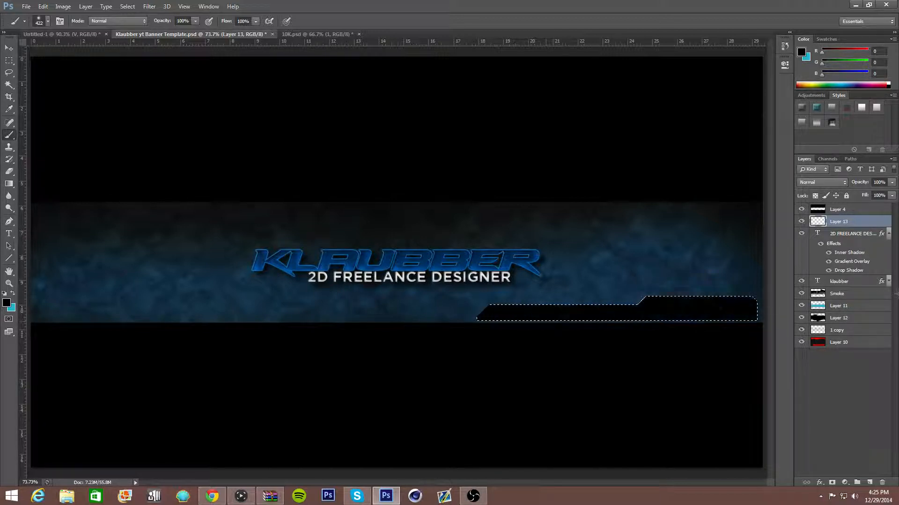
pyautogui.hotkey('ctrl', 'd')
# Set the opacity of the black stepped shape's layer to 50%.
pyautogui.click(884, 183)
pyautogui.write('1')
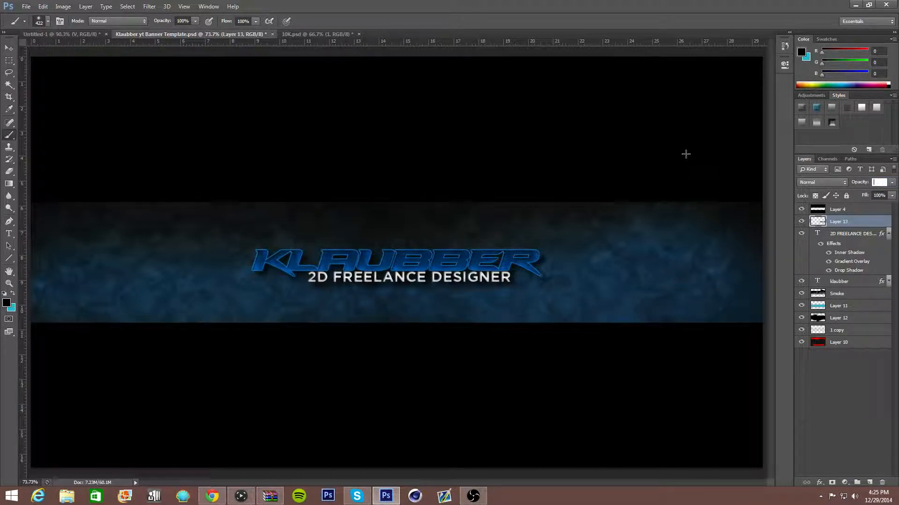
pyautogui.write('50')
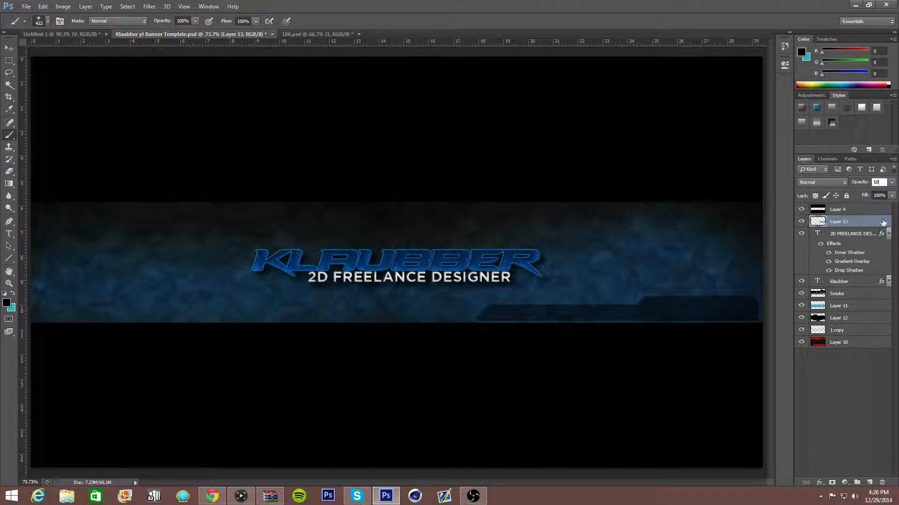
# Add a 3 px outside Stroke to the stepped shape in a medium blue with hue 205.
pyautogui.doubleClick(882, 222)
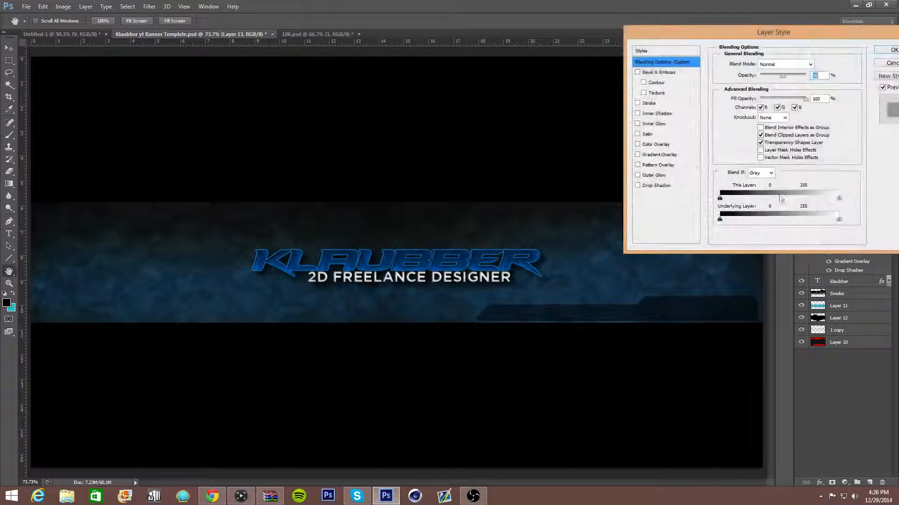
pyautogui.click(647, 103)
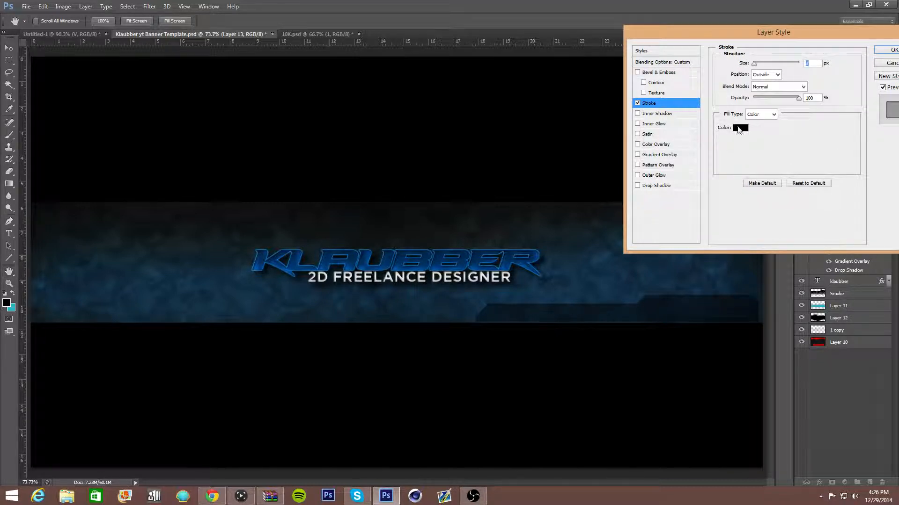
pyautogui.click(739, 128)
pyautogui.moveTo(597, 378); pyautogui.dragTo(598, 373)
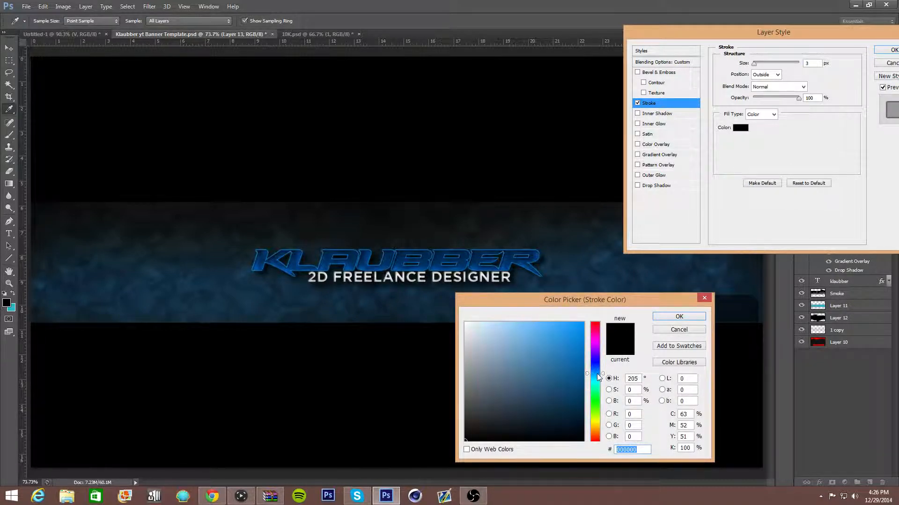
pyautogui.moveTo(573, 305); pyautogui.dragTo(518, 375)
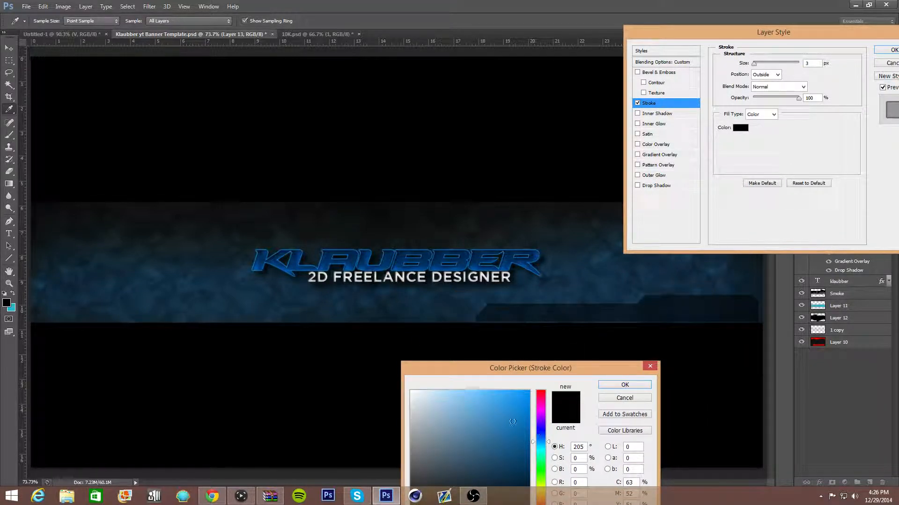
pyautogui.click(529, 391)
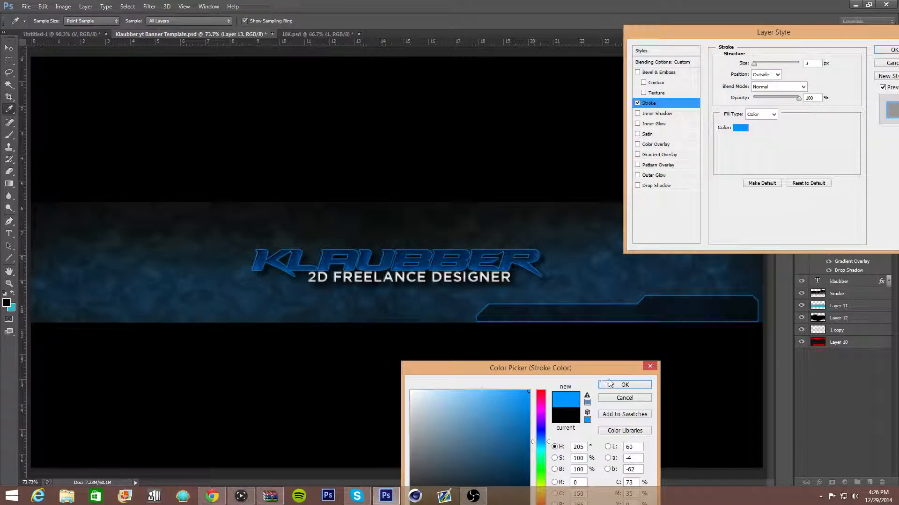
pyautogui.click(527, 407)
pyautogui.moveTo(527, 407); pyautogui.dragTo(527, 417)
pyautogui.click(625, 385)
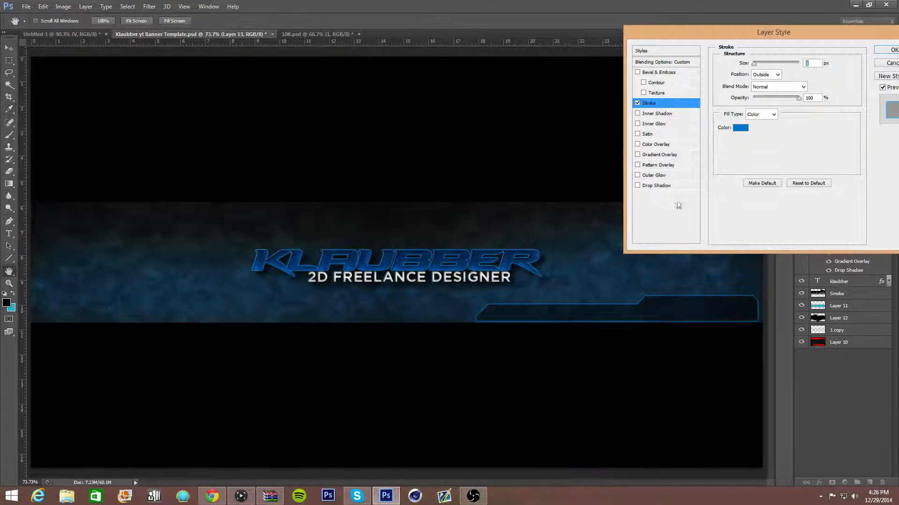
# Add an Inner Shadow to the stepped shape with 7% choke and raise its distance above 7 px.
pyautogui.click(655, 113)
pyautogui.moveTo(815, 105); pyautogui.dragTo(625, 120)
pyautogui.write('7')
pyautogui.press('Tab')
pyautogui.write('7')
pyautogui.press('Tab')
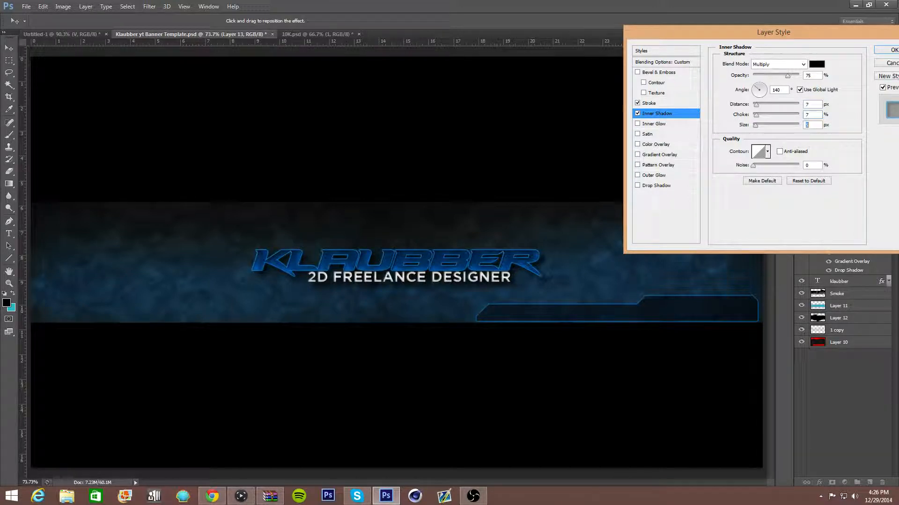
pyautogui.click(809, 104)
pyautogui.scroll(4, 811, 107)
pyautogui.scroll(7, 813, 124)
# Add an Inner Glow to the stepped shape in blue with hue 209, 100% saturation and 96% brightness.
pyautogui.click(646, 124)
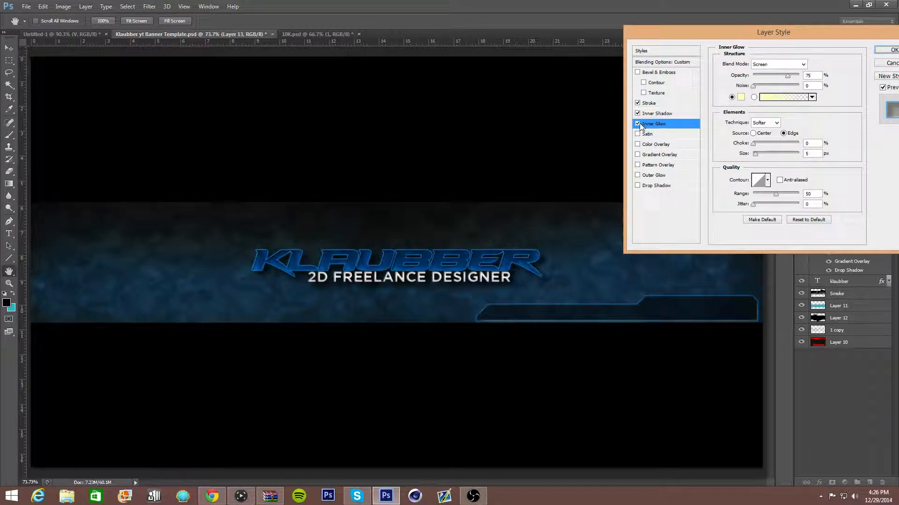
pyautogui.click(741, 98)
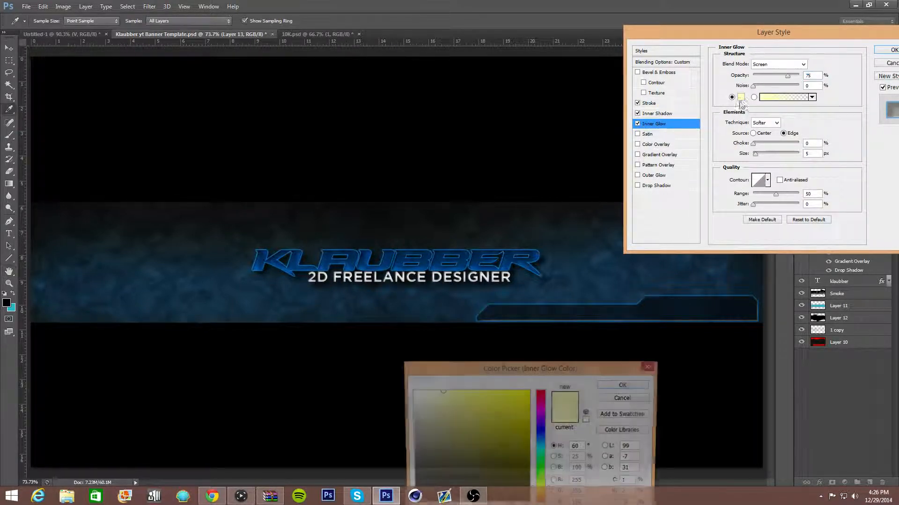
pyautogui.click(540, 441)
pyautogui.click(518, 423)
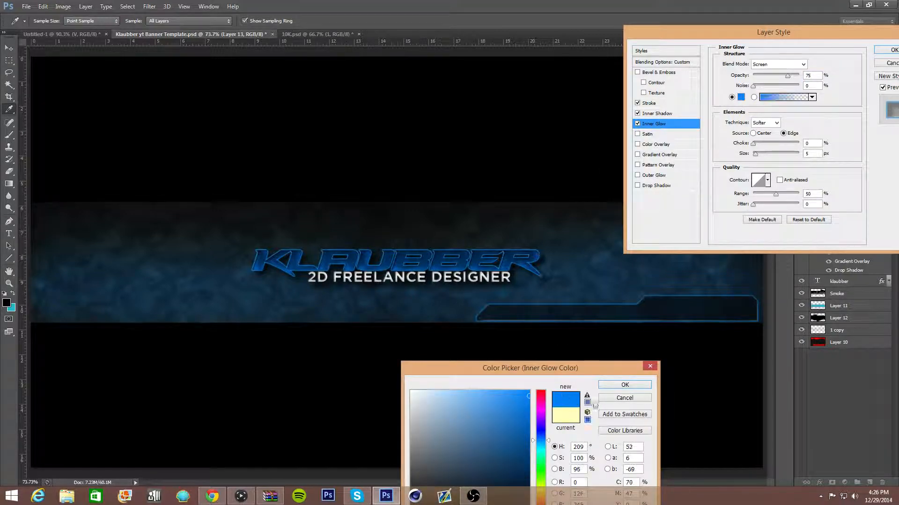
pyautogui.click(625, 385)
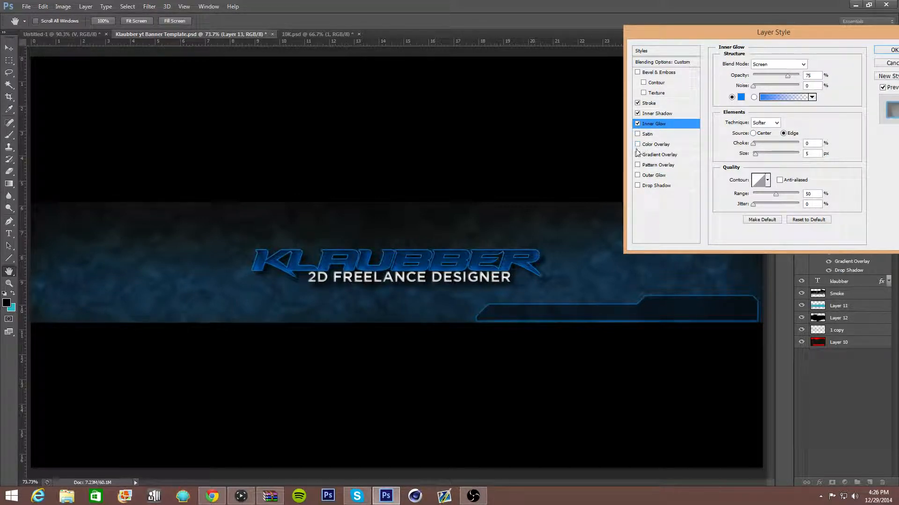
# Try the Gradient Overlay and Pattern Overlay effects on the stepped shape and turn them off.
pyautogui.click(637, 154)
pyautogui.click(637, 155)
pyautogui.click(637, 155)
pyautogui.click(636, 155)
pyautogui.click(636, 165)
pyautogui.click(635, 165)
# Add an Outer Glow to the stepped shape in bright blue with hue 203, 100% saturation and 100% brightness.
pyautogui.click(638, 175)
pyautogui.click(652, 178)
pyautogui.click(740, 97)
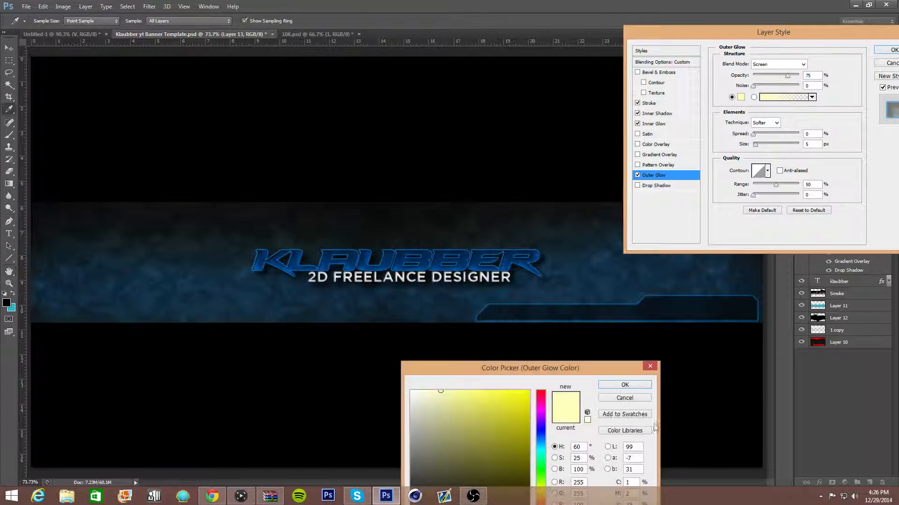
pyautogui.click(541, 447)
pyautogui.moveTo(544, 445)
pyautogui.mouseDown()
pyautogui.moveTo(524, 422)
pyautogui.moveTo(541, 431)
pyautogui.moveTo(533, 390)
pyautogui.mouseUp()
pyautogui.click(543, 443)
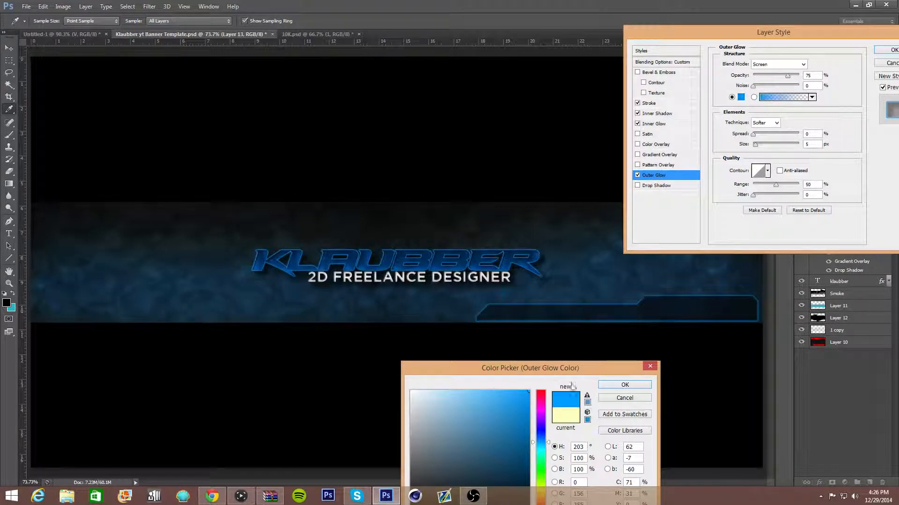
pyautogui.click(625, 386)
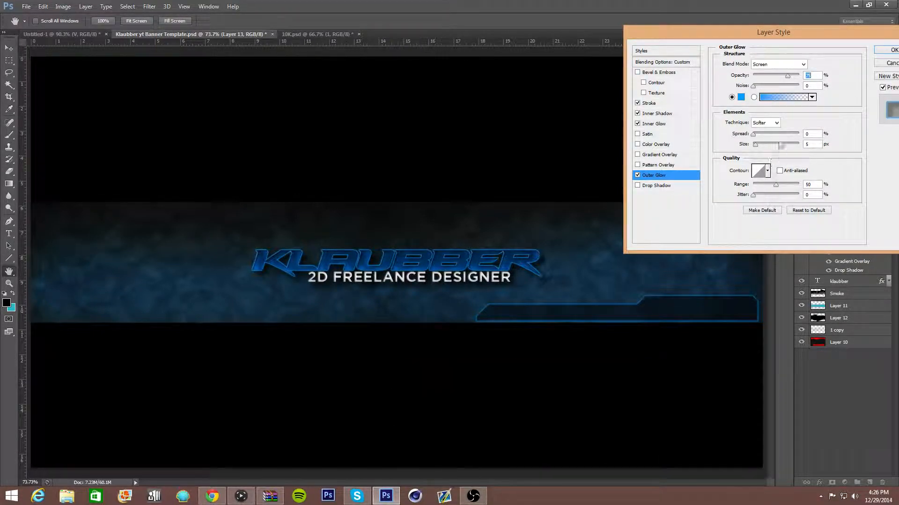
# Set the Outer Glow's spread to 13%, increase its size, and apply the layer style.
pyautogui.click(807, 135)
pyautogui.write('13')
pyautogui.moveTo(810, 135); pyautogui.dragTo(796, 136)
pyautogui.click(807, 143)
pyautogui.scroll(7, 806, 143)
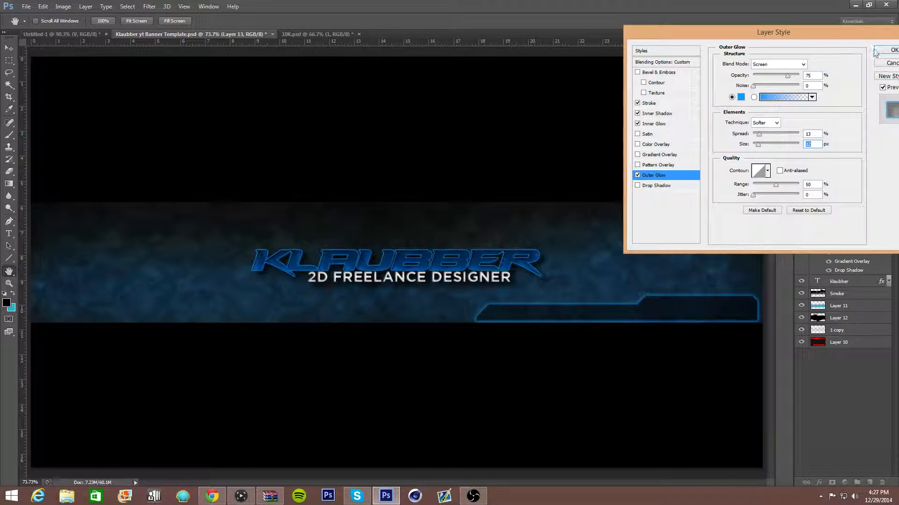
pyautogui.click(880, 50)
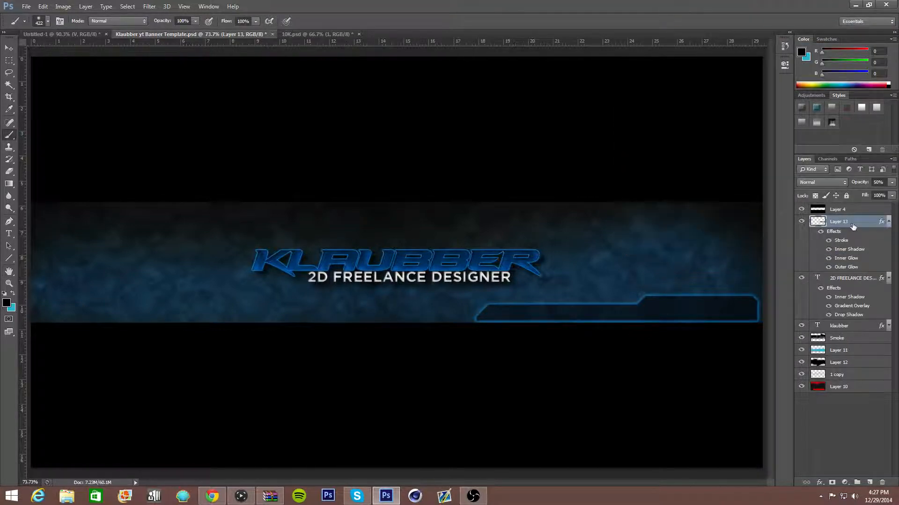
# Copy the layer style of the stepped shape's layer.
pyautogui.rightClick(853, 226)
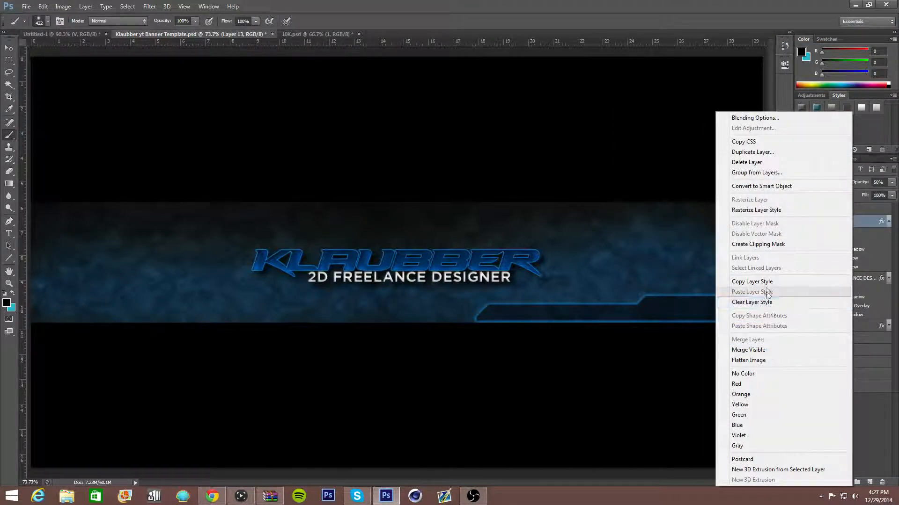
pyautogui.click(766, 282)
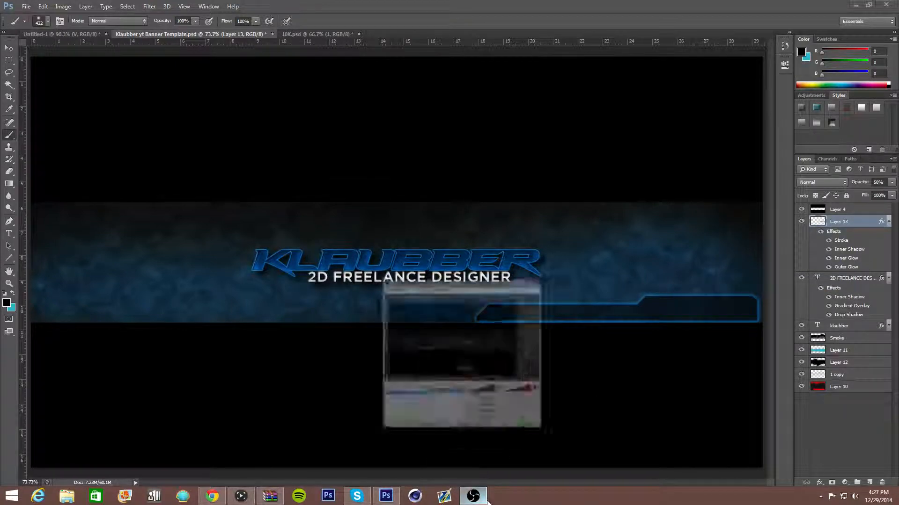
pyautogui.click(472, 496)
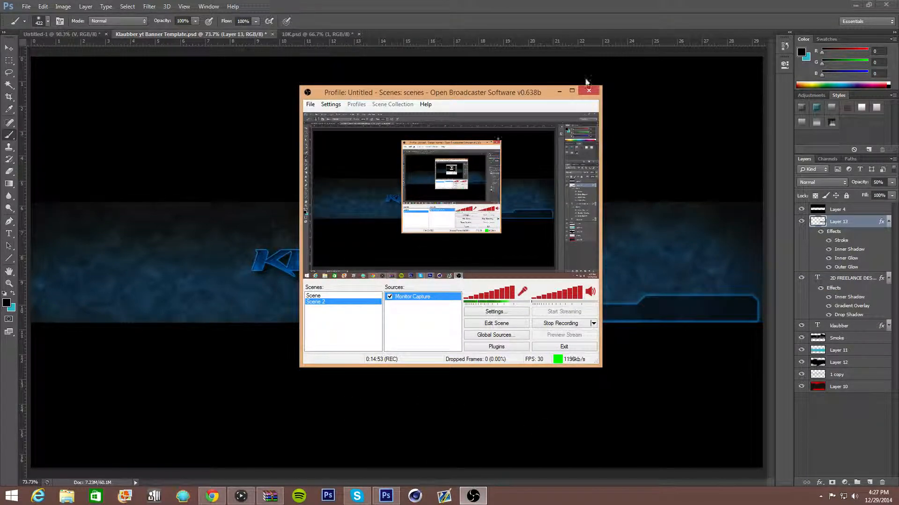
pyautogui.click(560, 90)
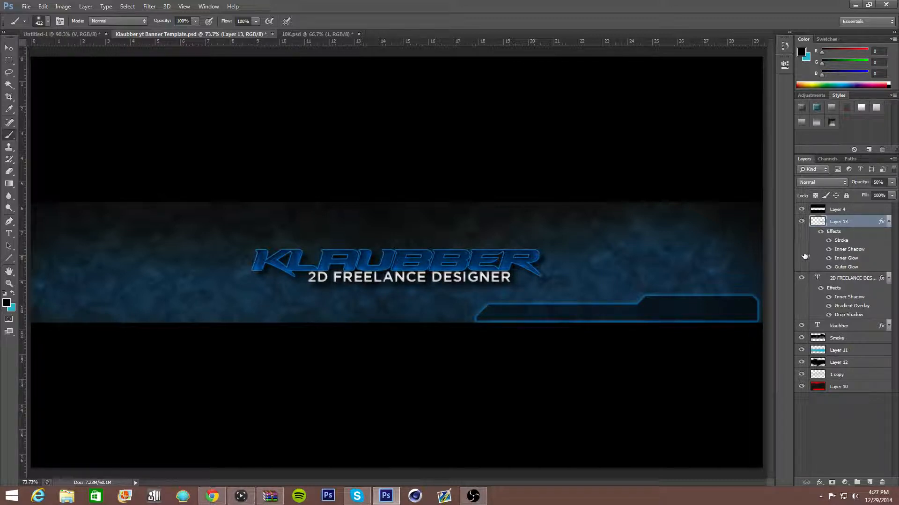
# Duplicate the stepped shape's layer and flip the copy horizontally.
pyautogui.hotkey('ctrl', 'j')
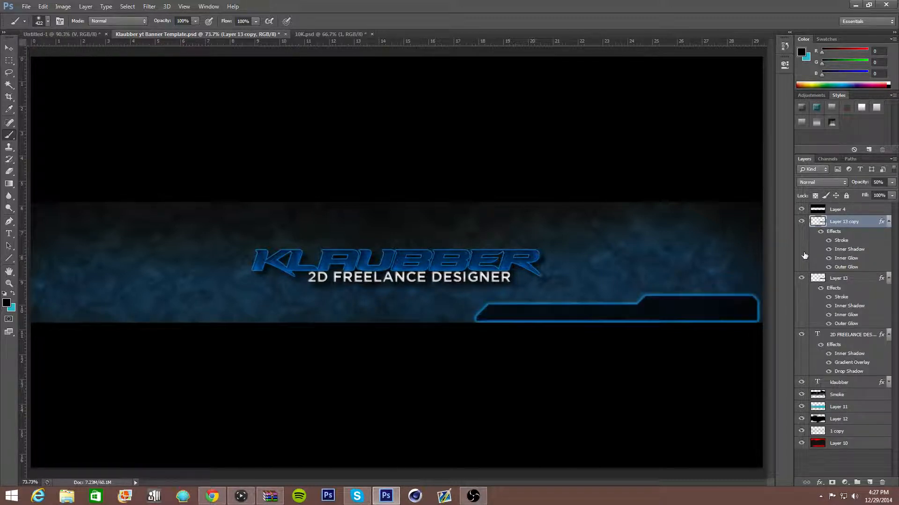
pyautogui.click(43, 7)
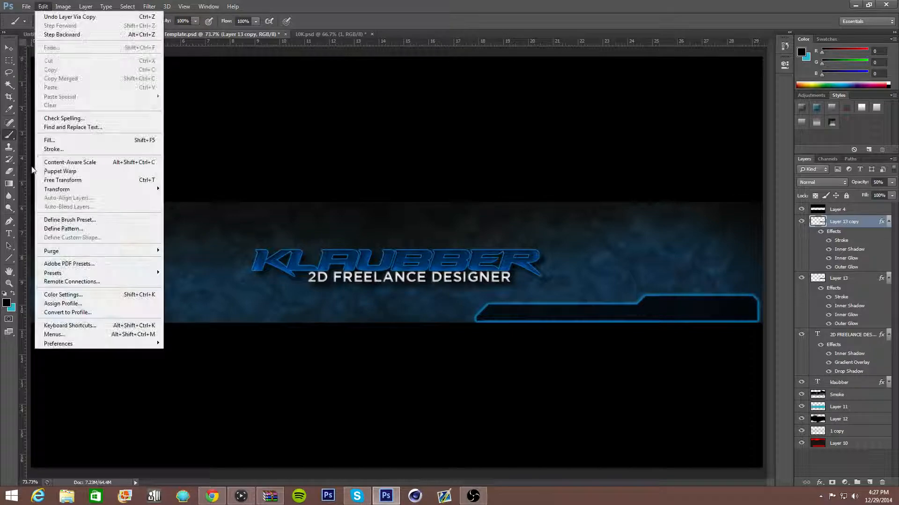
pyautogui.moveTo(101, 189)
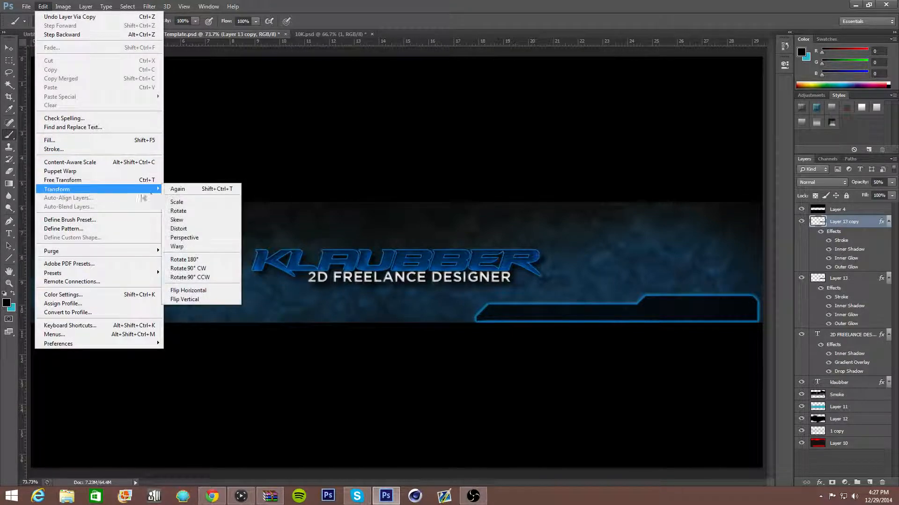
pyautogui.click(188, 291)
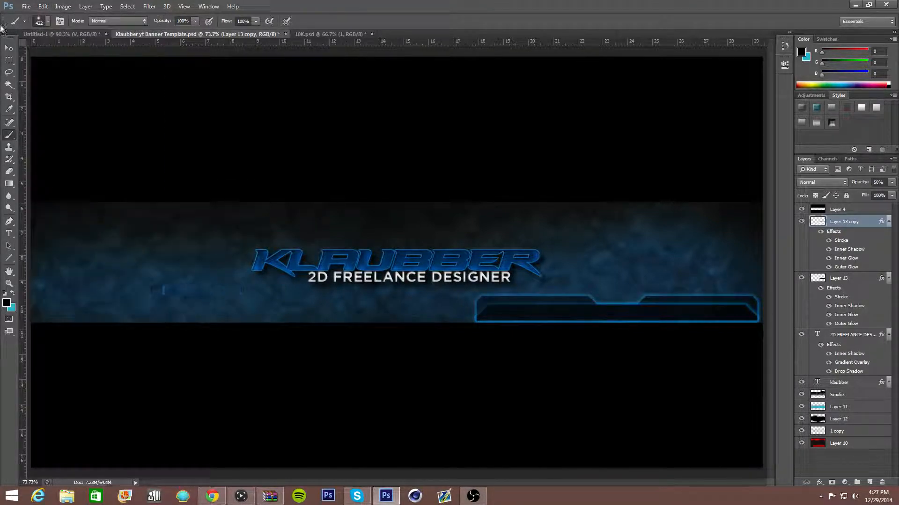
# Move the flipped copy of the stepped shape to the left end of the blue band.
pyautogui.click(6, 49)
pyautogui.moveTo(577, 310)
pyautogui.mouseDown()
pyautogui.moveTo(114, 308)
pyautogui.moveTo(139, 308)
pyautogui.mouseUp()
pyautogui.click(8, 245)
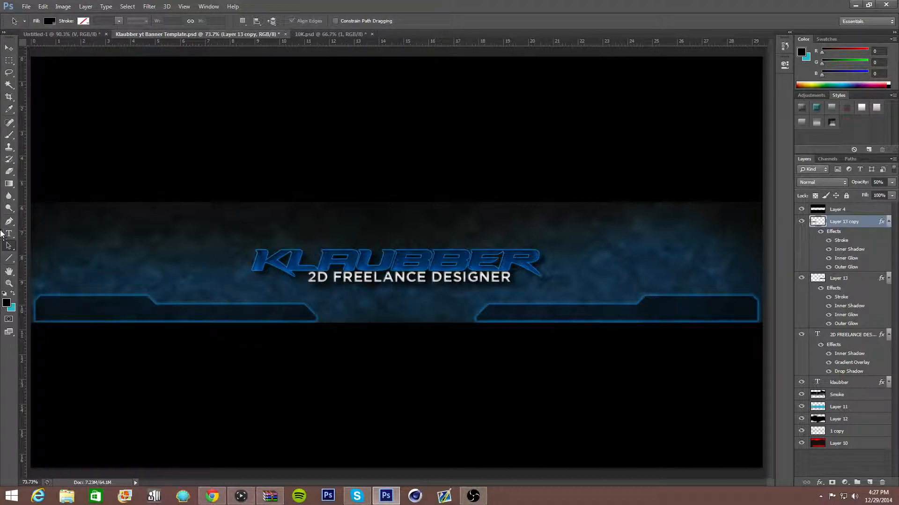
# Add the text "FOLLOW ME ON TWITTER" in Gotham Bold and place it over the left stepped shape.
pyautogui.click(8, 233)
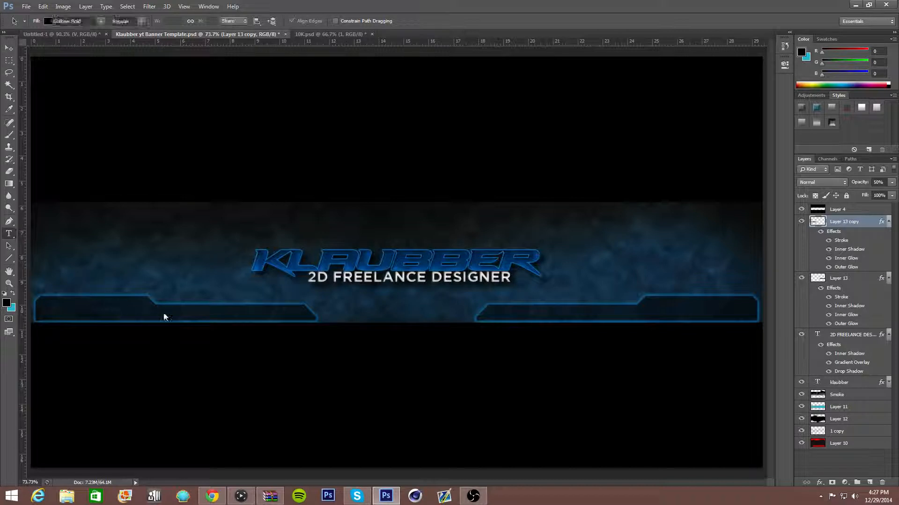
pyautogui.click(170, 314)
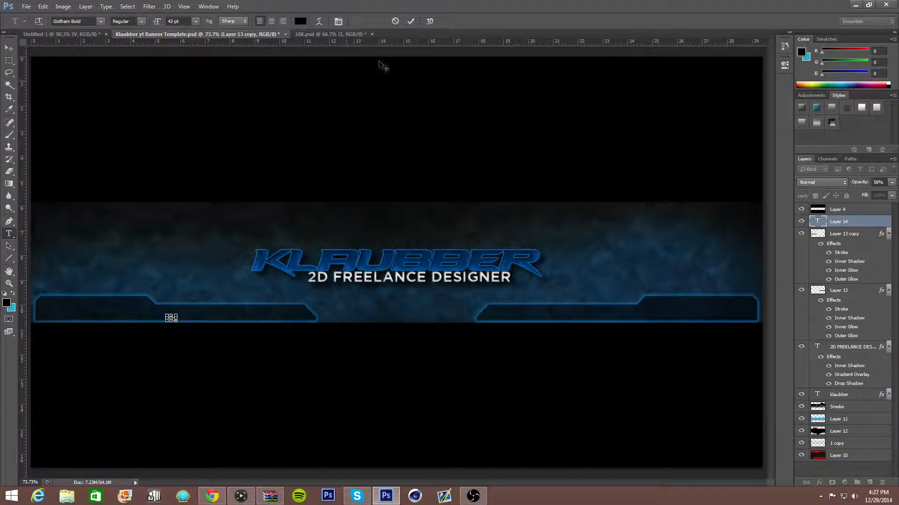
pyautogui.click(396, 22)
pyautogui.click(205, 298)
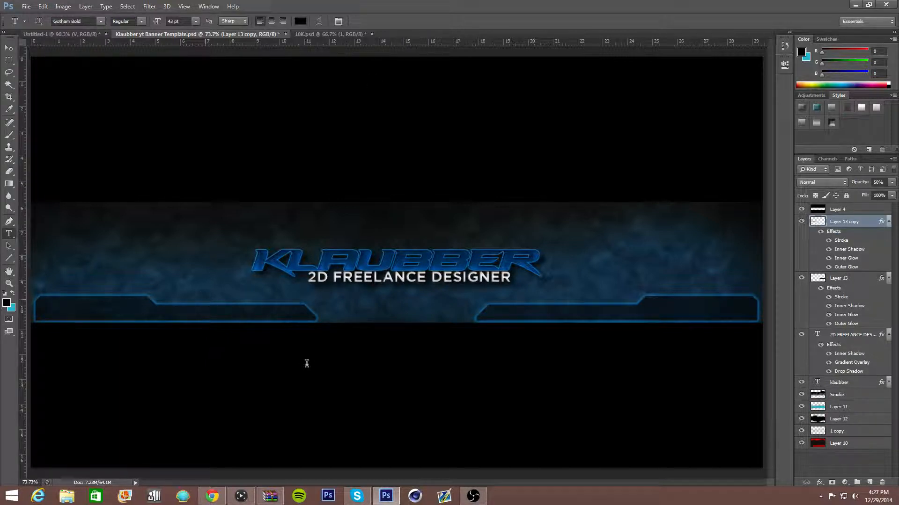
pyautogui.write('FOLLO')
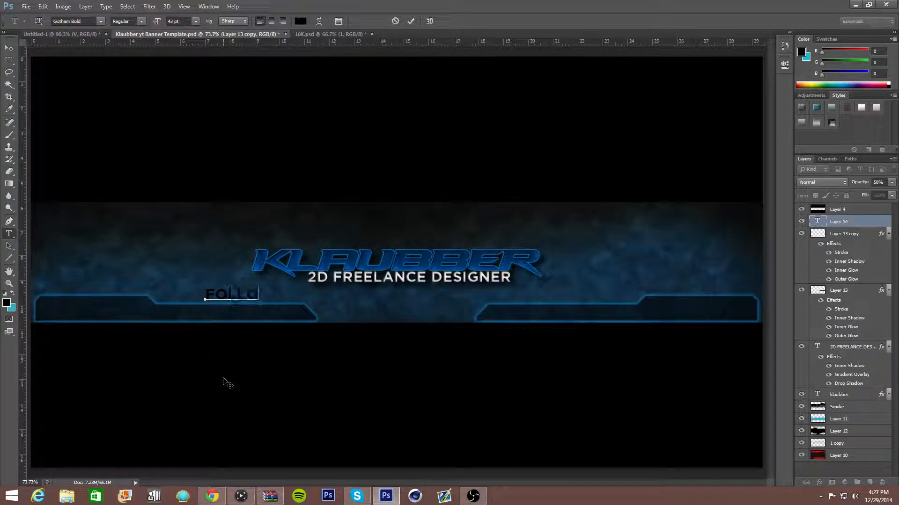
pyautogui.write('W ME ON TWIT')
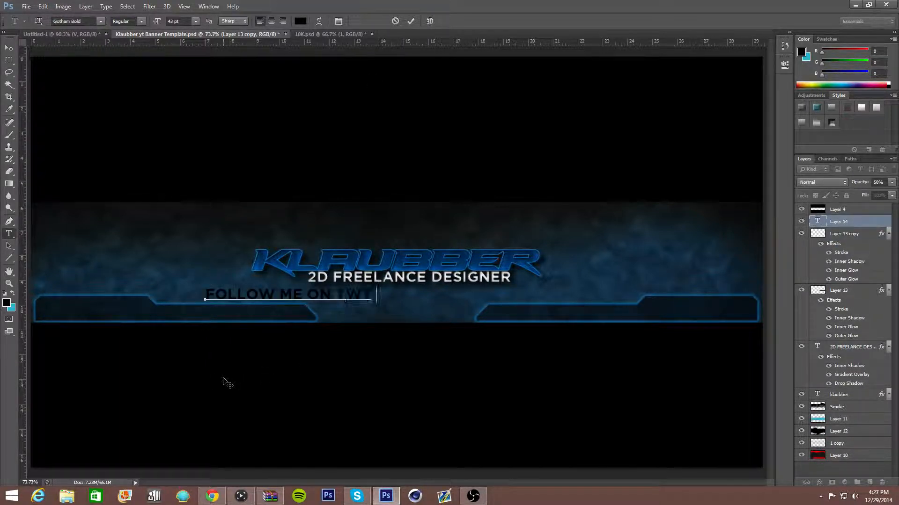
pyautogui.write('ITTER')
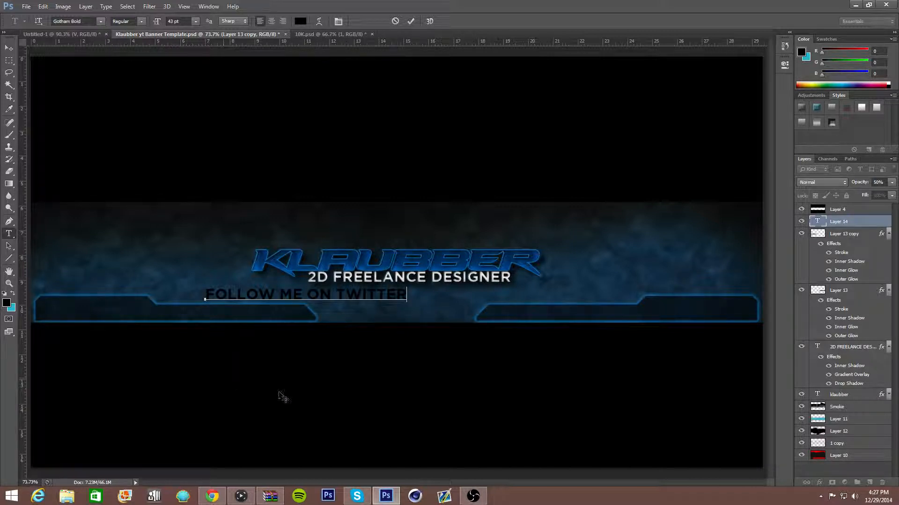
pyautogui.press('Return')
pyautogui.moveTo(244, 420); pyautogui.dragTo(246, 416)
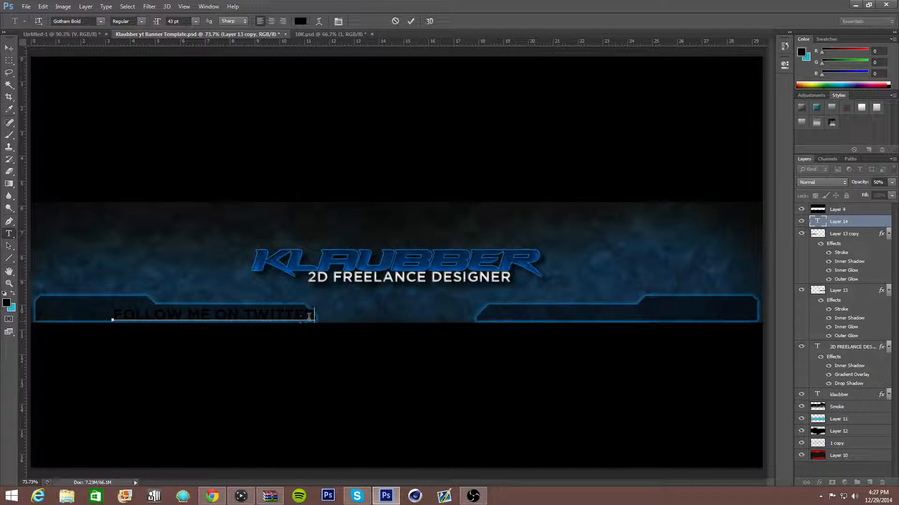
# Reduce the "FOLLOW ME ON TWITTER" text to 30 pt and position it inside the narrow part of the left stepped shape.
pyautogui.moveTo(311, 317); pyautogui.dragTo(34, 250)
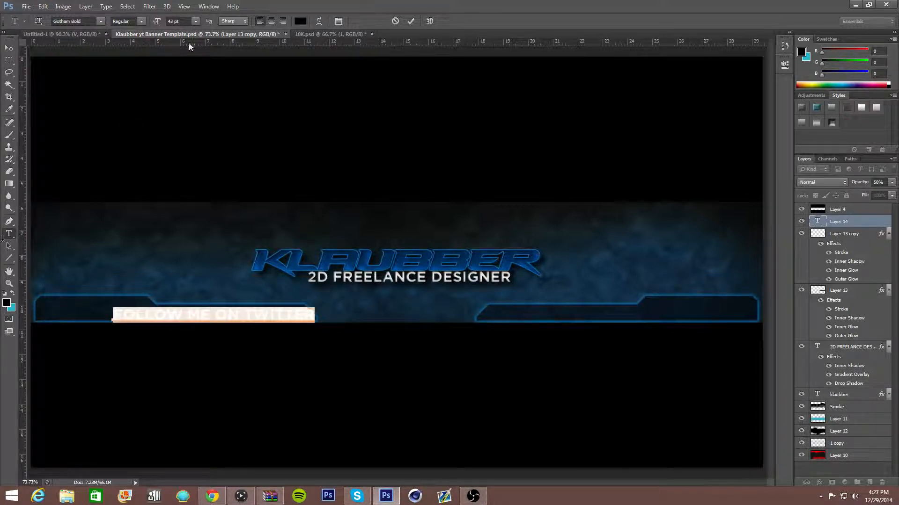
pyautogui.click(173, 21)
pyautogui.scroll(-3, 175, 21)
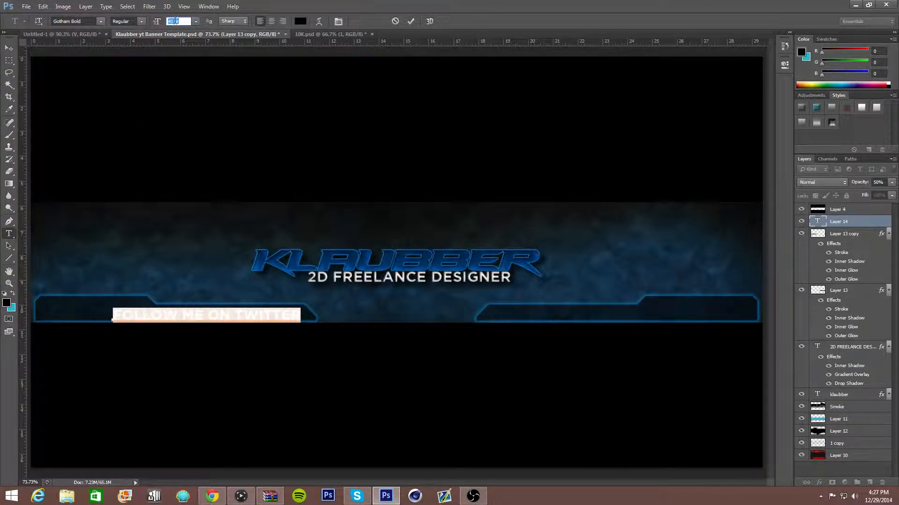
pyautogui.scroll(-5, 173, 22)
pyautogui.moveTo(199, 228); pyautogui.dragTo(232, 232)
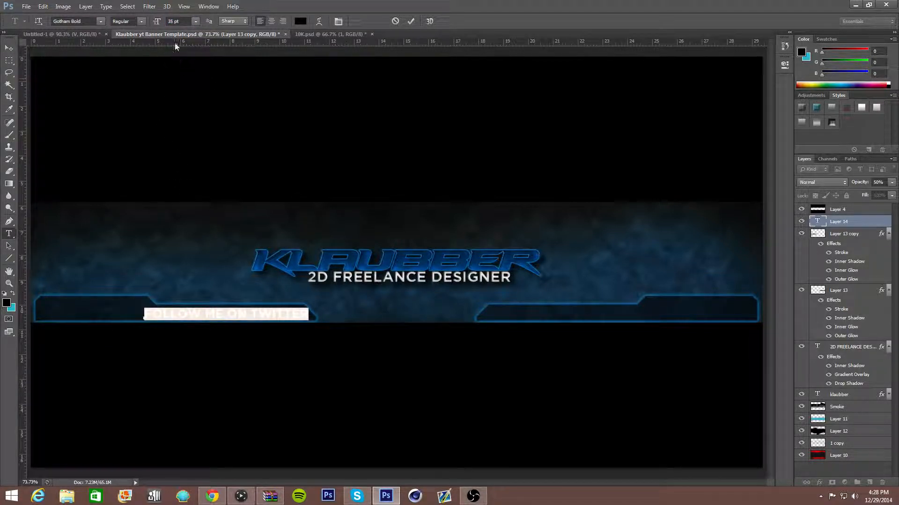
pyautogui.click(177, 21)
pyautogui.press('Down')
pyautogui.press('Down')
pyautogui.press('Down')
pyautogui.press('Down')
pyautogui.press('Down')
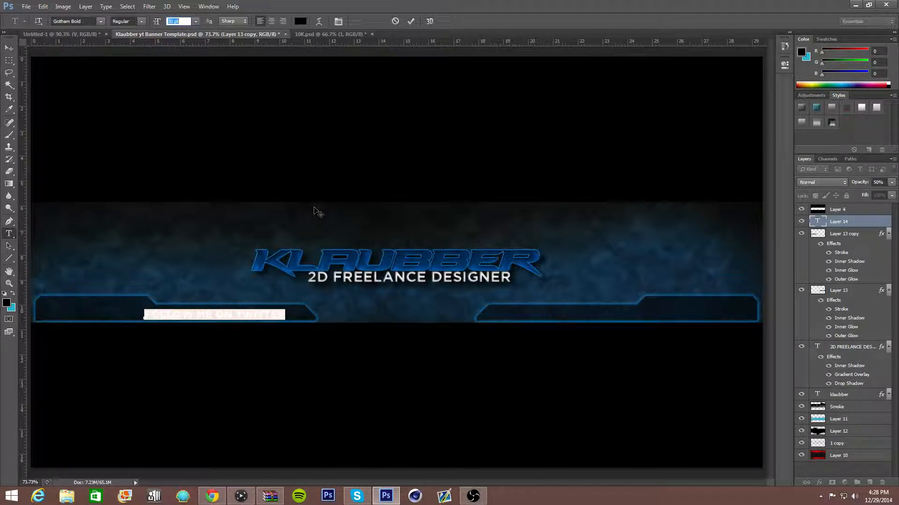
pyautogui.moveTo(265, 356); pyautogui.dragTo(287, 346)
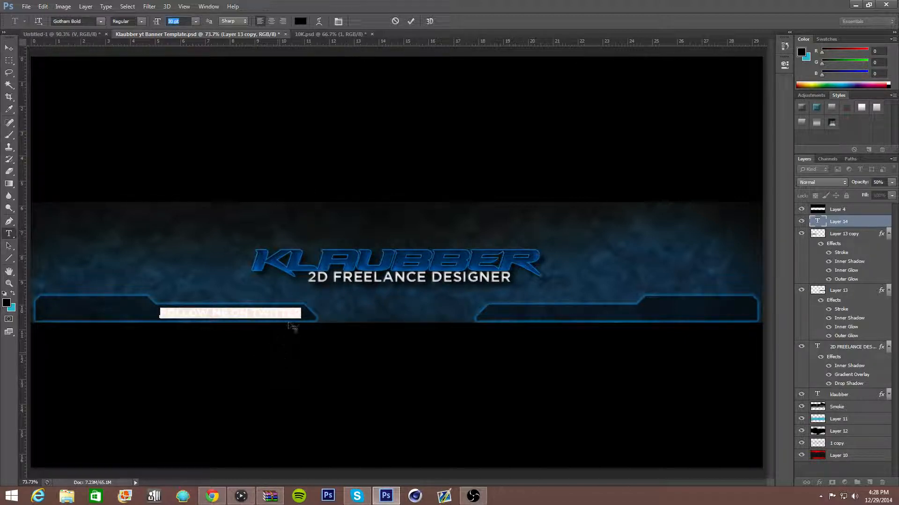
pyautogui.click(410, 21)
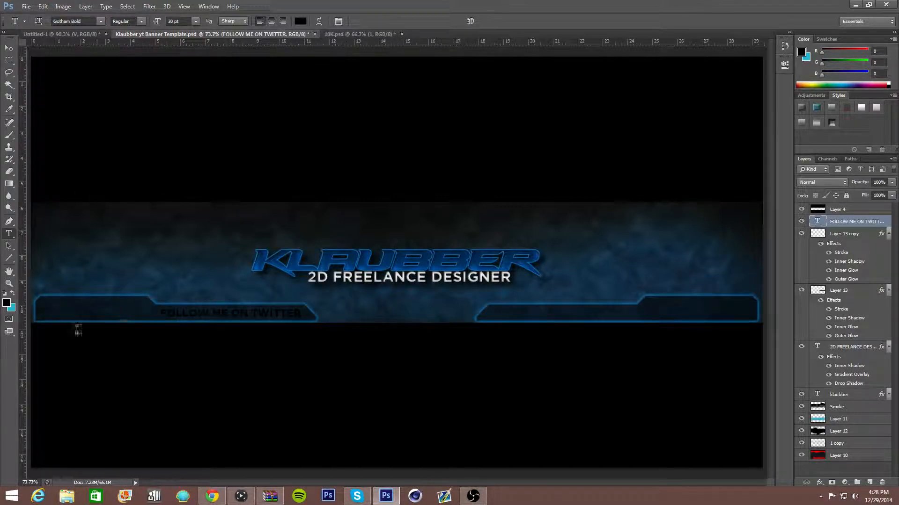
# Create a new layer and stamp a black Twitter bird on it with the 413 px bird brush, fully within the banner band.
pyautogui.hotkey('ctrl', 'shift', 'n')
pyautogui.press('Return')
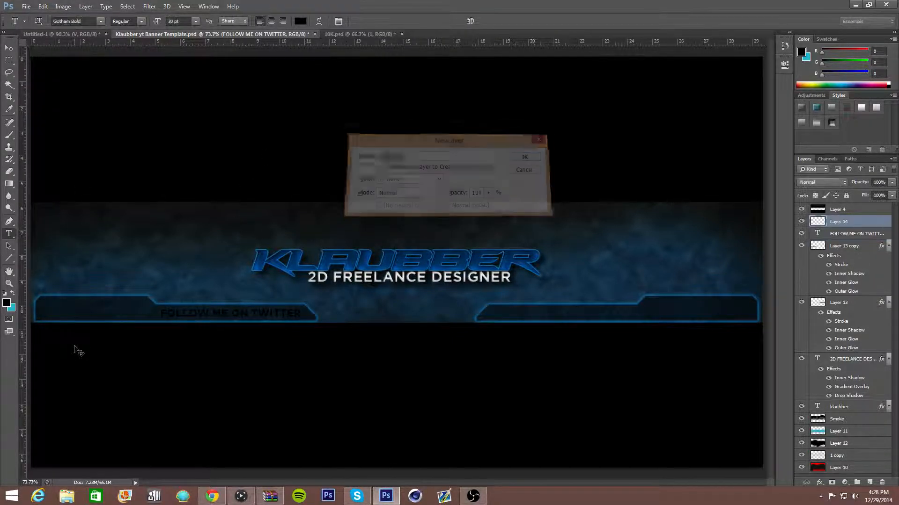
pyautogui.click(4, 136)
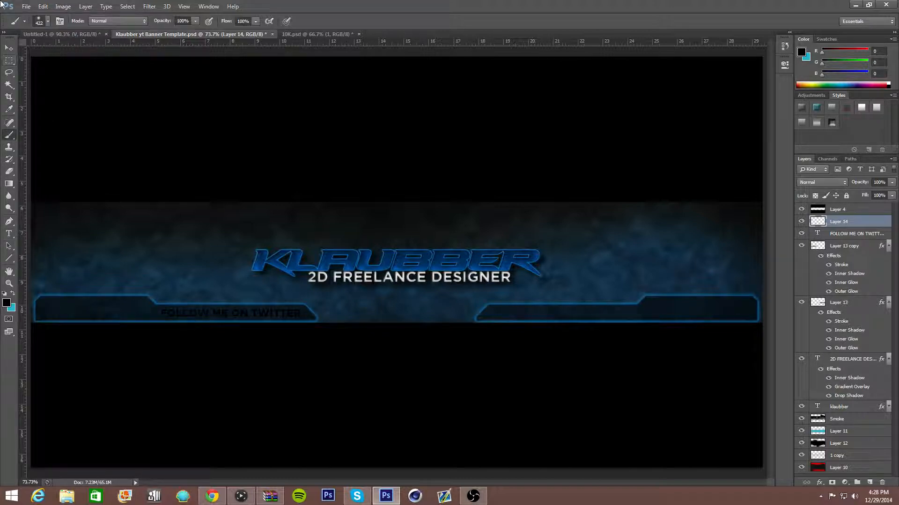
pyautogui.rightClick(70, 144)
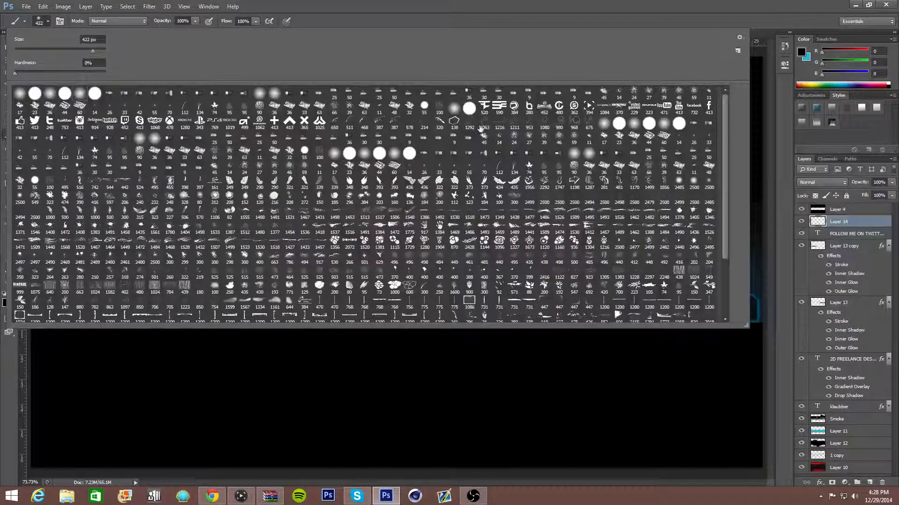
pyautogui.click(35, 123)
pyautogui.click(257, 342)
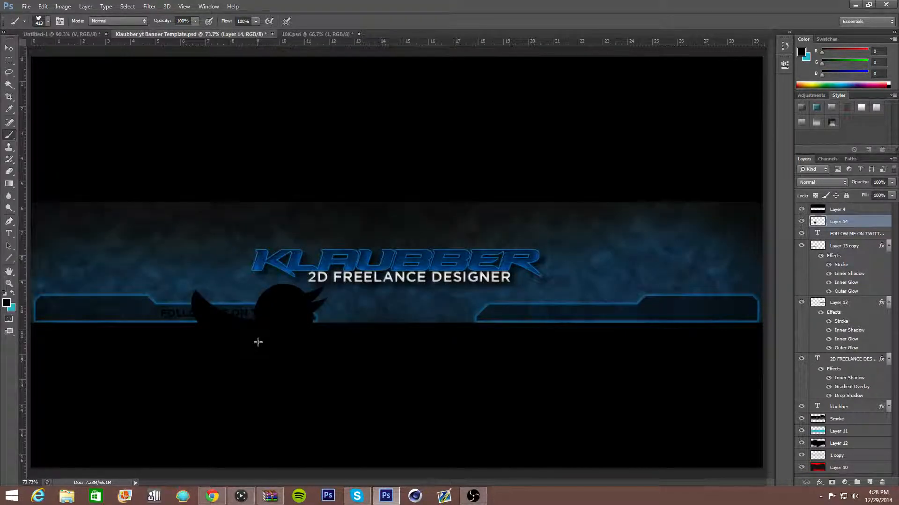
pyautogui.hotkey('ctrl', 'z')
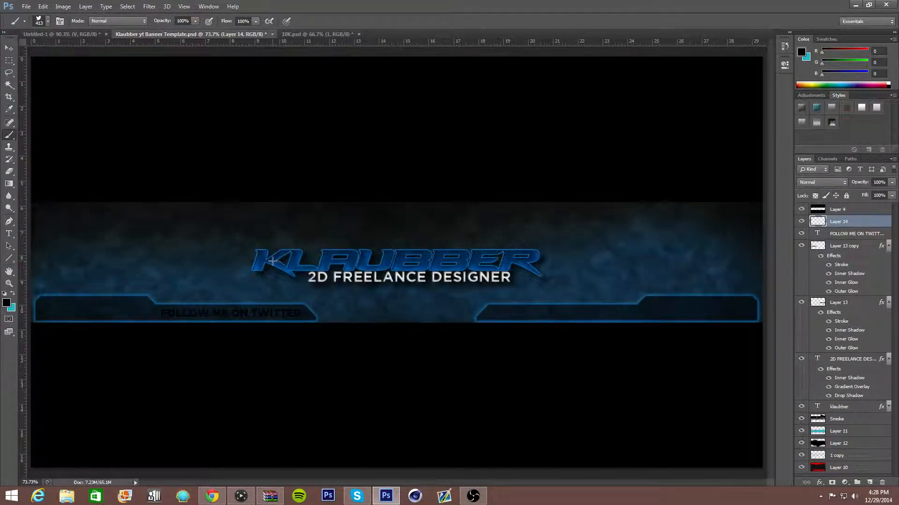
pyautogui.click(273, 260)
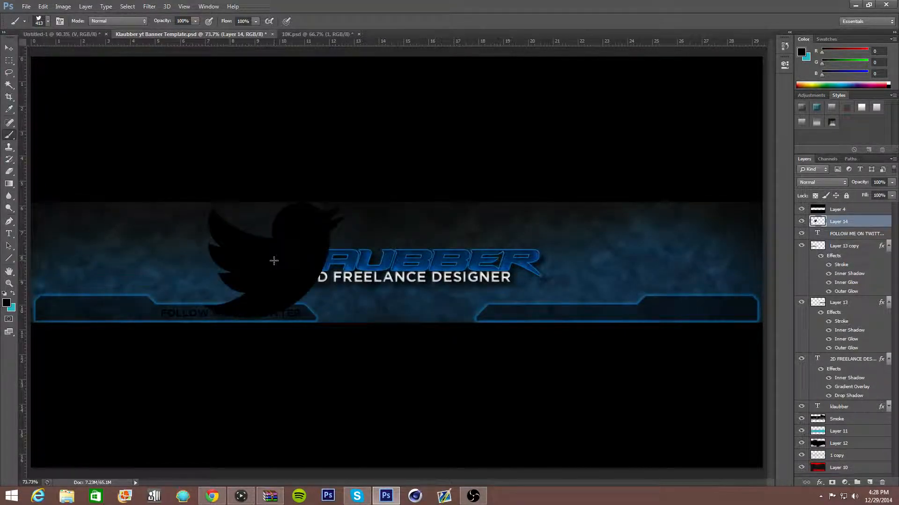
# Scale the Twitter bird down to about 17% and place it inside the raised part of the left stepped shape.
pyautogui.click(9, 48)
pyautogui.moveTo(347, 200); pyautogui.dragTo(113, 303)
pyautogui.click(470, 21)
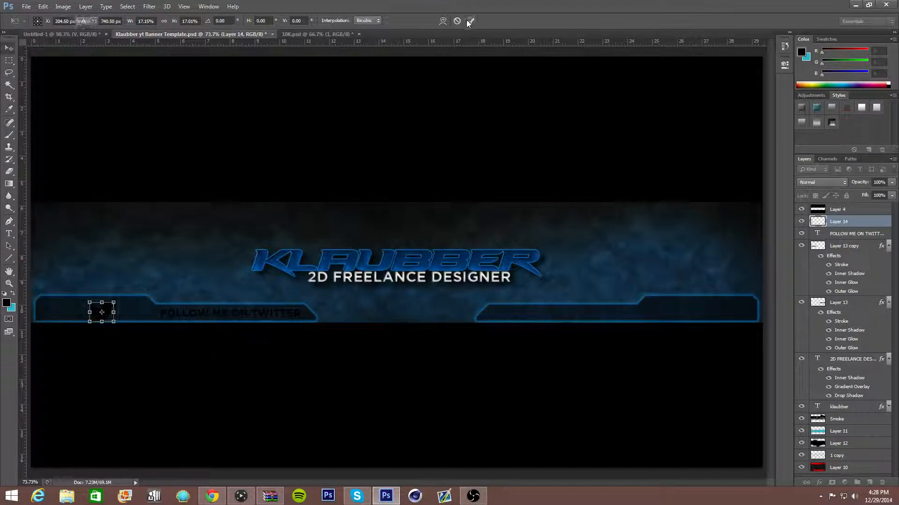
pyautogui.moveTo(175, 252); pyautogui.dragTo(177, 250)
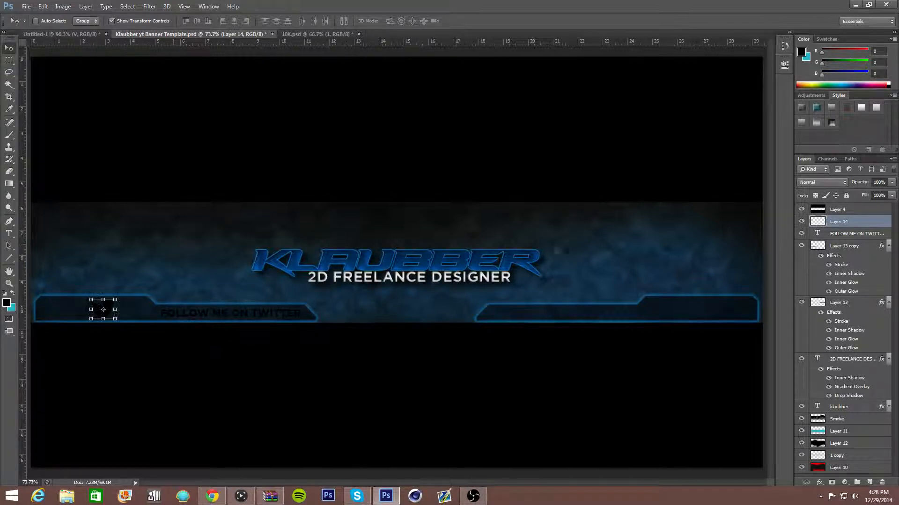
# Copy the layer style of the "2D FREELANCE DESIGNER" text layer.
pyautogui.click(856, 364)
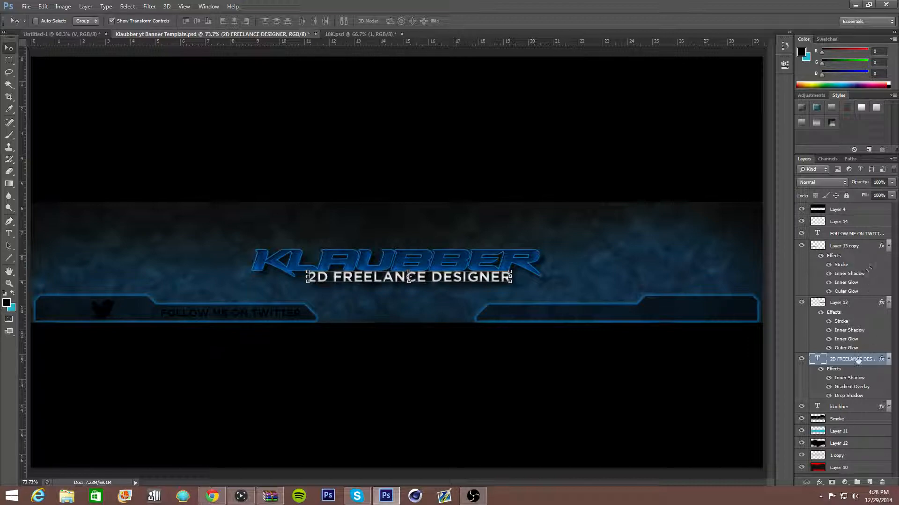
pyautogui.rightClick(866, 361)
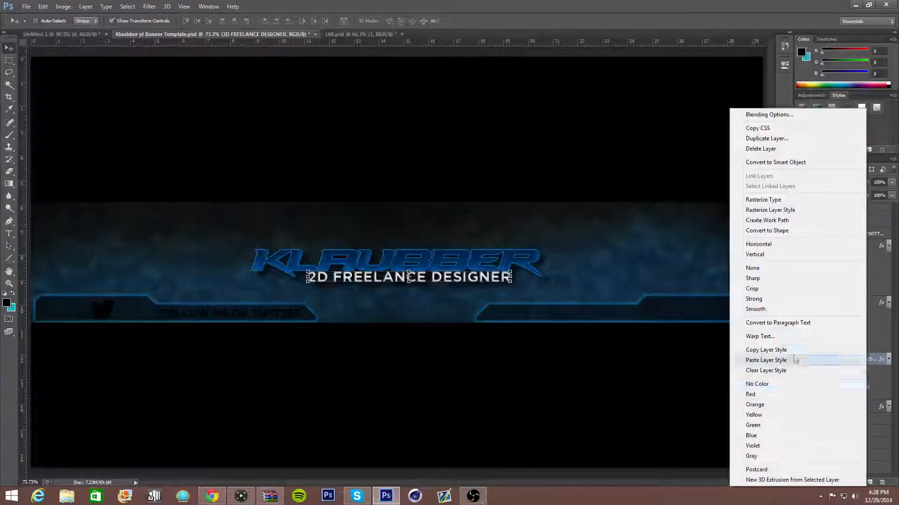
pyautogui.click(749, 351)
# Paste the copied layer style onto the Twitter bird's layer and shift the bird slightly to the right.
pyautogui.click(858, 248)
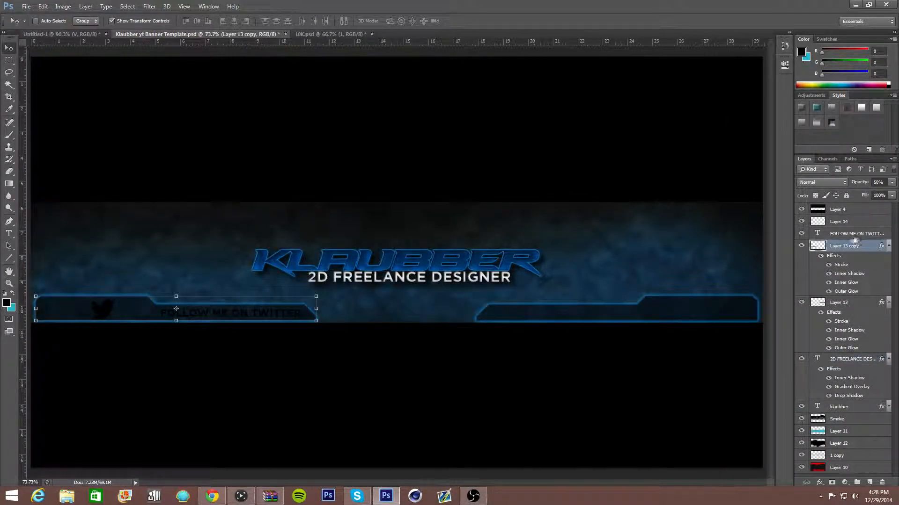
pyautogui.click(854, 236)
pyautogui.click(850, 225)
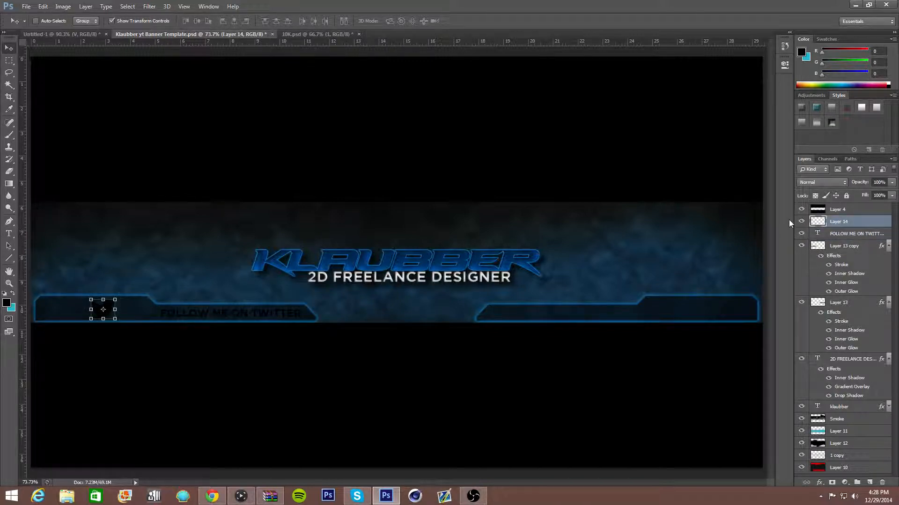
pyautogui.rightClick(877, 222)
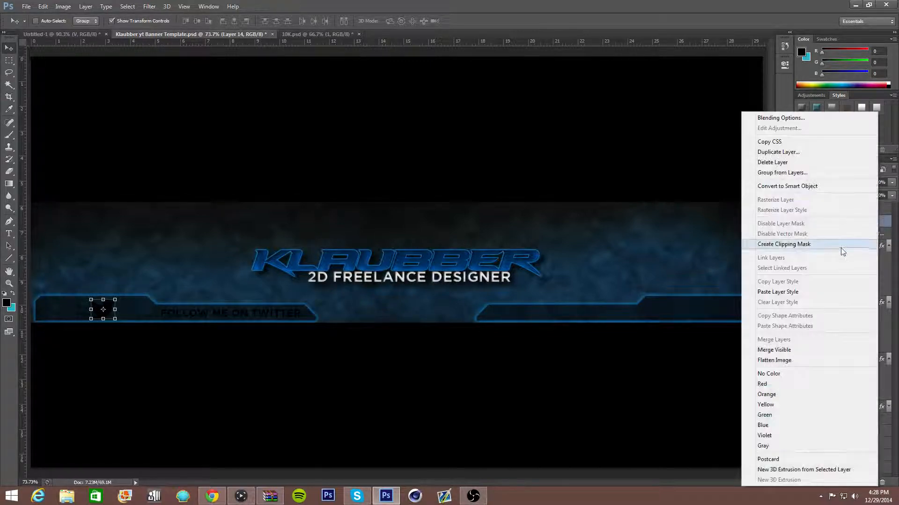
pyautogui.click(777, 292)
pyautogui.moveTo(155, 324); pyautogui.dragTo(156, 323)
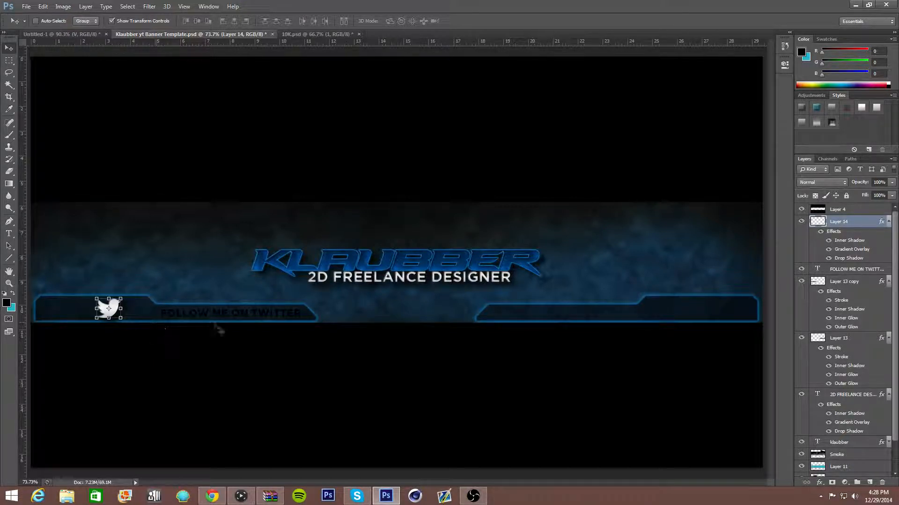
# Set the first colour stop of the Twitter bird's Gradient Overlay to bright blue with 100% saturation and 99% brightness.
pyautogui.doubleClick(865, 222)
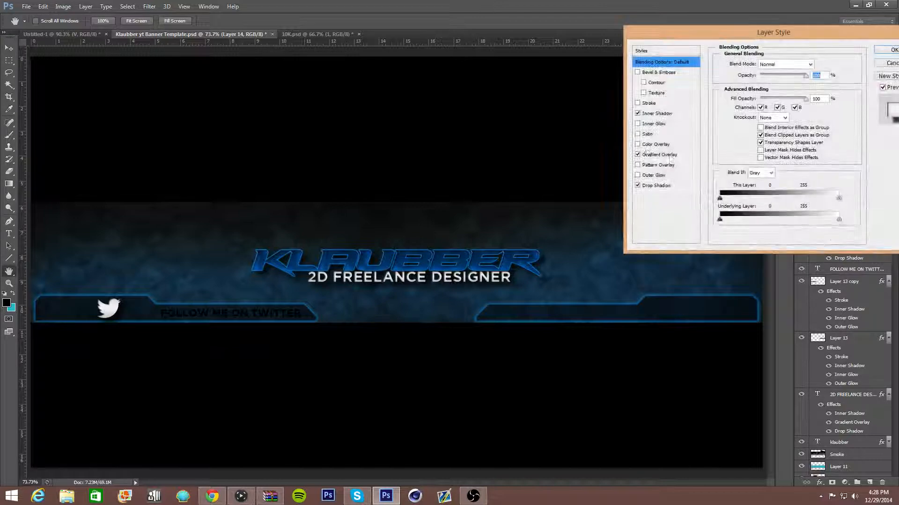
pyautogui.click(660, 154)
pyautogui.click(770, 85)
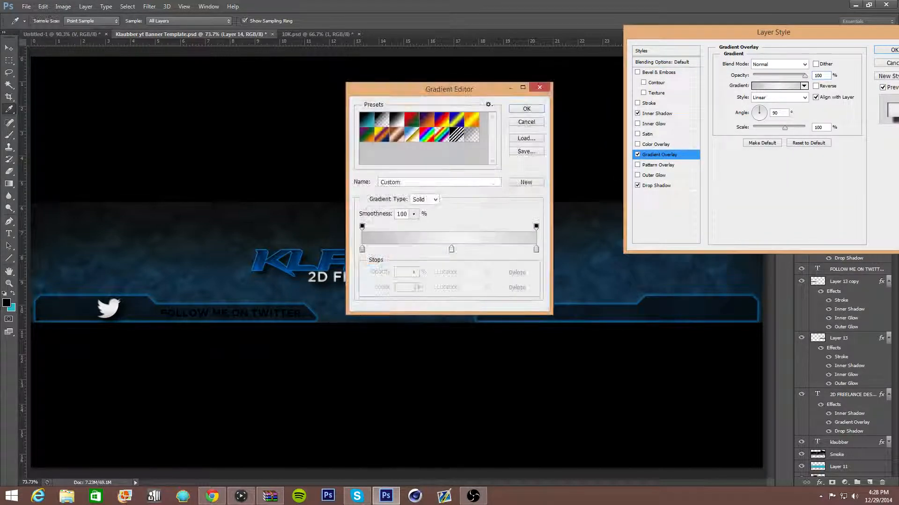
pyautogui.doubleClick(362, 249)
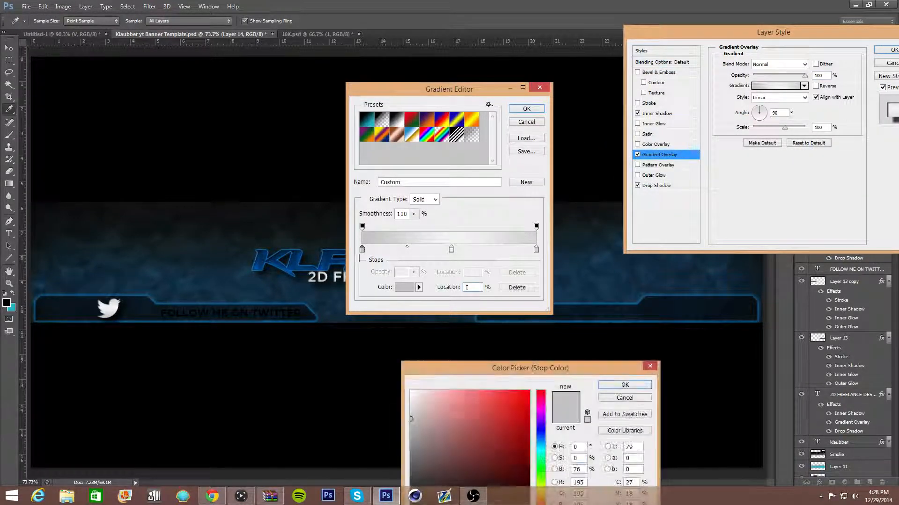
pyautogui.click(542, 444)
pyautogui.click(527, 391)
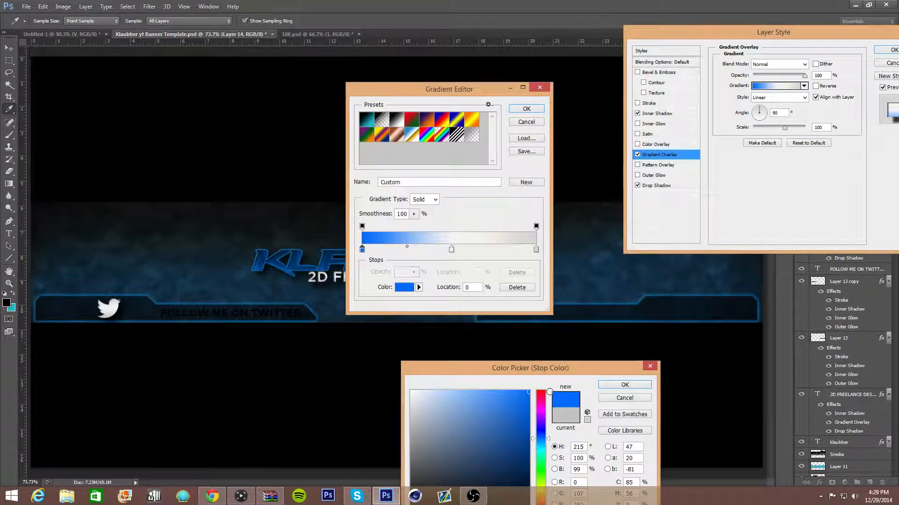
pyautogui.moveTo(542, 396); pyautogui.dragTo(541, 362)
pyautogui.click(540, 443)
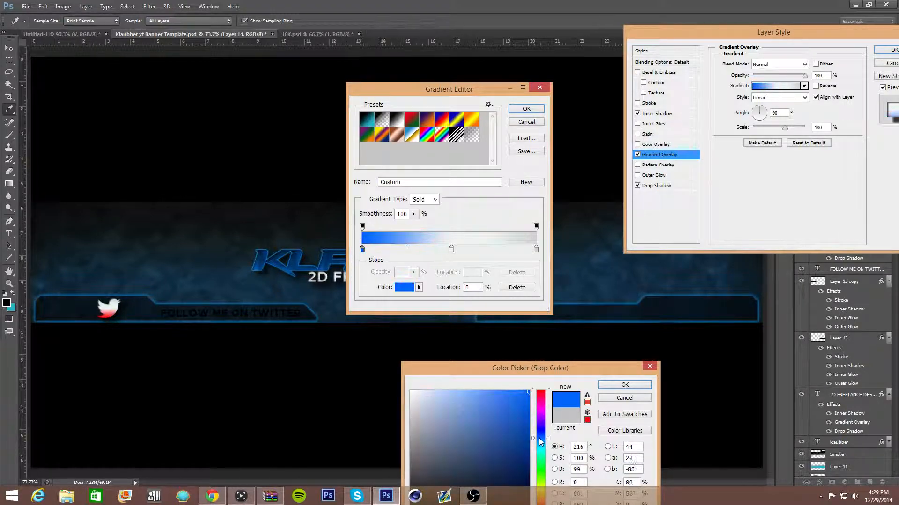
pyautogui.click(624, 385)
# Set the middle colour stop of the bird's gradient to bright blue with hue 220, 100% saturation and 100% brightness.
pyautogui.doubleClick(451, 250)
pyautogui.click(541, 441)
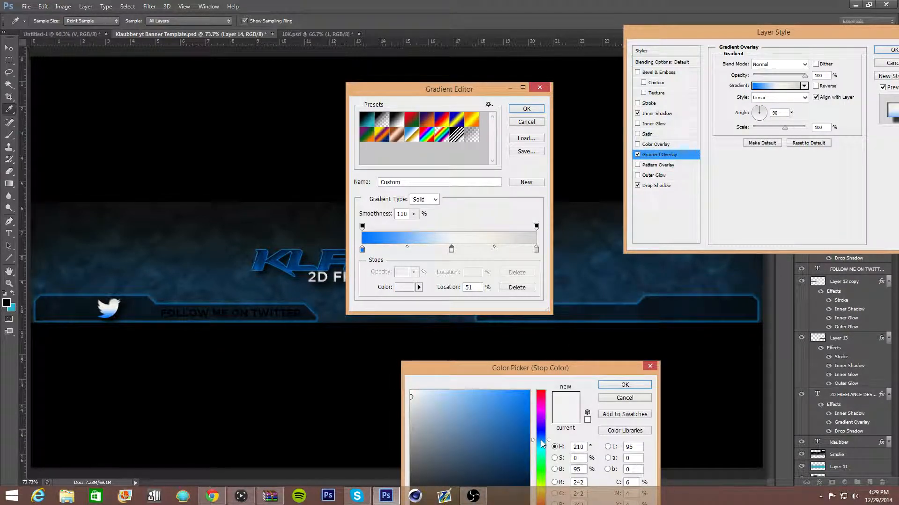
pyautogui.moveTo(529, 399); pyautogui.dragTo(544, 390)
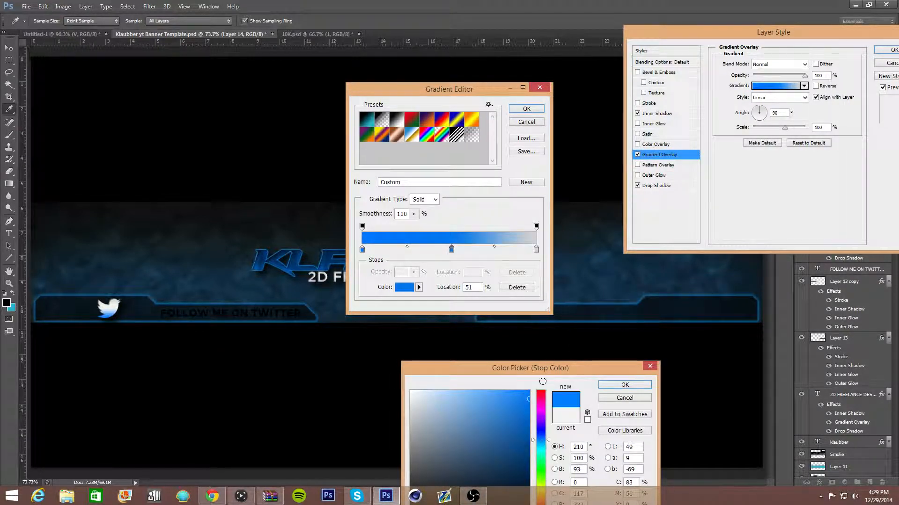
pyautogui.click(541, 435)
pyautogui.moveTo(541, 438); pyautogui.dragTo(541, 439)
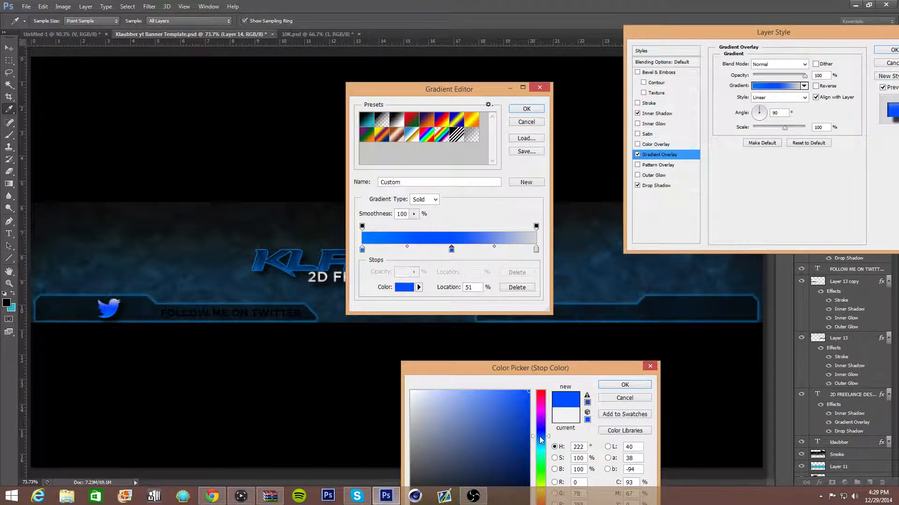
pyautogui.click(624, 384)
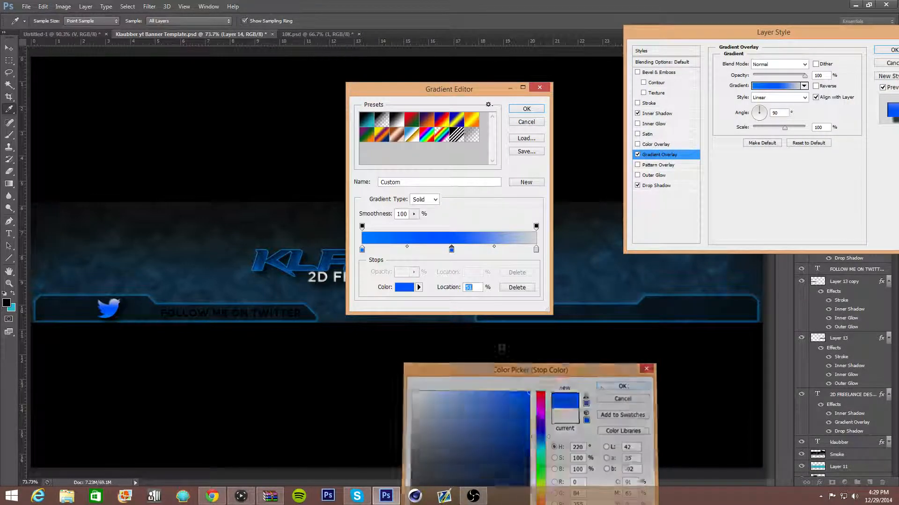
# Set the last gradient stop to lighter blue with hue 208, 100% saturation and 100% brightness, and accept the gradient.
pyautogui.doubleClick(536, 250)
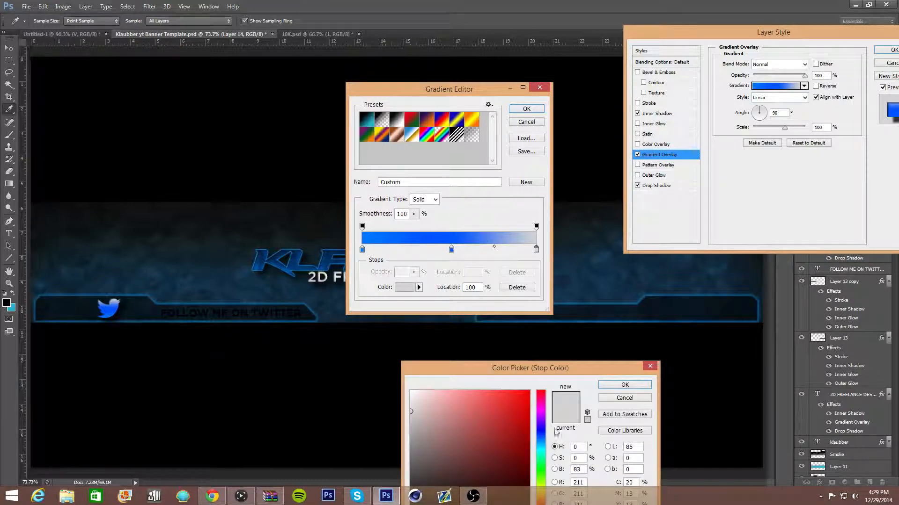
pyautogui.click(543, 442)
pyautogui.moveTo(524, 412); pyautogui.dragTo(549, 385)
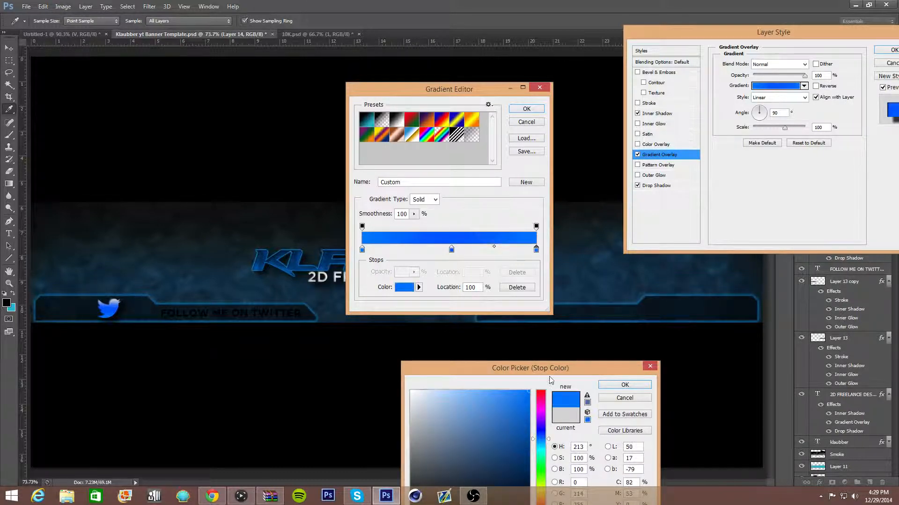
pyautogui.moveTo(540, 438); pyautogui.dragTo(541, 443)
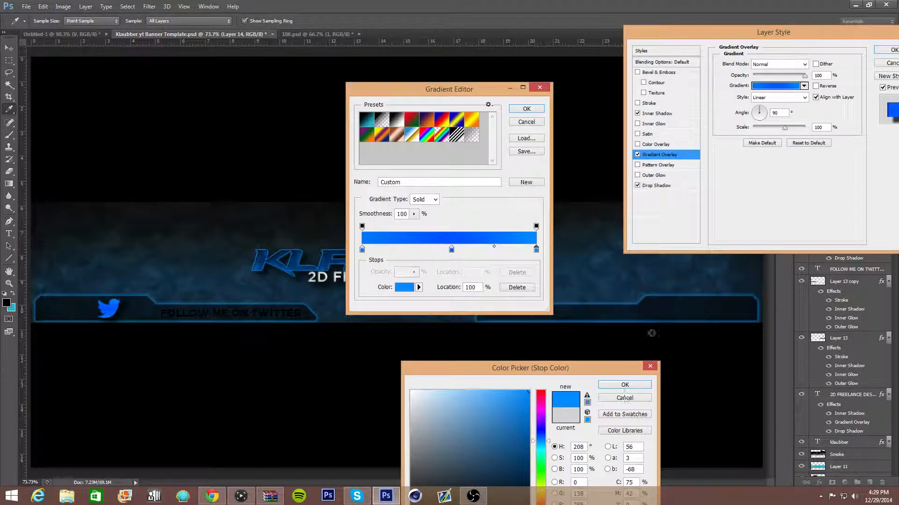
pyautogui.click(611, 385)
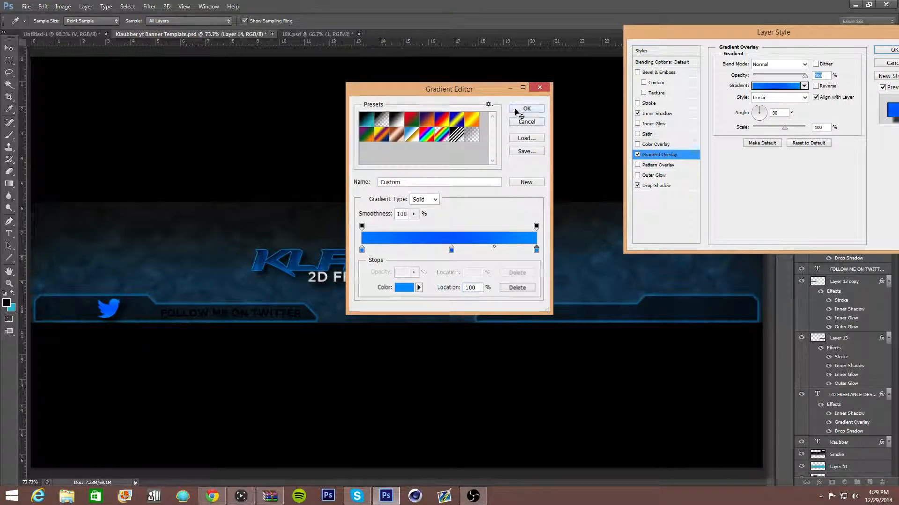
pyautogui.click(526, 109)
# Try an Inner Shadow on the Twitter bird with distance 7 px, choke 5% and size 5 px.
pyautogui.click(654, 114)
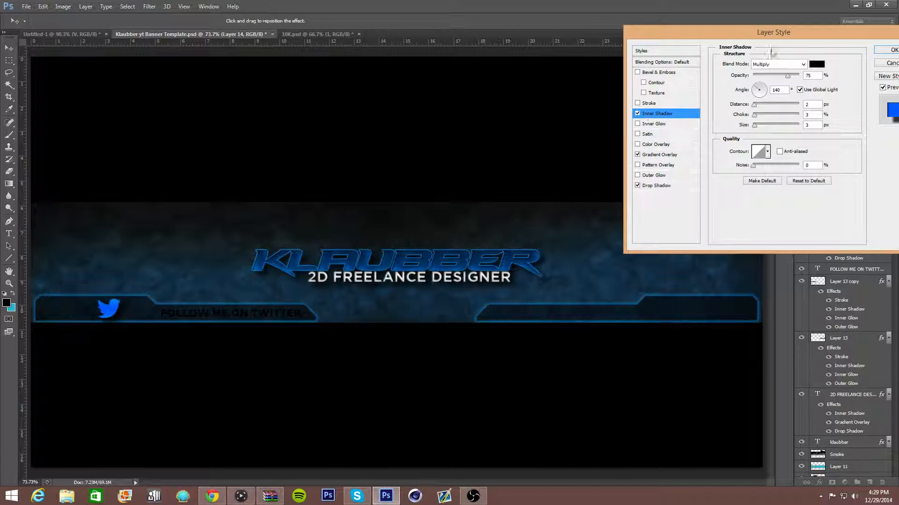
pyautogui.doubleClick(809, 105)
pyautogui.write('7')
pyautogui.write('5')
pyautogui.press('Tab')
pyautogui.write('5')
pyautogui.click(637, 155)
pyautogui.click(638, 155)
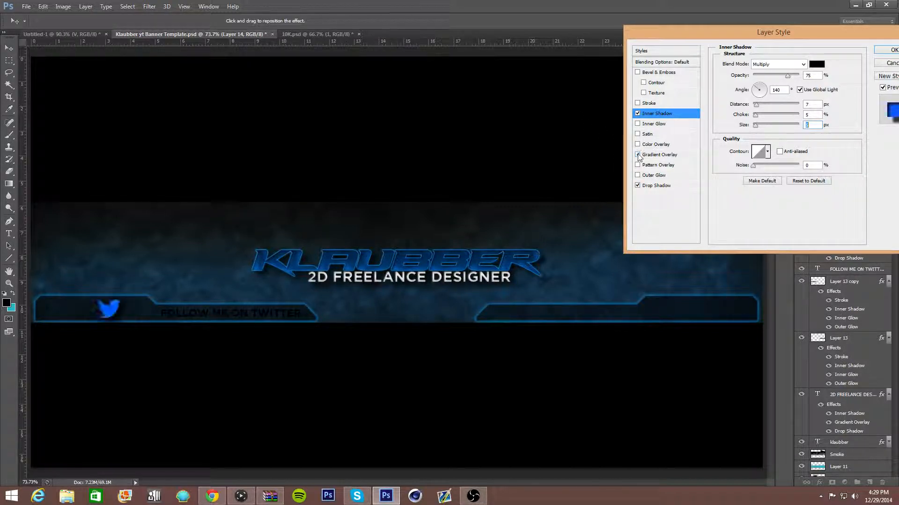
# Turn off the Inner Shadow and Drop Shadow on the Twitter bird and apply the layer style.
pyautogui.click(637, 114)
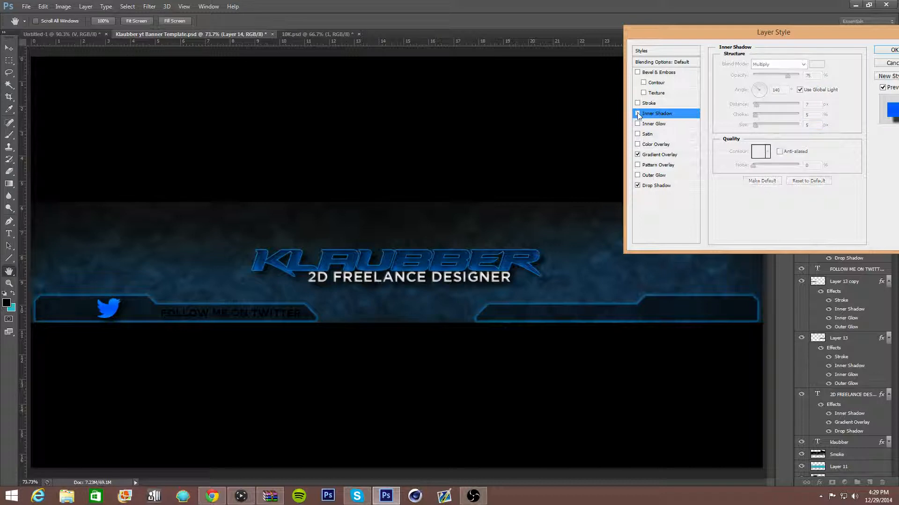
pyautogui.click(642, 186)
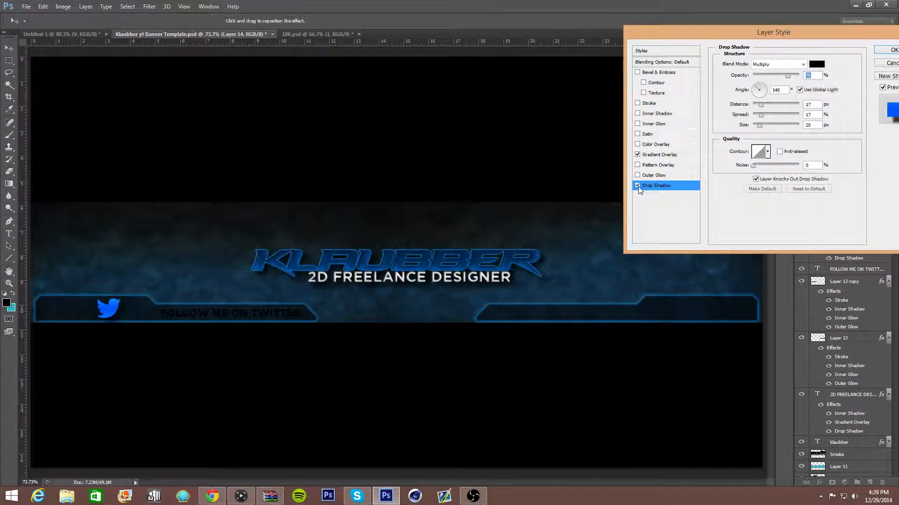
pyautogui.click(638, 186)
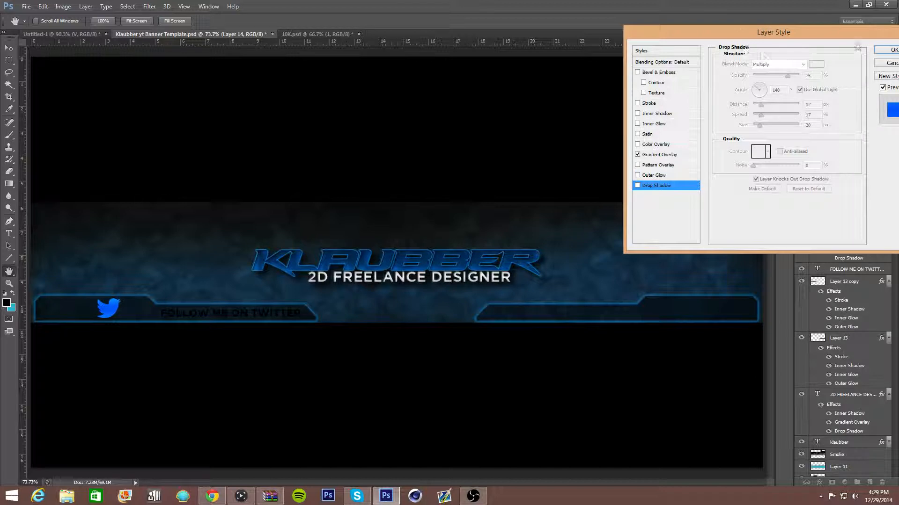
pyautogui.moveTo(843, 38); pyautogui.dragTo(786, 39)
pyautogui.click(828, 51)
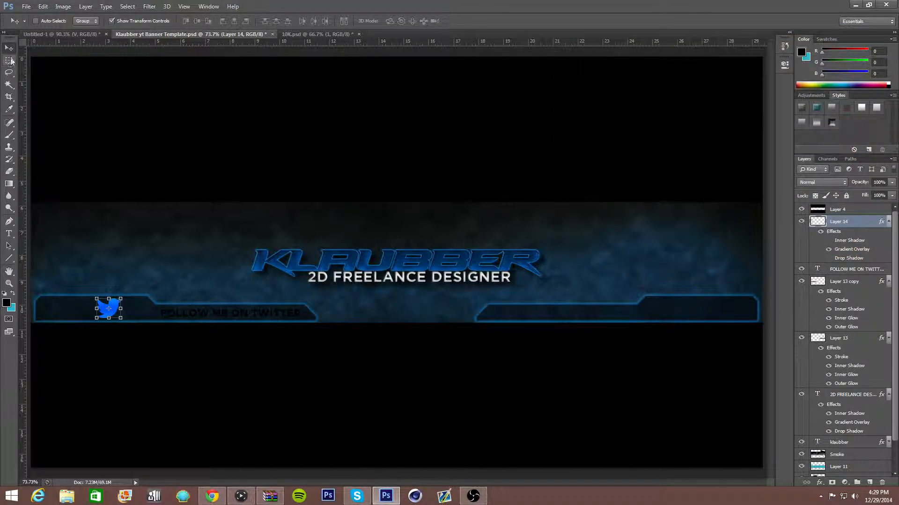
# Shrink the Twitter bird and place it closer to the FOLLOW ME ON TWITTER text inside the raised part of the left shape.
pyautogui.moveTo(121, 298); pyautogui.dragTo(107, 309)
pyautogui.click(471, 23)
pyautogui.moveTo(447, 185); pyautogui.dragTo(472, 187)
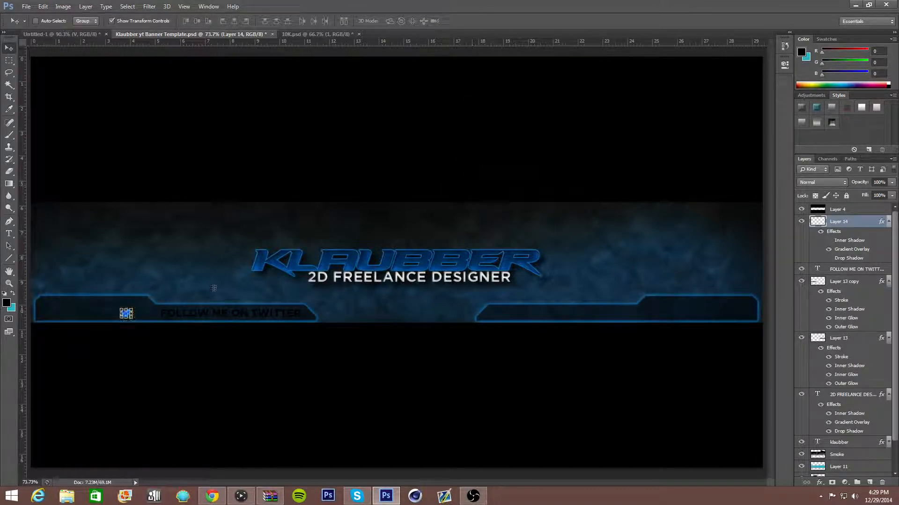
pyautogui.moveTo(133, 309); pyautogui.dragTo(143, 303)
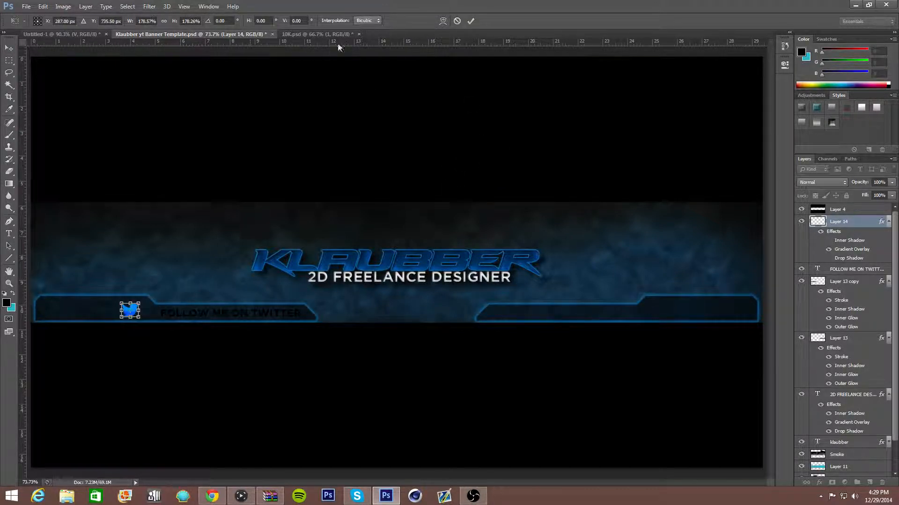
pyautogui.click(469, 22)
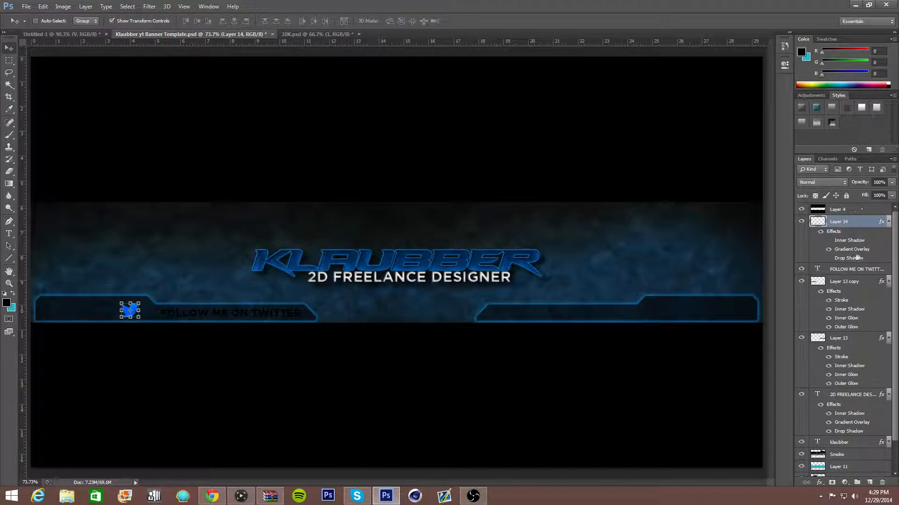
# Replace the Twitter bird's Gradient Overlay with a white Color Overlay at 100% opacity.
pyautogui.doubleClick(861, 230)
pyautogui.click(572, 149)
pyautogui.click(589, 148)
pyautogui.click(750, 69)
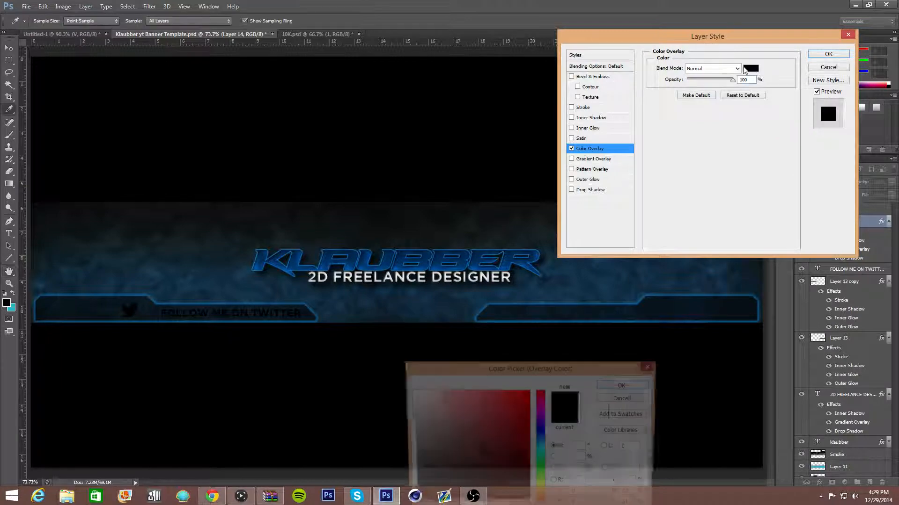
pyautogui.moveTo(433, 419); pyautogui.dragTo(370, 341)
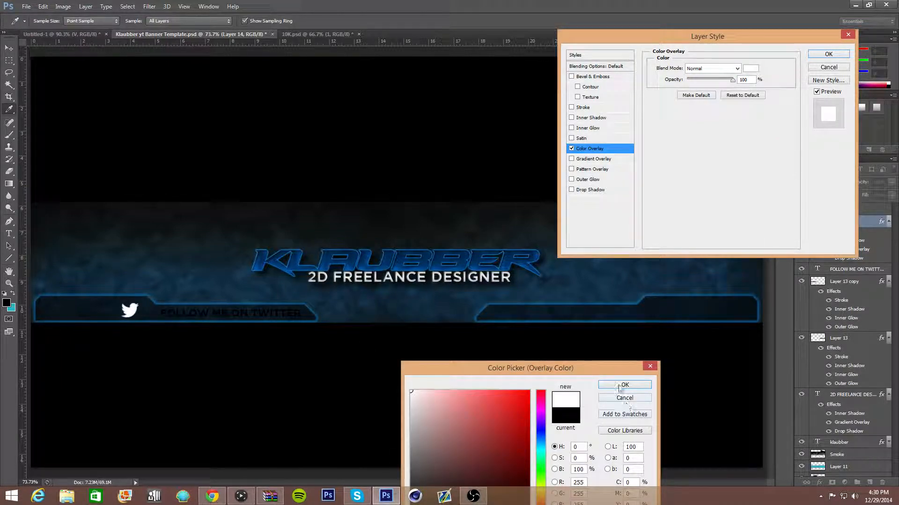
pyautogui.click(625, 385)
pyautogui.click(828, 53)
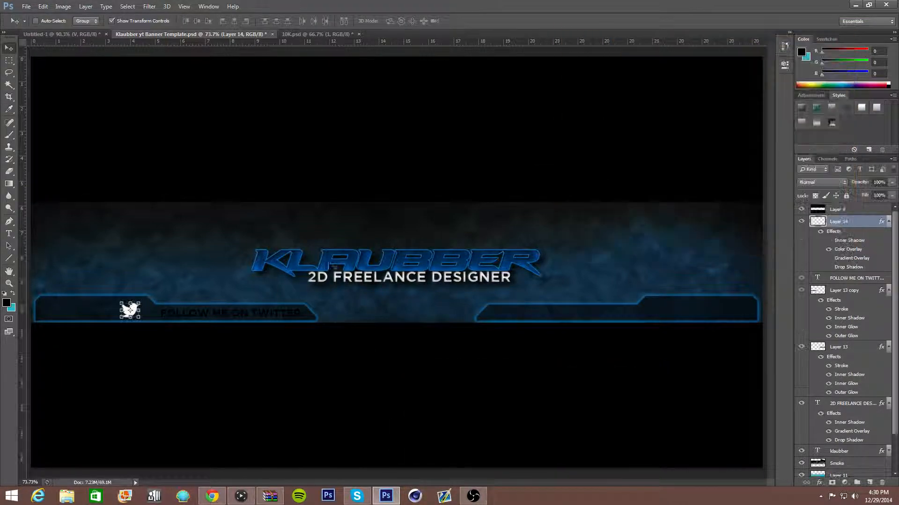
# Move the Twitter bird to the left end of the left stepped shape and shift the FOLLOW ME ON TWITTER text left towards it.
pyautogui.moveTo(148, 261); pyautogui.dragTo(63, 255)
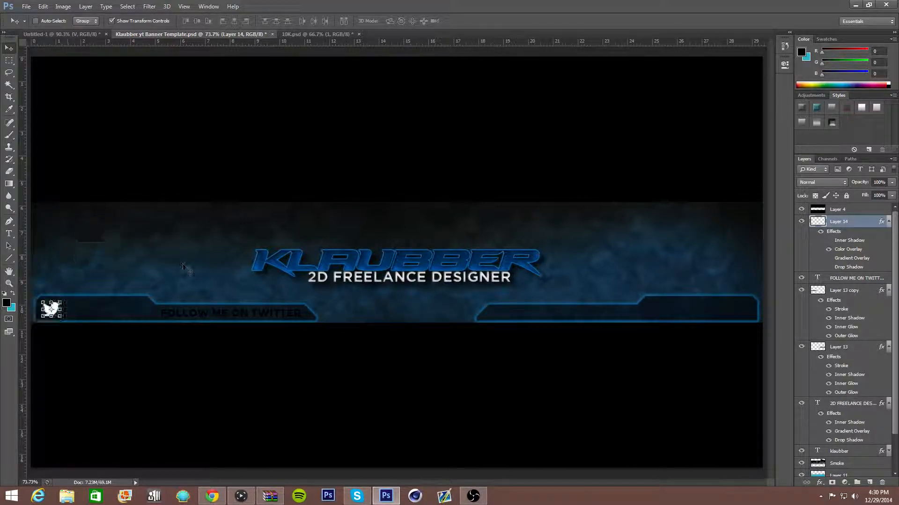
pyautogui.click(842, 293)
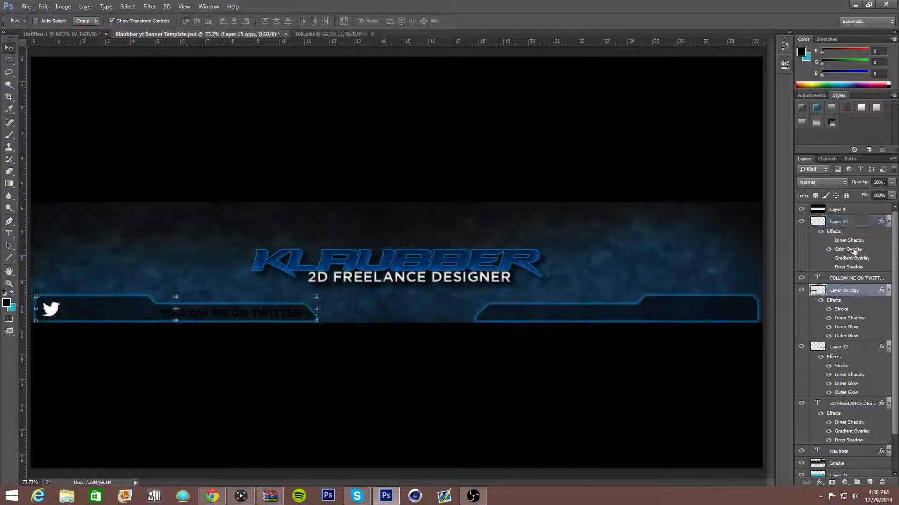
pyautogui.click(852, 278)
pyautogui.moveTo(451, 375); pyautogui.dragTo(372, 374)
# Narrow the left stepped shape from its right side so it ends just past the FOLLOW ME ON TWITTER text.
pyautogui.click(854, 222)
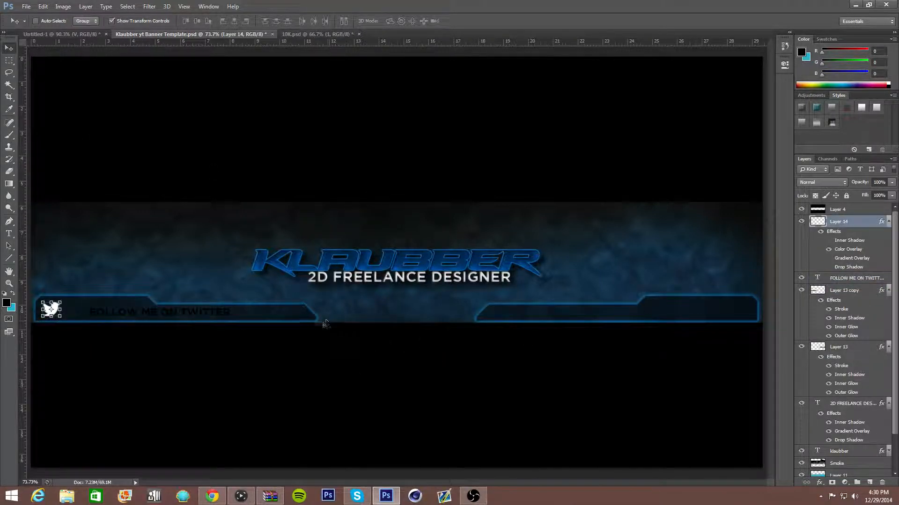
pyautogui.click(847, 295)
pyautogui.moveTo(327, 312); pyautogui.dragTo(237, 297)
pyautogui.click(471, 22)
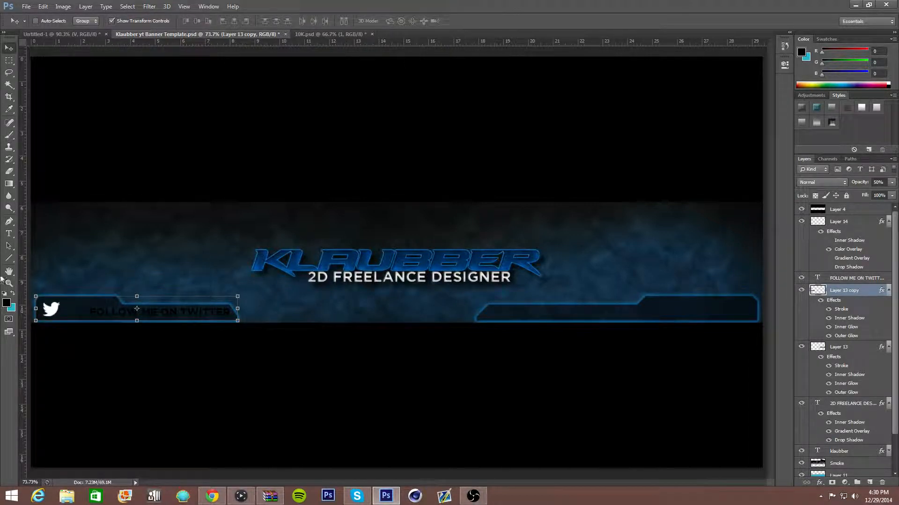
# Try deleting the right stepped shape's layer, and undo the deletion.
pyautogui.click(850, 347)
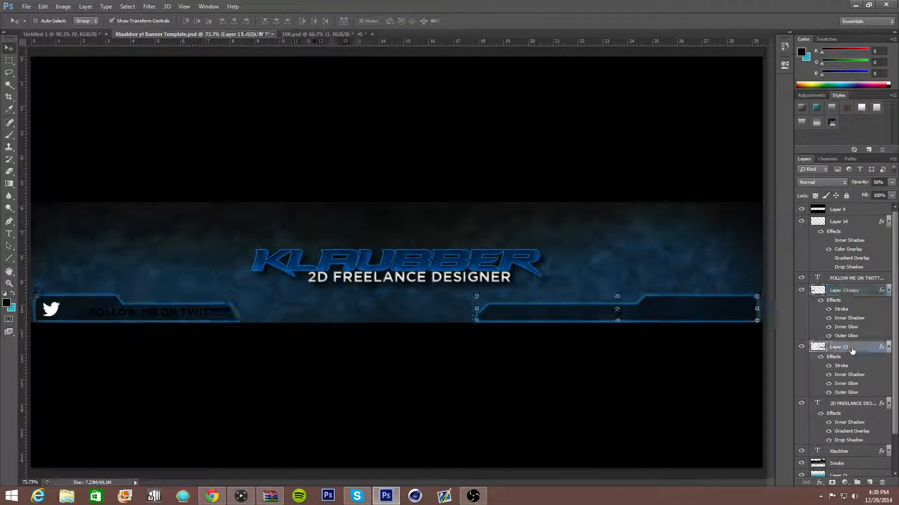
pyautogui.press('Delete')
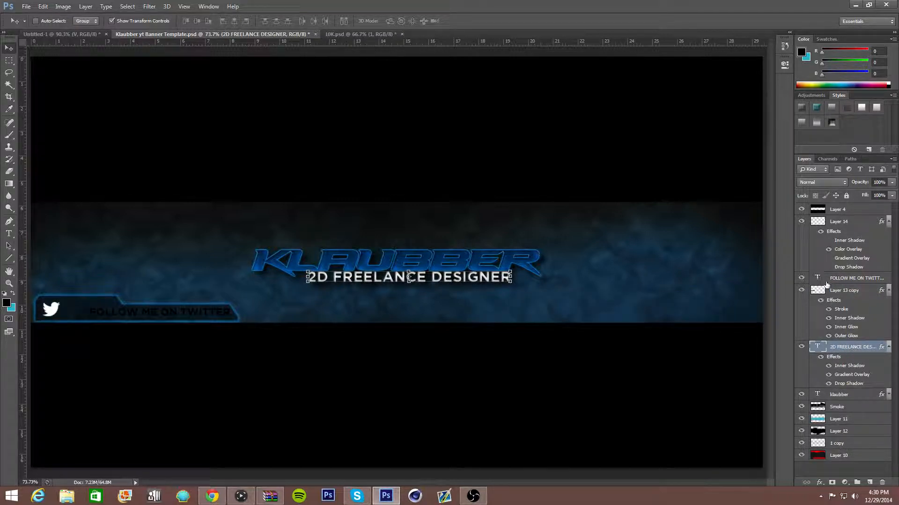
pyautogui.click(836, 292)
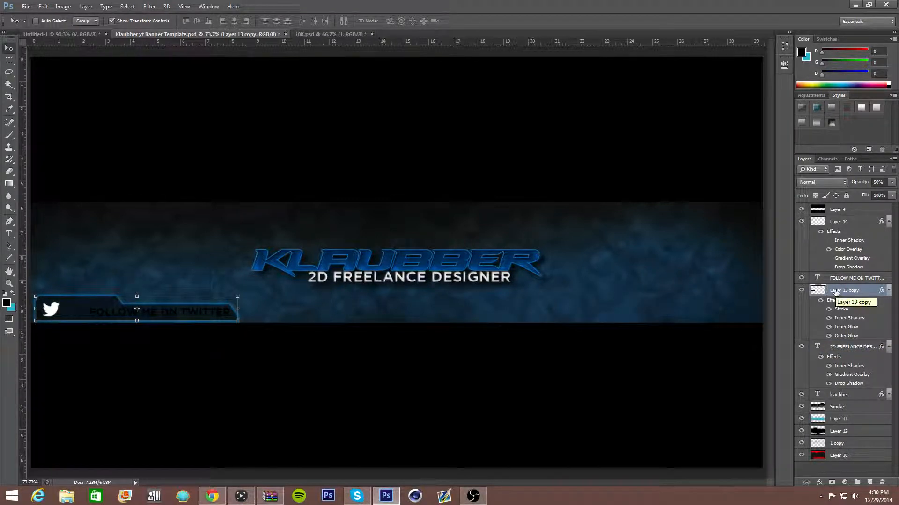
pyautogui.hotkey('ctrl', 'z')
# Add the text "LEAVE A LIKE AND SUBSCRIBE" in 30 pt Gotham Bold at the left end of the right stepped shape.
pyautogui.click(9, 234)
pyautogui.click(517, 311)
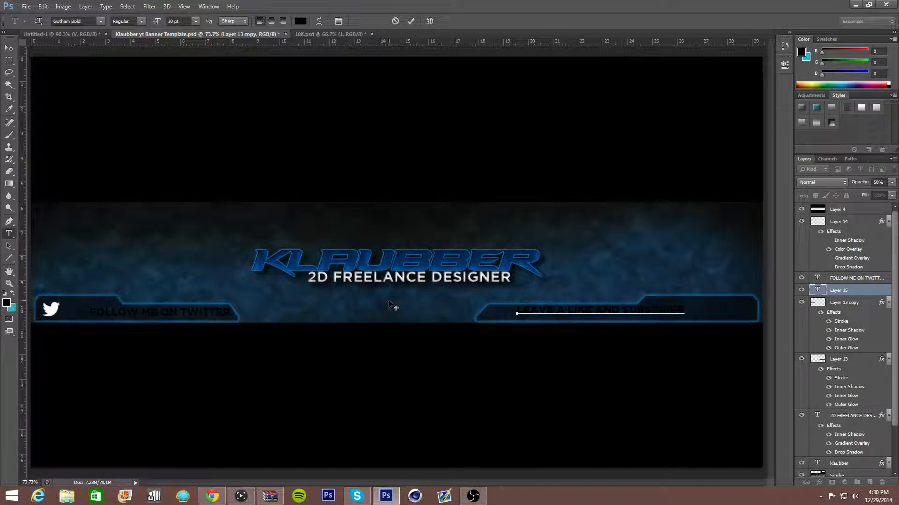
pyautogui.moveTo(630, 358); pyautogui.dragTo(601, 370)
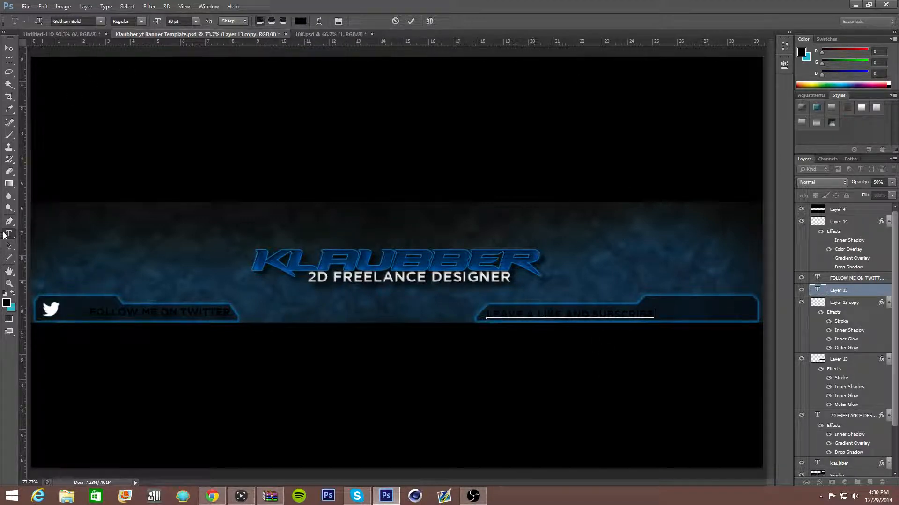
pyautogui.click(9, 246)
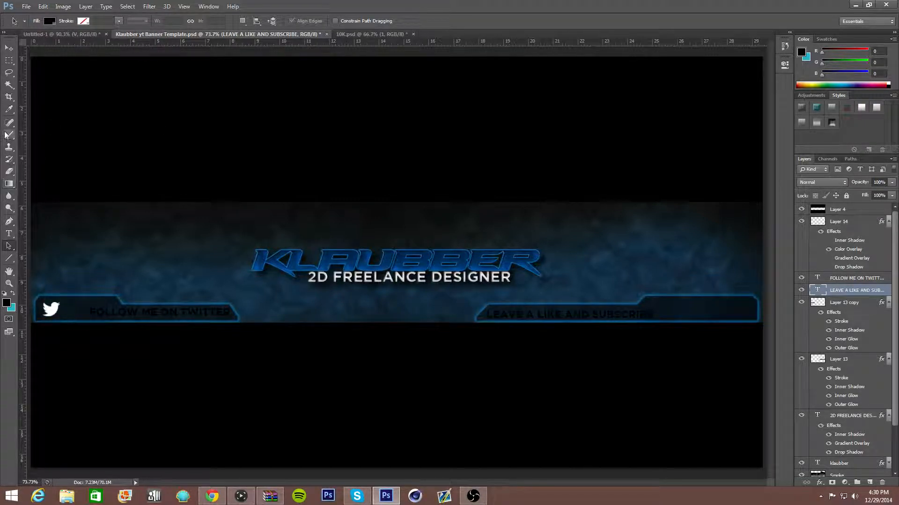
# Stamp the 413 px YouTube logo brush in black on a new layer over the raised part of the right stepped shape.
pyautogui.click(18, 136)
pyautogui.hotkey('ctrl', 'shift', 'n')
pyautogui.press('Return')
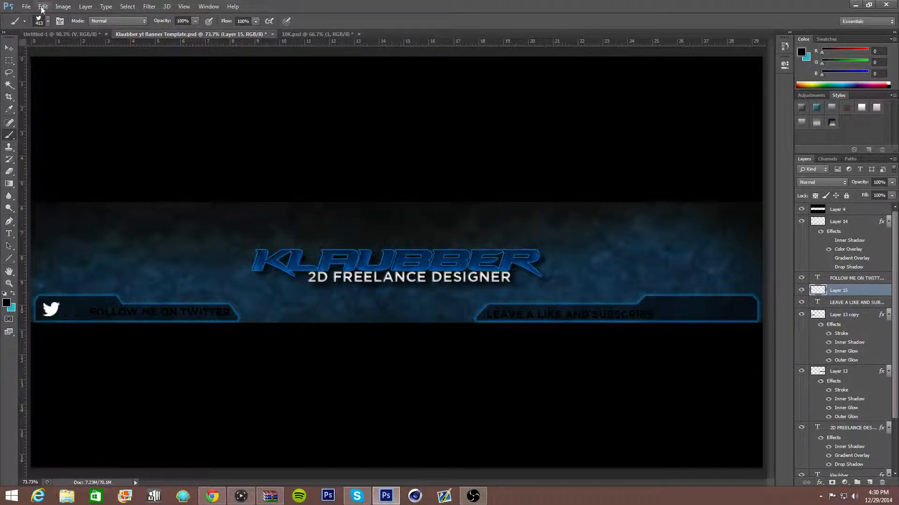
pyautogui.click(44, 22)
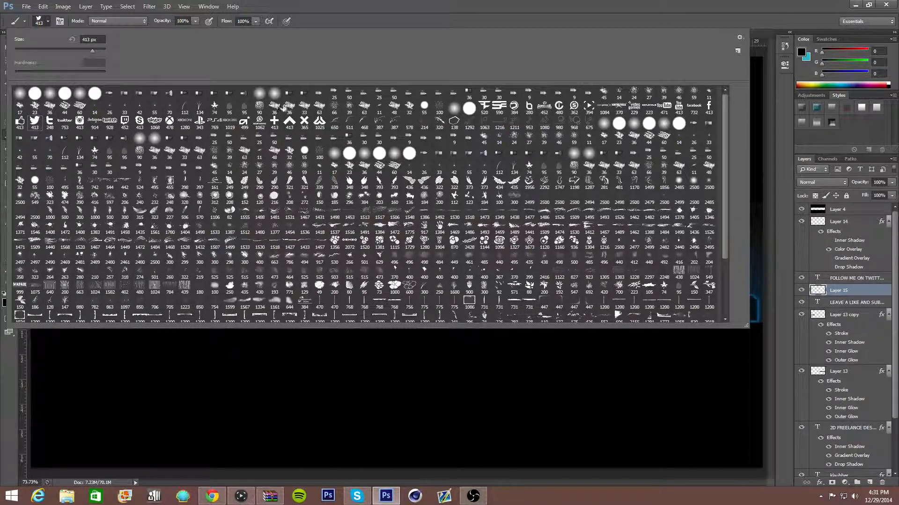
pyautogui.click(681, 111)
pyautogui.click(707, 432)
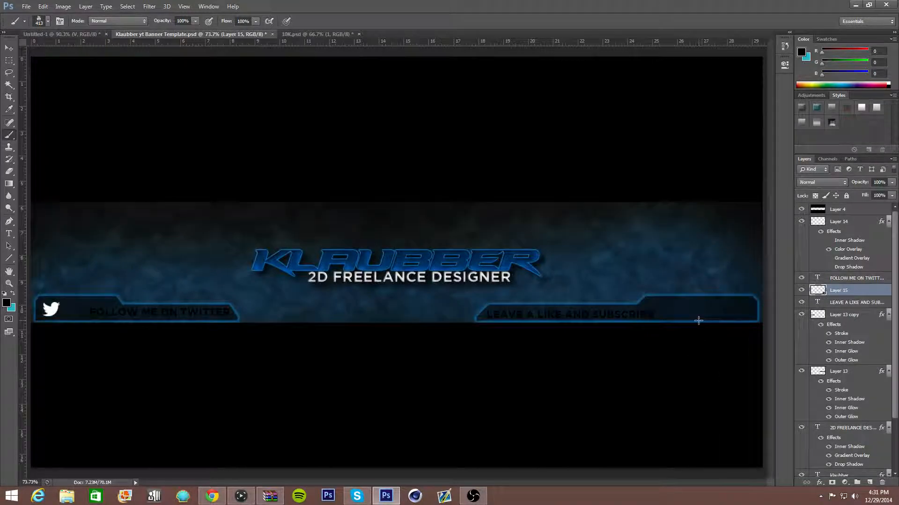
pyautogui.click(679, 298)
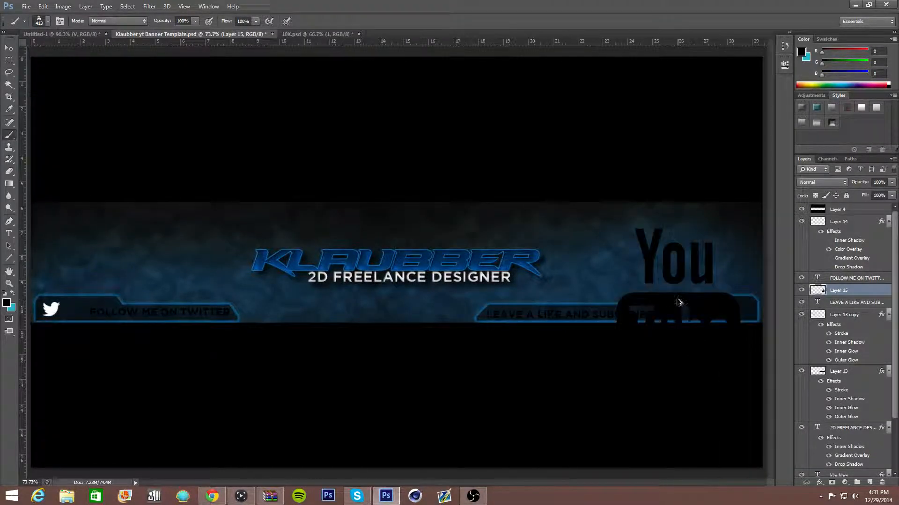
pyautogui.hotkey('ctrl', 'z')
pyautogui.click(664, 277)
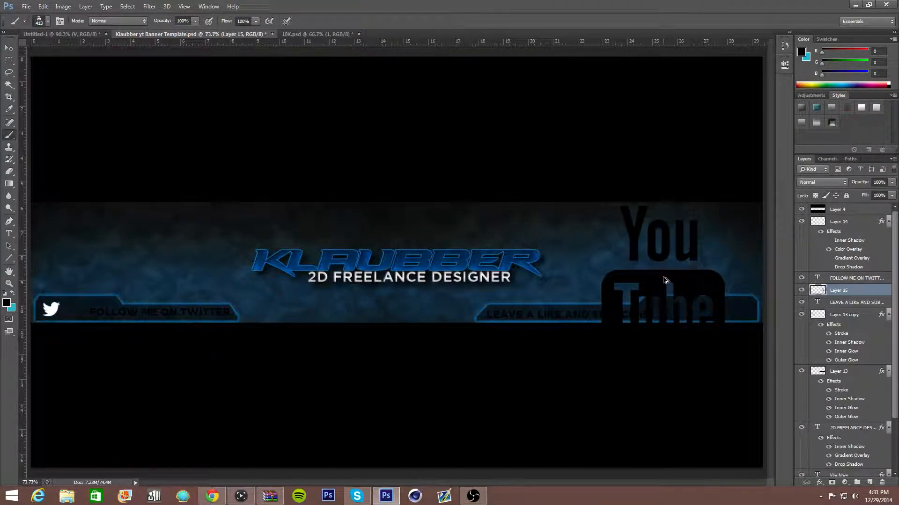
# Restamp the YouTube logo slightly higher and scale it down to icon size inside the raised part of the right stepped shape.
pyautogui.hotkey('ctrl', 'z')
pyautogui.click(669, 266)
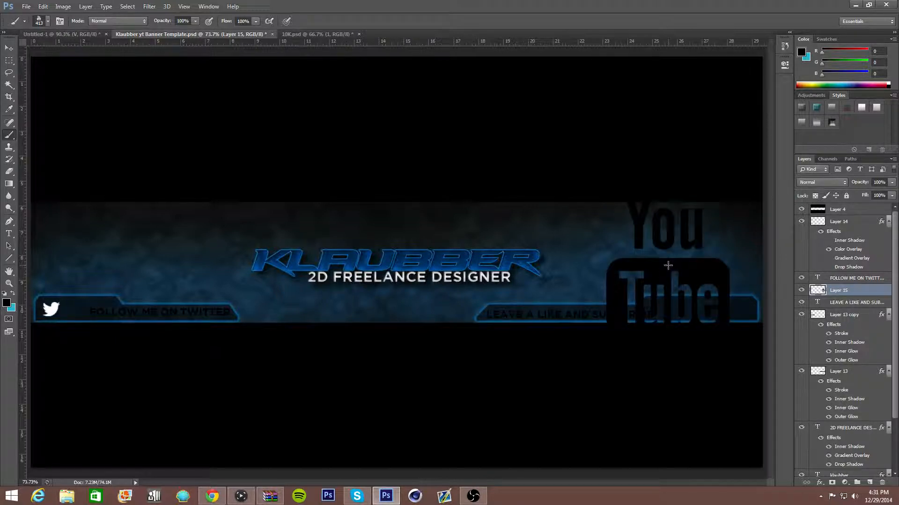
pyautogui.click(9, 48)
pyautogui.moveTo(730, 195); pyautogui.dragTo(597, 302)
pyautogui.click(471, 20)
pyautogui.moveTo(708, 298); pyautogui.dragTo(704, 300)
pyautogui.click(470, 20)
pyautogui.moveTo(536, 182); pyautogui.dragTo(535, 178)
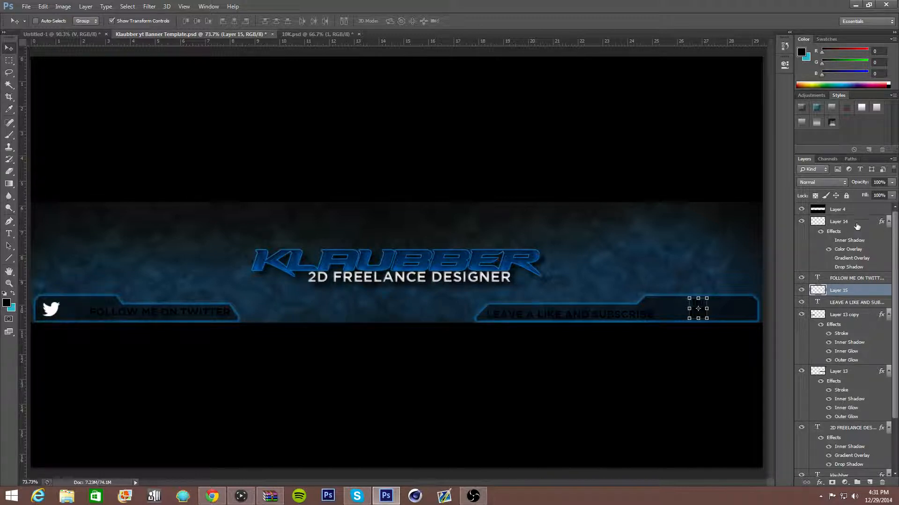
# Copy the layer style of the Twitter icon's layer onto the YouTube logo's layer.
pyautogui.click(842, 221)
pyautogui.click(801, 222)
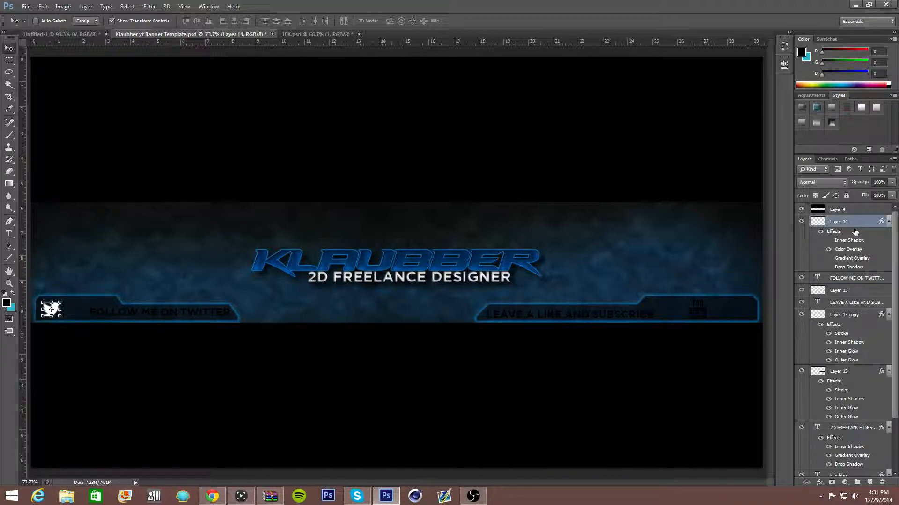
pyautogui.click(849, 279)
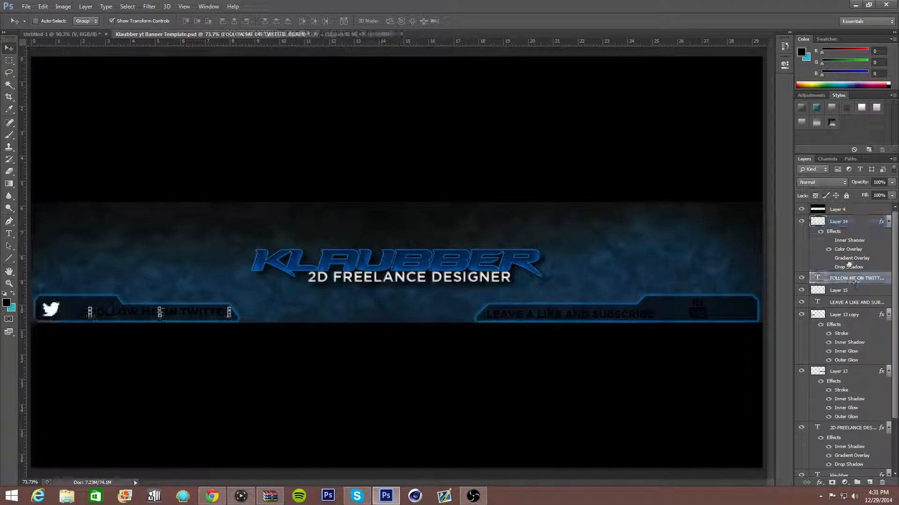
pyautogui.click(845, 291)
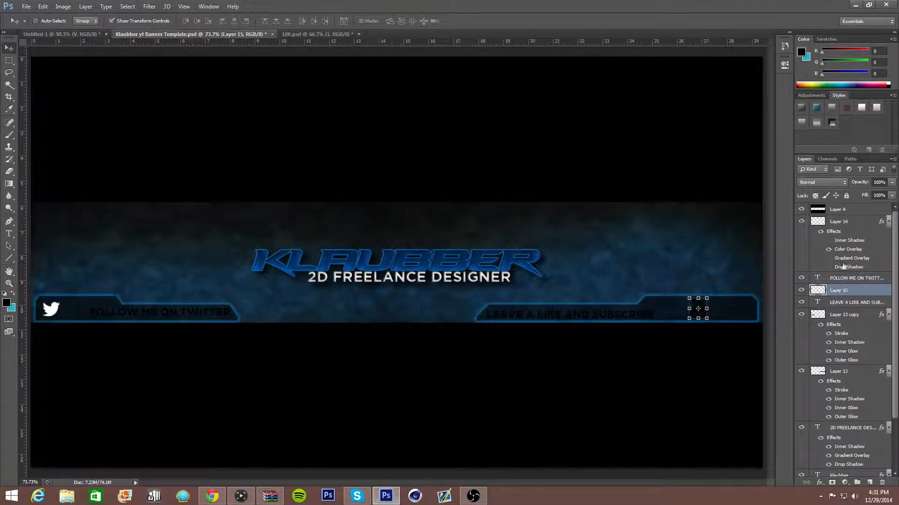
pyautogui.rightClick(839, 229)
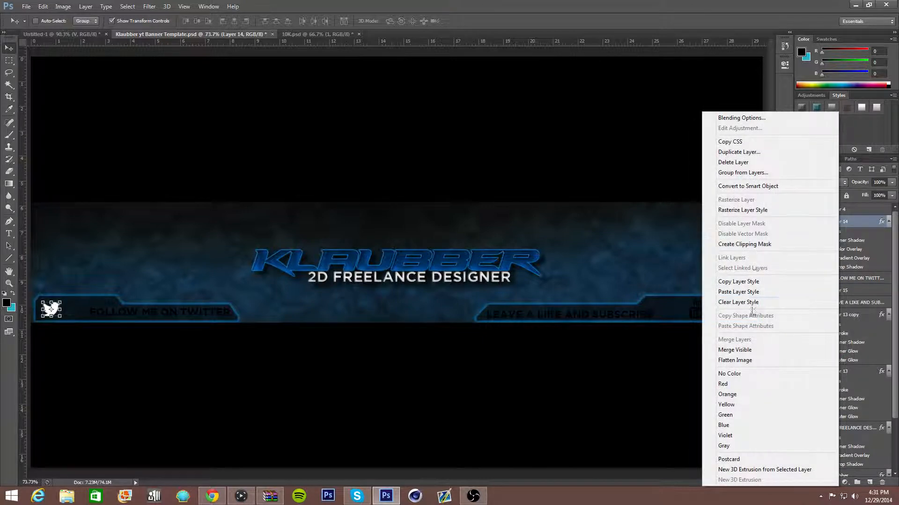
pyautogui.click(752, 282)
pyautogui.click(855, 292)
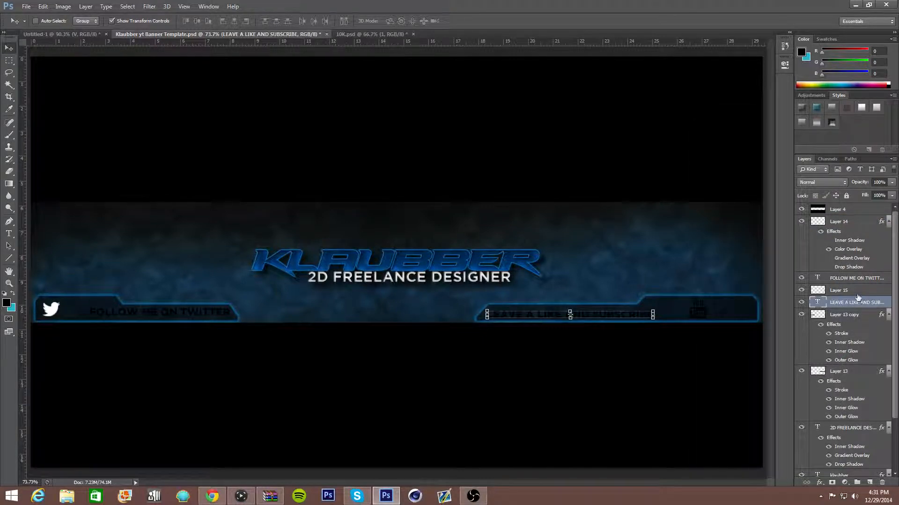
pyautogui.rightClick(856, 297)
pyautogui.click(781, 292)
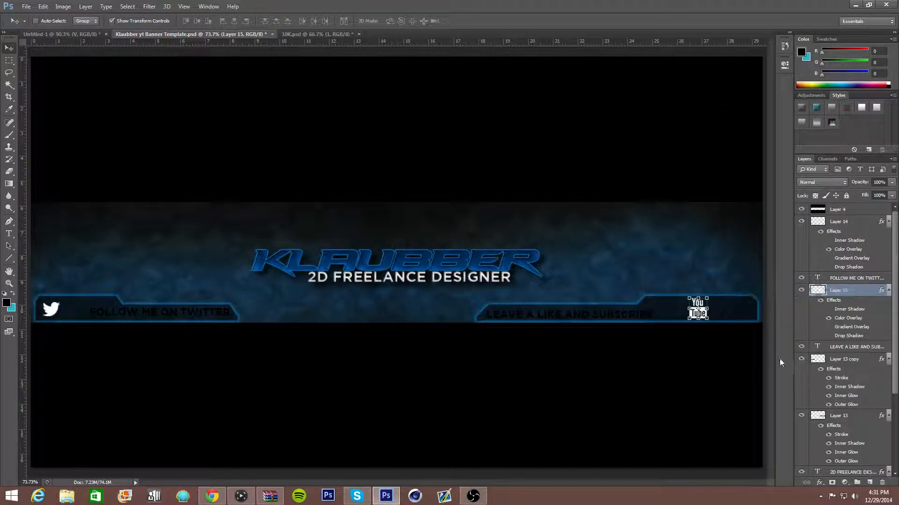
# Try a near-white Color Overlay with RGB 251 on the FOLLOW ME ON TWITTER text.
pyautogui.click(857, 278)
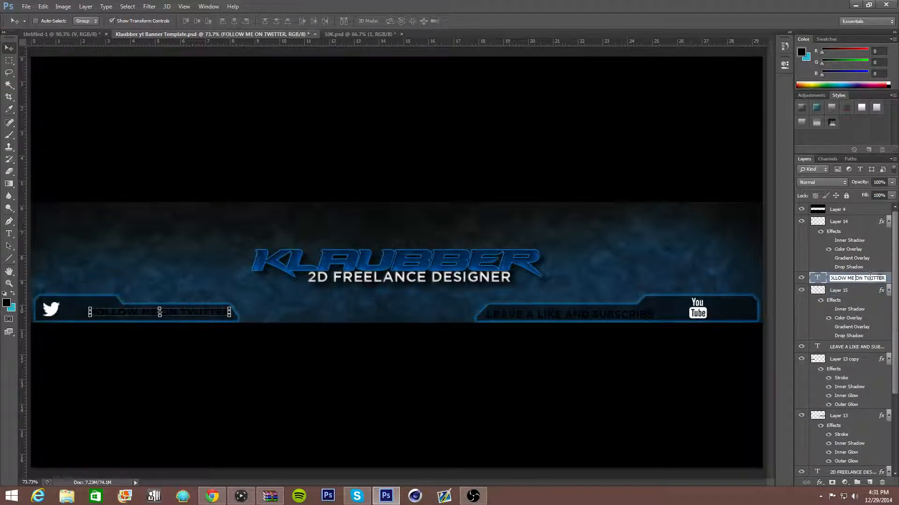
pyautogui.doubleClick(886, 277)
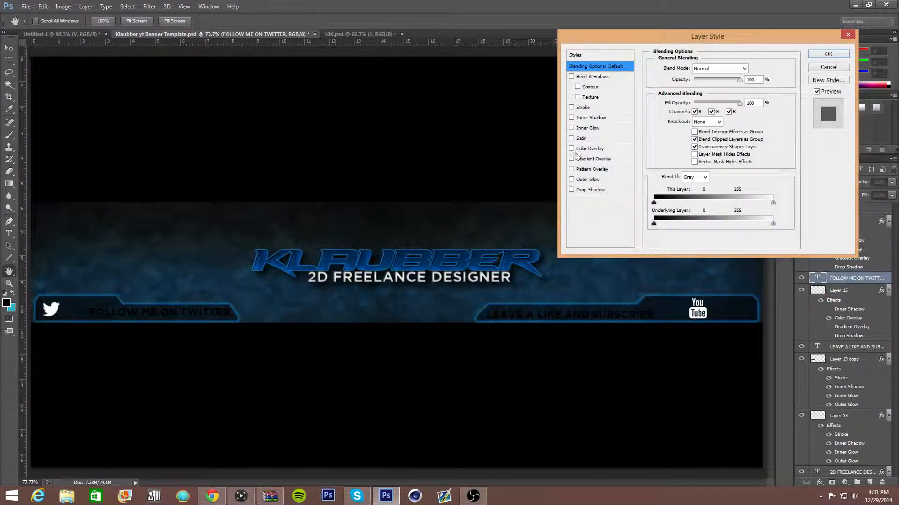
pyautogui.click(572, 149)
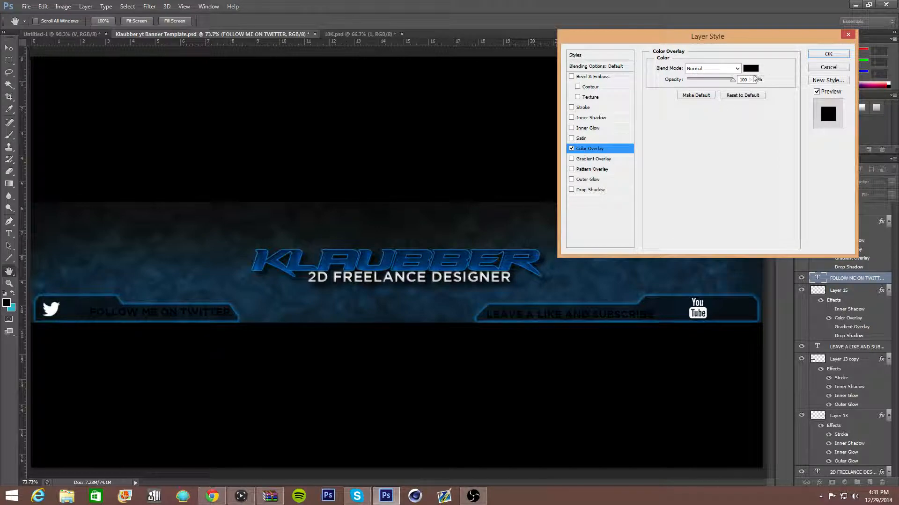
pyautogui.click(750, 69)
pyautogui.click(411, 394)
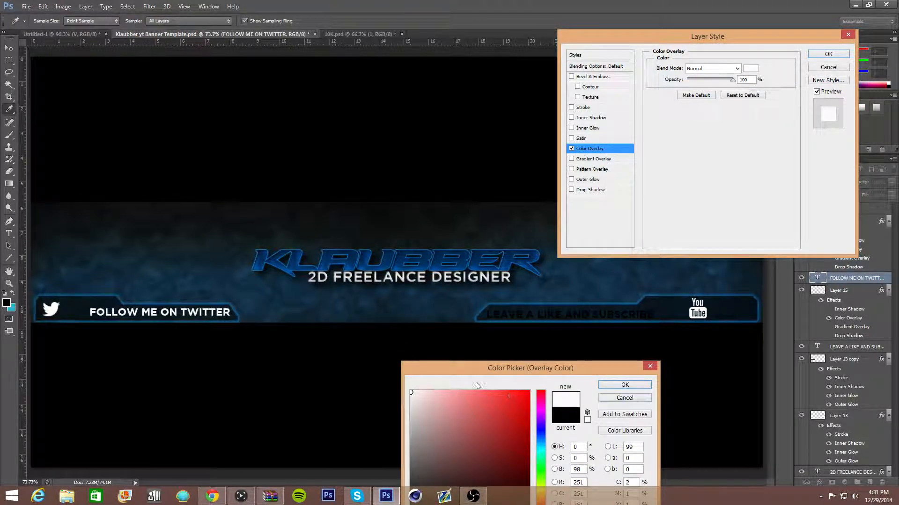
pyautogui.click(625, 384)
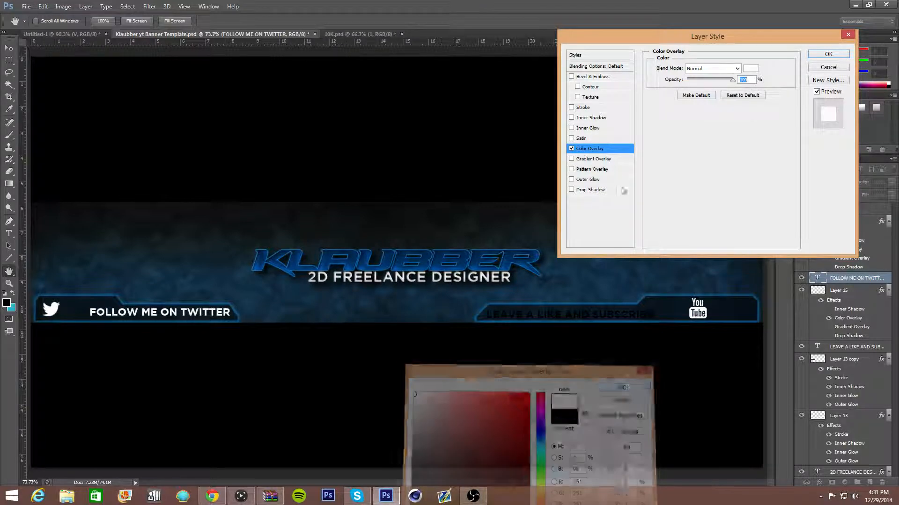
# Replace the text's Color Overlay with a linear Gradient Overlay from grey (RGB 166) to white at 90°.
pyautogui.click(580, 159)
pyautogui.click(571, 148)
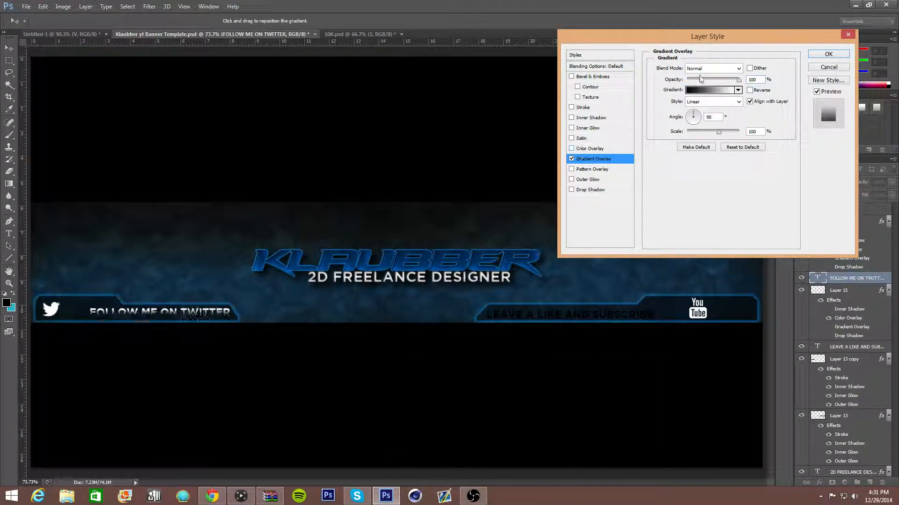
pyautogui.click(692, 90)
pyautogui.doubleClick(362, 249)
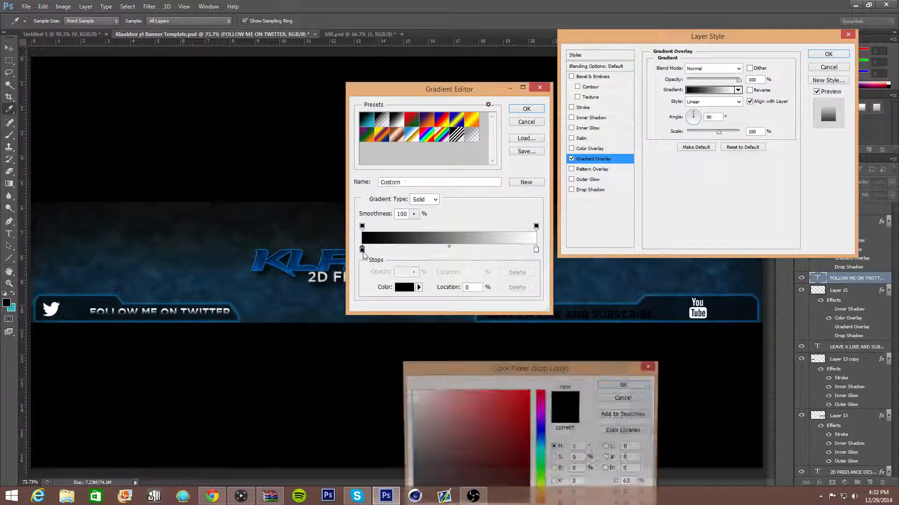
pyautogui.click(409, 407)
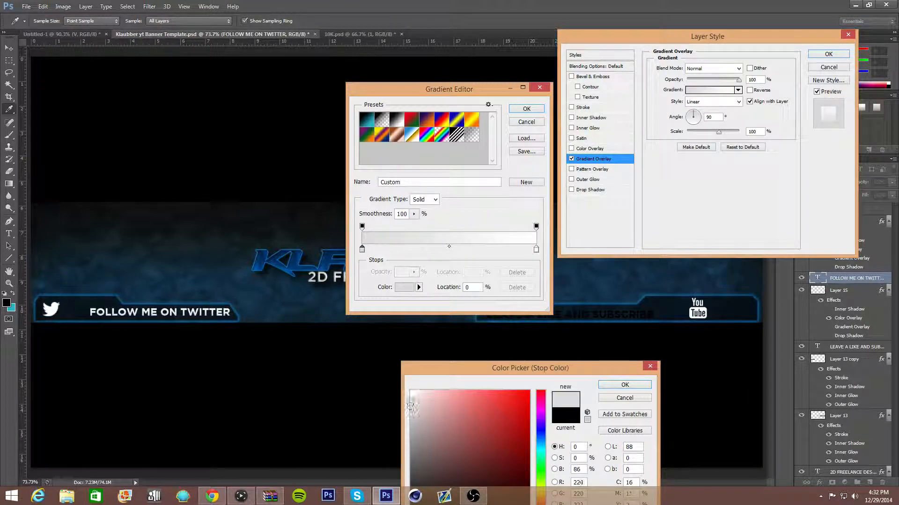
pyautogui.moveTo(410, 406); pyautogui.dragTo(404, 433)
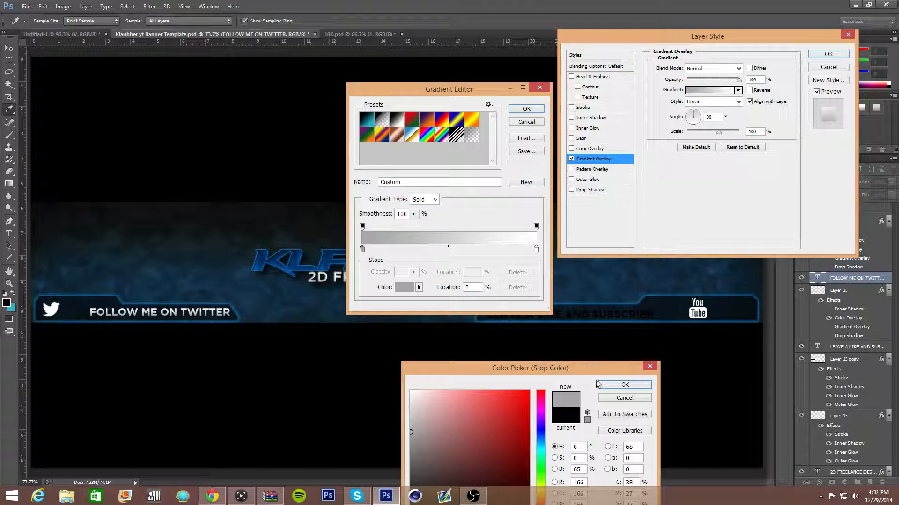
pyautogui.click(617, 386)
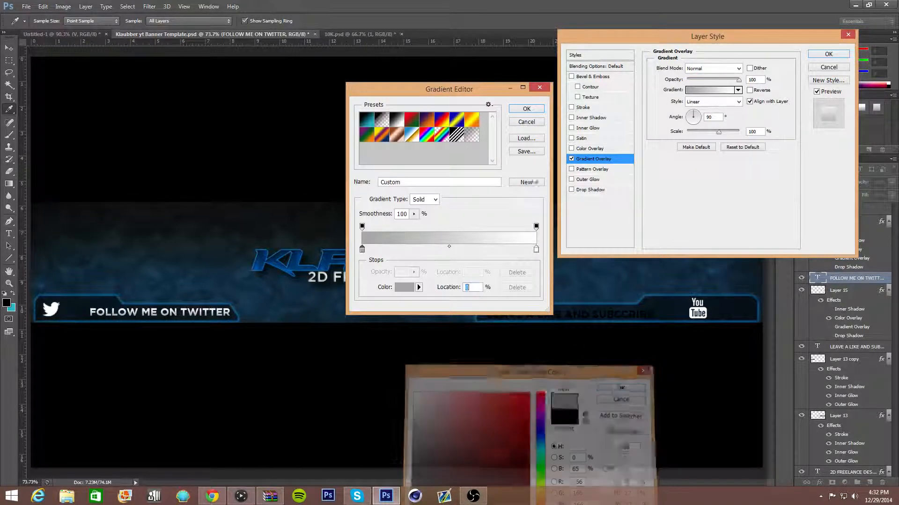
pyautogui.click(526, 108)
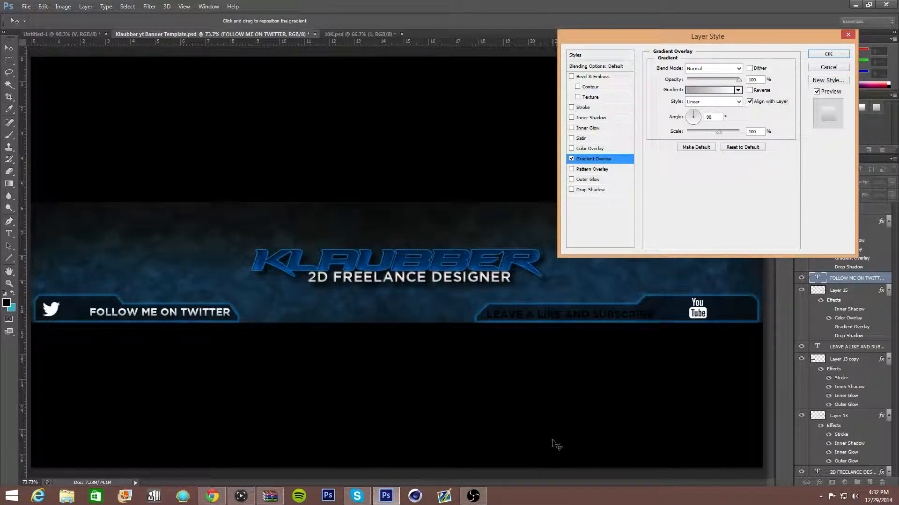
# Try an Outer Glow on the FOLLOW ME ON TWITTER text and give it a Drop Shadow with distance 17 px, spread 17%, size 20 px.
pyautogui.click(571, 180)
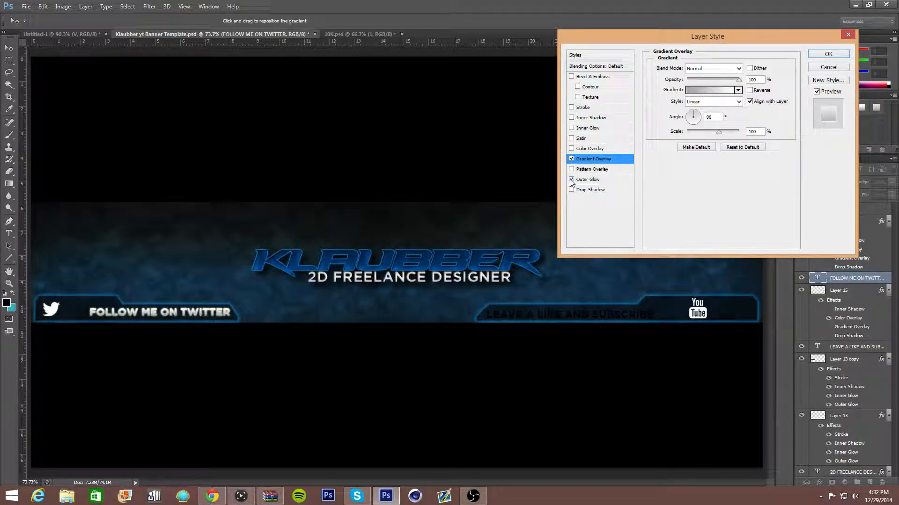
pyautogui.click(571, 181)
pyautogui.click(578, 190)
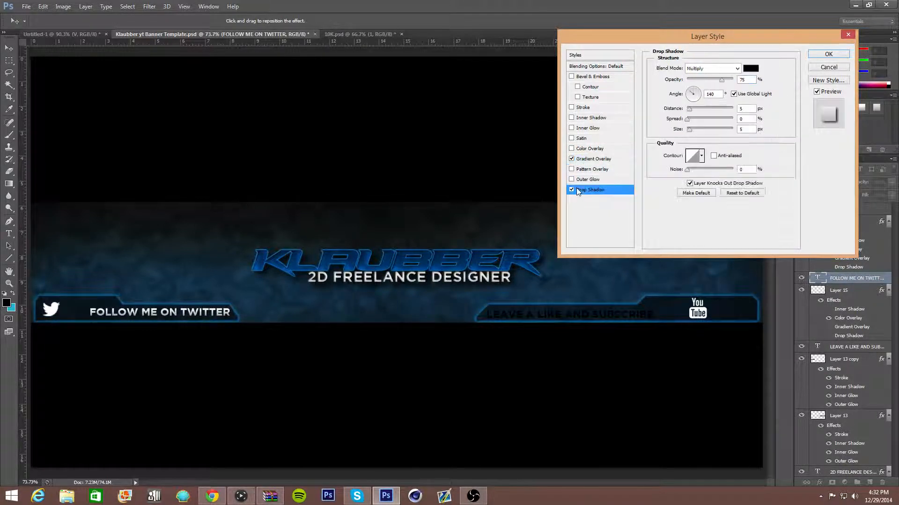
pyautogui.doubleClick(745, 109)
pyautogui.write('17')
pyautogui.press('Tab')
pyautogui.write('17')
pyautogui.write('20')
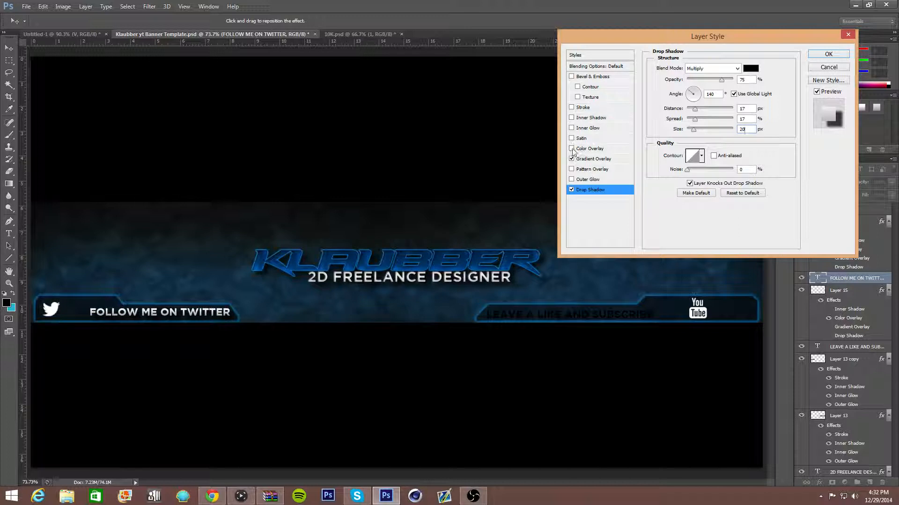
# Add an Inner Shadow with a 2 px distance and a smaller size to the text, and apply the layer style.
pyautogui.click(571, 108)
pyautogui.click(571, 108)
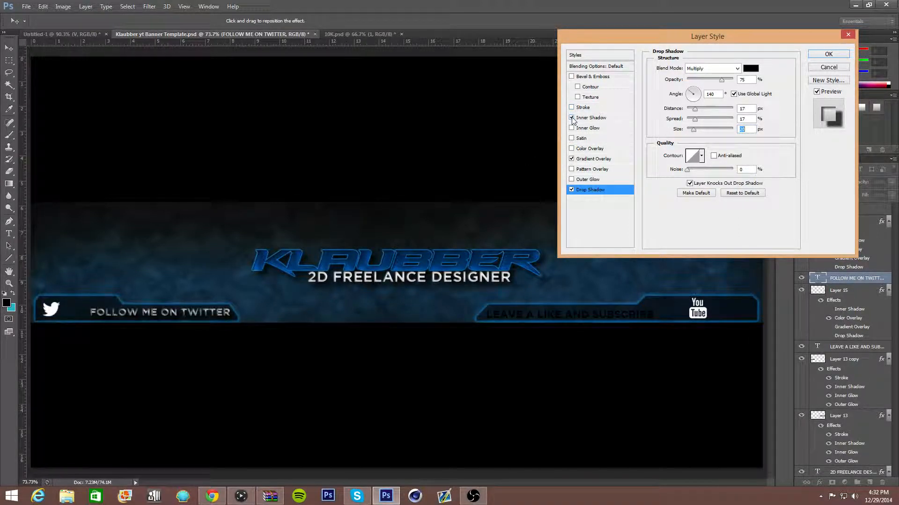
pyautogui.click(572, 117)
pyautogui.click(739, 108)
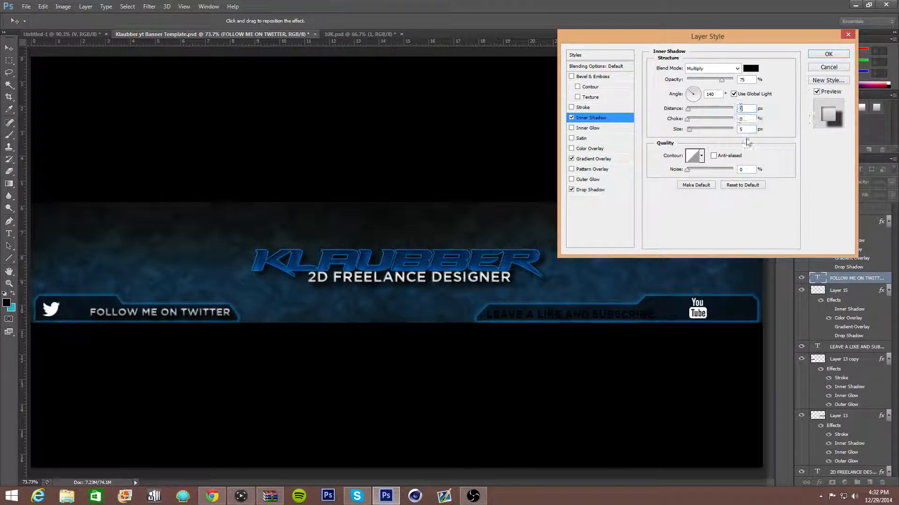
pyautogui.press('Up')
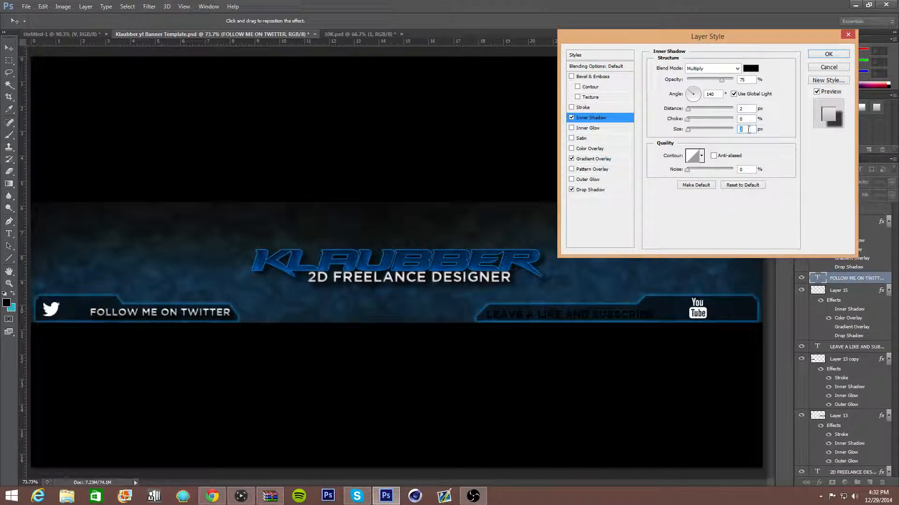
pyautogui.click(828, 54)
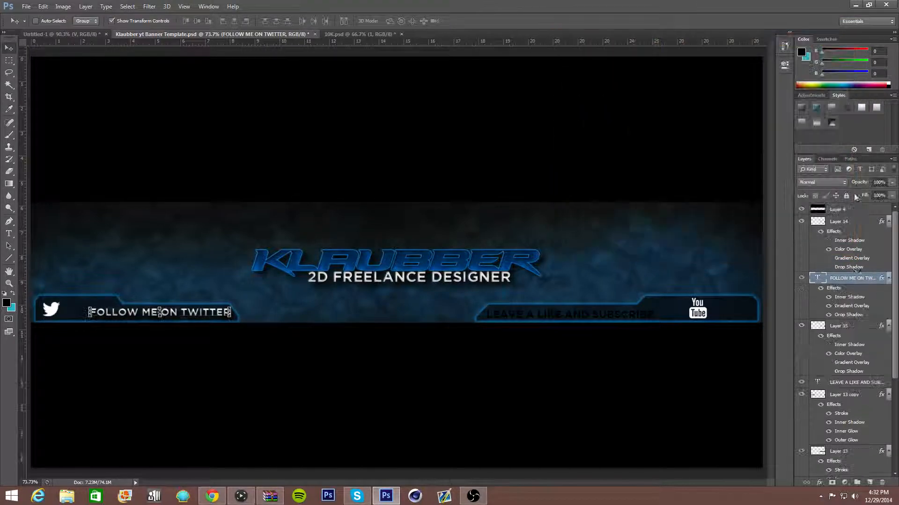
# Copy the FOLLOW ME ON TWITTER layer style onto the LEAVE A LIKE AND SUBSCRIBE text layer.
pyautogui.rightClick(865, 289)
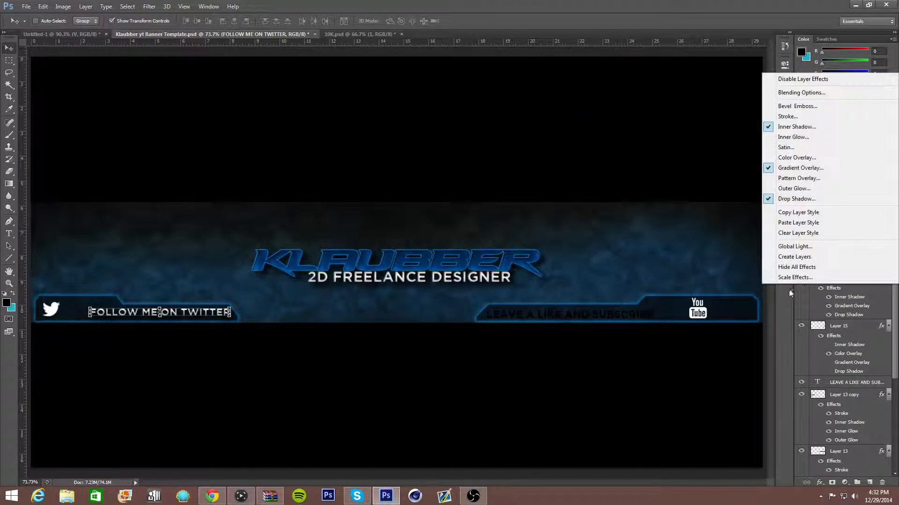
pyautogui.click(818, 209)
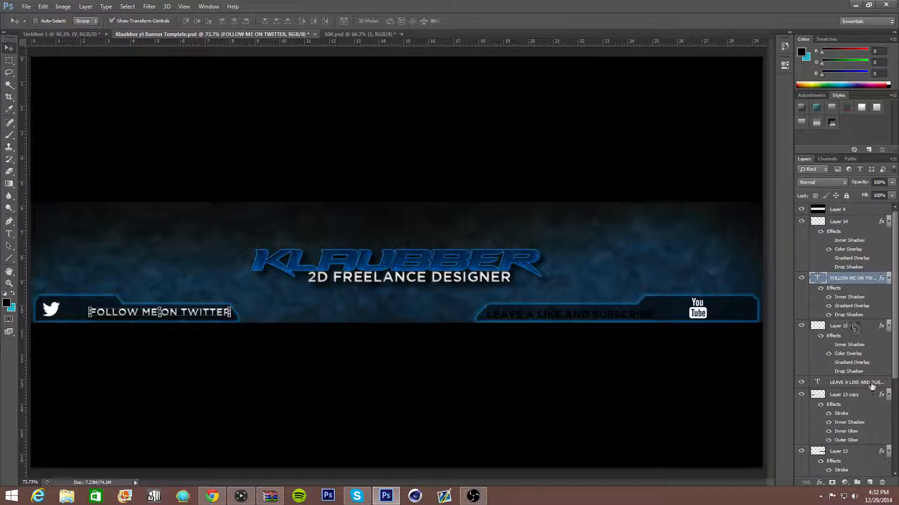
pyautogui.rightClick(852, 382)
pyautogui.click(808, 256)
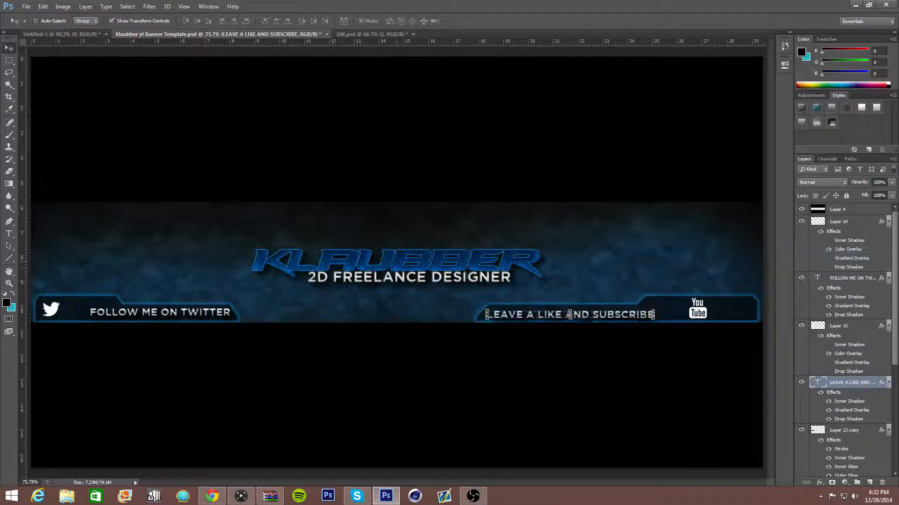
# Narrow the right stepped shape from its right side to about 82% width and move it about 2 in right to the banner's edge.
pyautogui.click(8, 245)
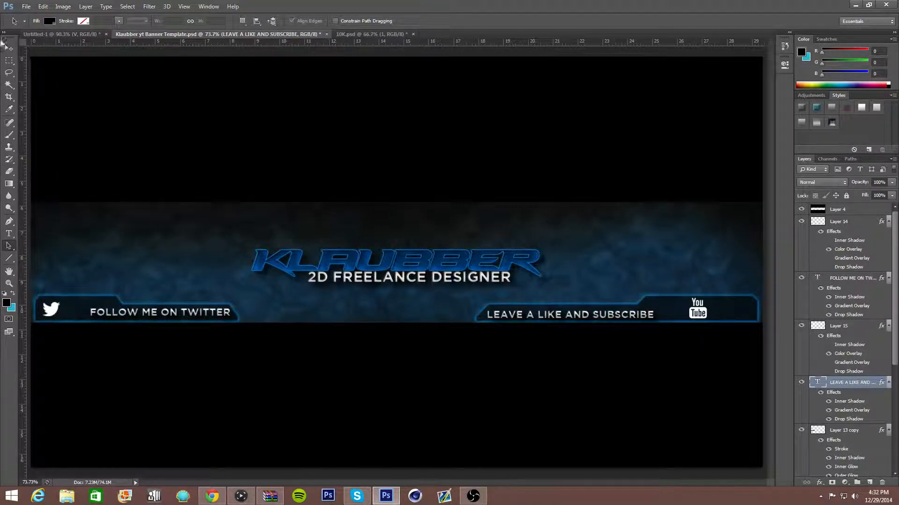
pyautogui.click(9, 48)
pyautogui.click(867, 324)
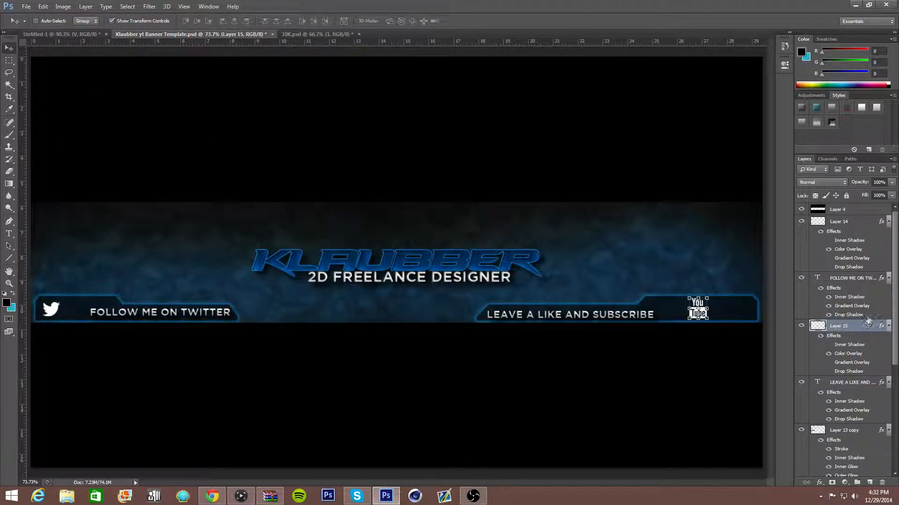
pyautogui.click(865, 289)
pyautogui.click(868, 334)
pyautogui.click(863, 221)
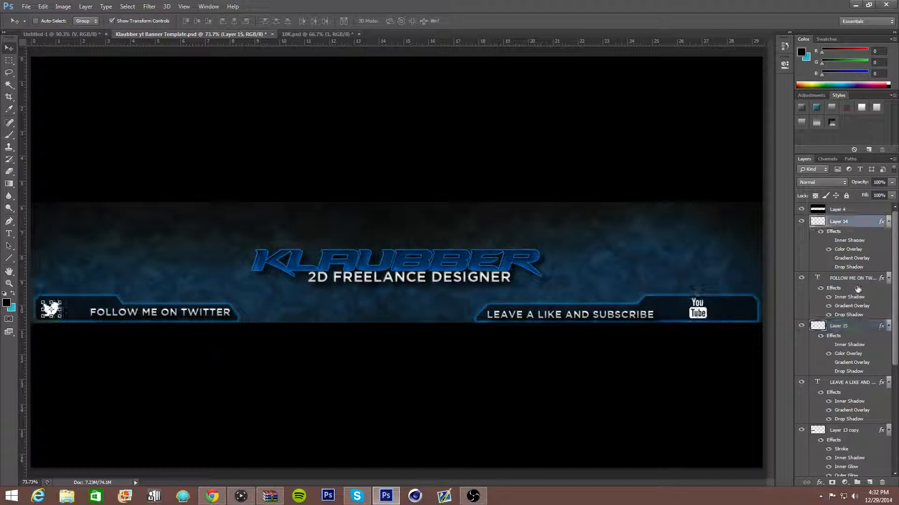
pyautogui.click(853, 430)
pyautogui.scroll(-1, 860, 361)
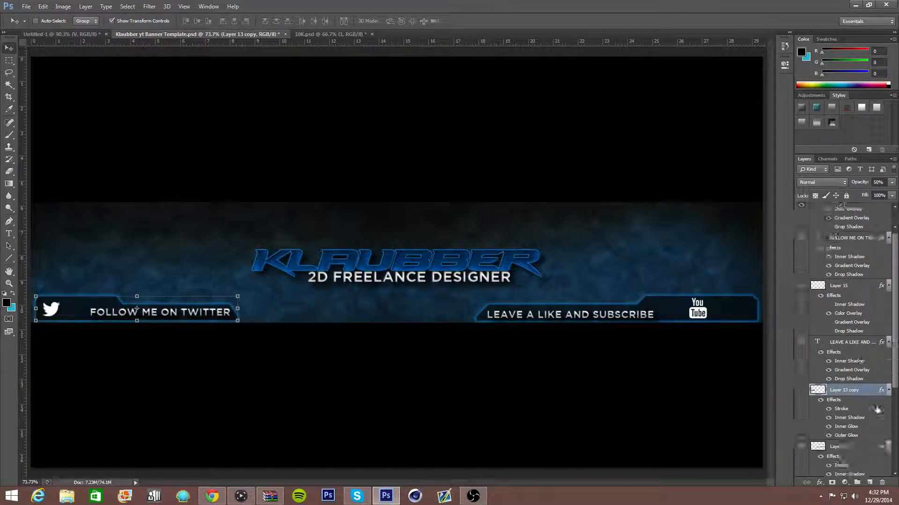
pyautogui.click(842, 426)
pyautogui.hotkey('ctrl', 't')
pyautogui.moveTo(757, 309); pyautogui.dragTo(708, 311)
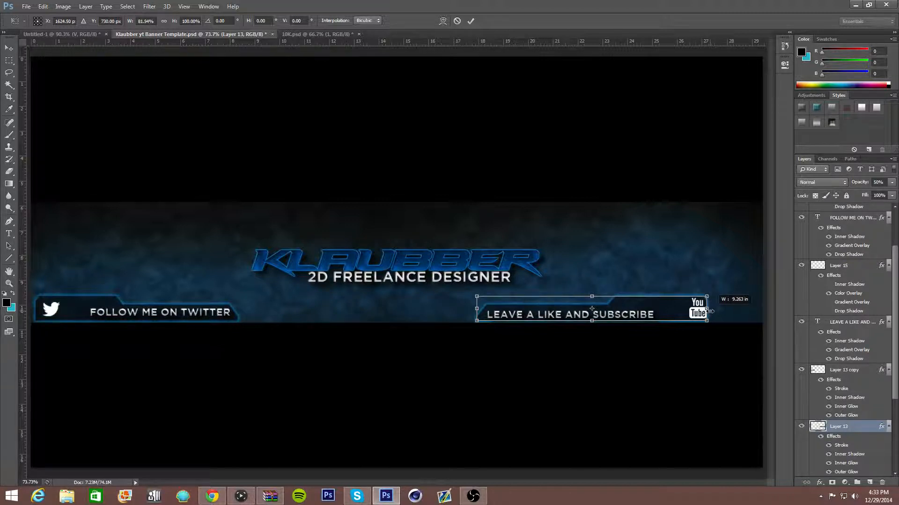
pyautogui.click(471, 20)
pyautogui.moveTo(678, 384); pyautogui.dragTo(725, 380)
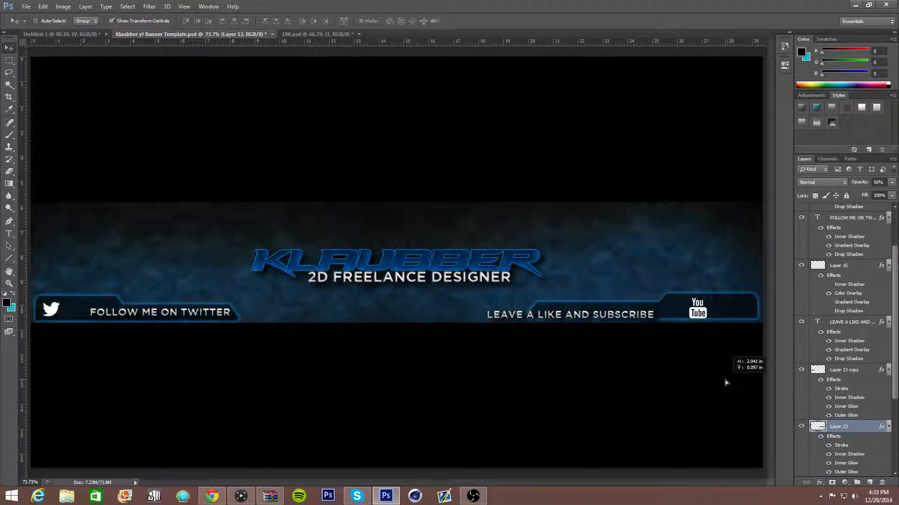
# Move the LEAVE A LIKE AND SUBSCRIBE text into the right stepped shape and scale it to about 85.6% width and 84.7% height.
pyautogui.click(847, 323)
pyautogui.moveTo(639, 393); pyautogui.dragTo(681, 388)
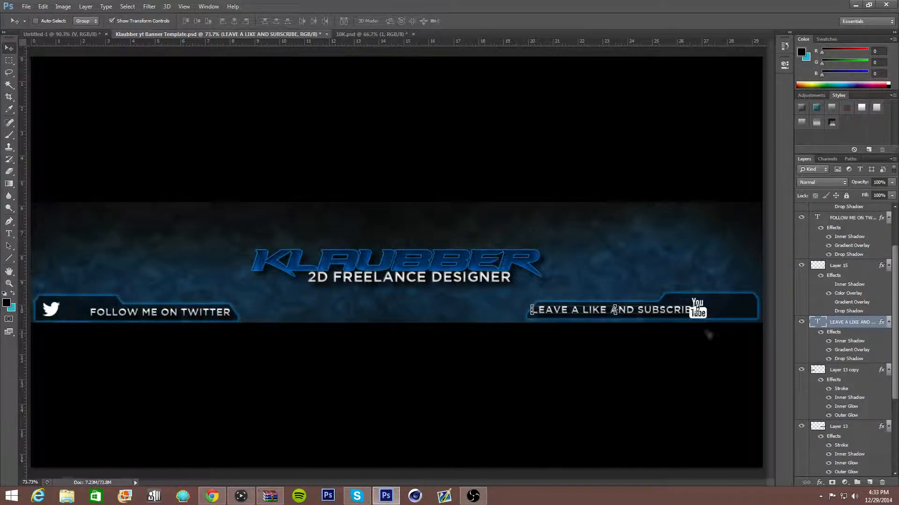
pyautogui.hotkey('ctrl', 't')
pyautogui.moveTo(698, 307); pyautogui.dragTo(675, 307)
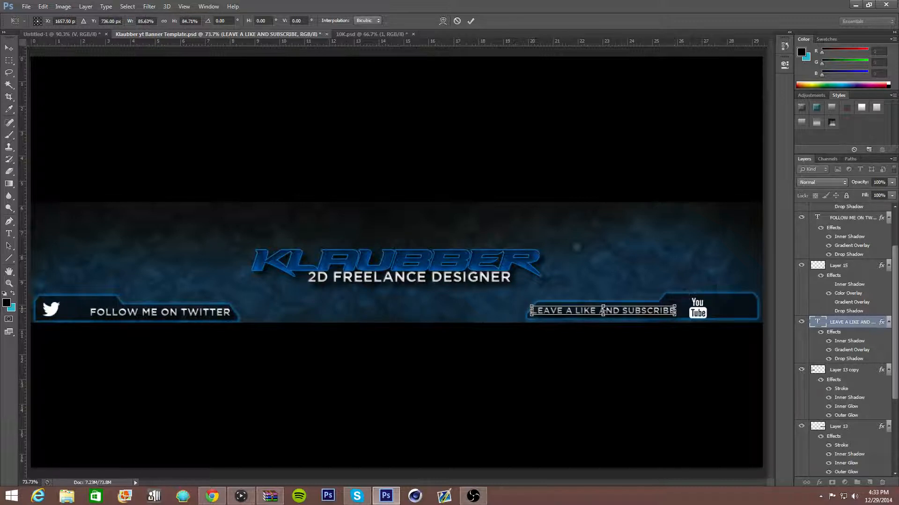
pyautogui.click(470, 20)
# Shift the YouTube icon slightly right inside its stepped shape and nudge the LEAVE A LIKE AND SUBSCRIBE text slightly right.
pyautogui.click(840, 266)
pyautogui.moveTo(722, 354); pyautogui.dragTo(738, 347)
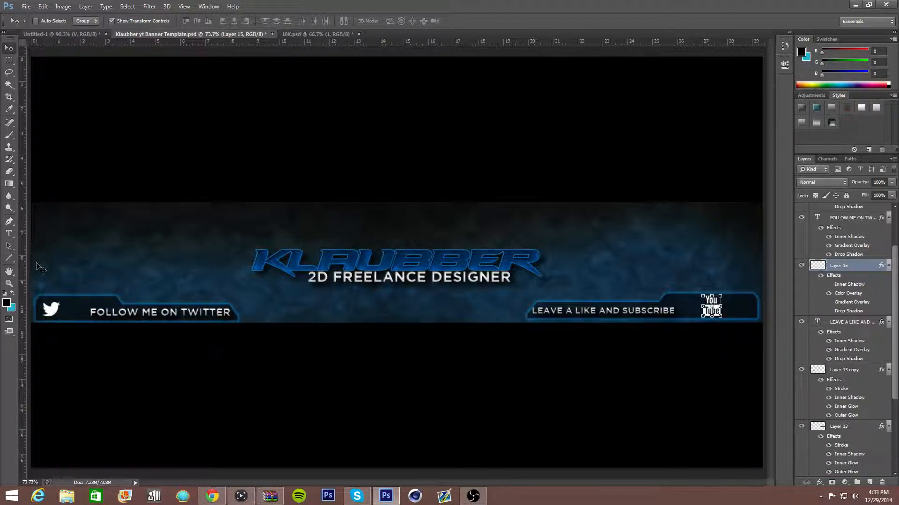
pyautogui.click(861, 321)
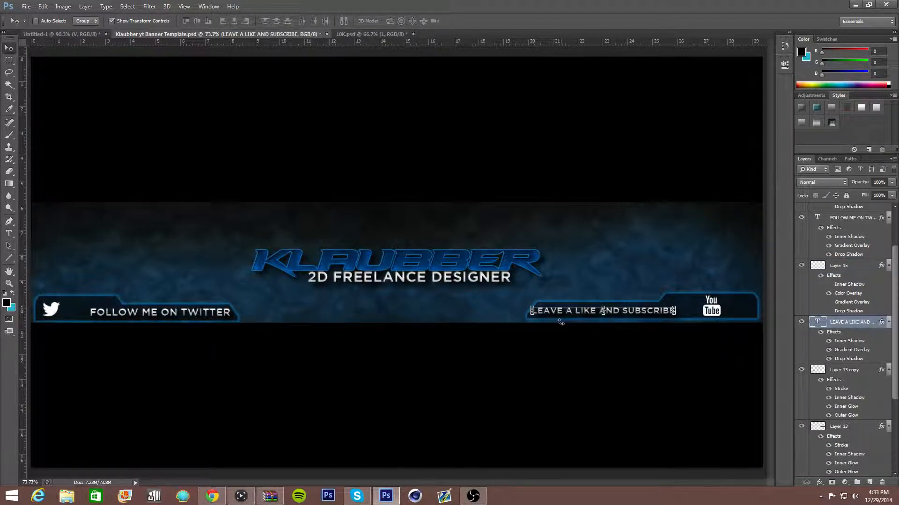
pyautogui.press('Right')
pyautogui.press('Right')
pyautogui.press('Right')
pyautogui.press('Right')
pyautogui.press('Right')
pyautogui.press('Right')
pyautogui.press('Right')
pyautogui.press('Right')
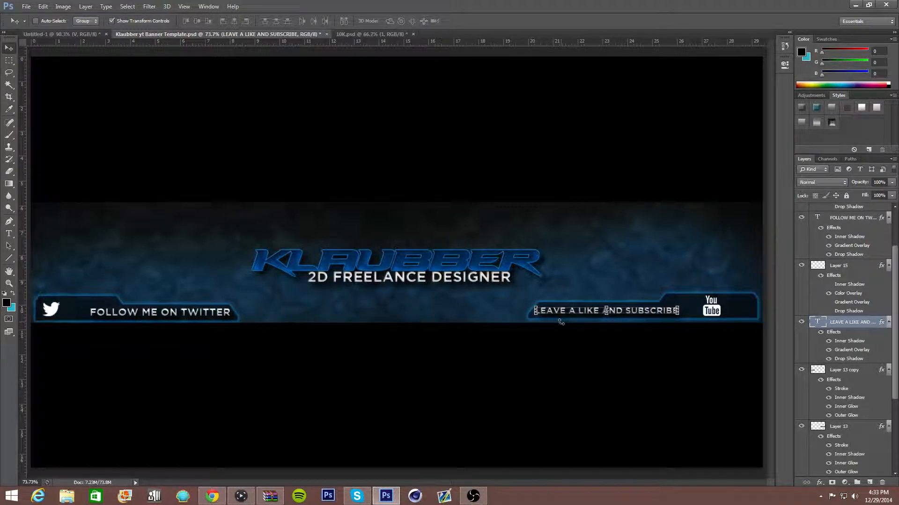
pyautogui.click(9, 245)
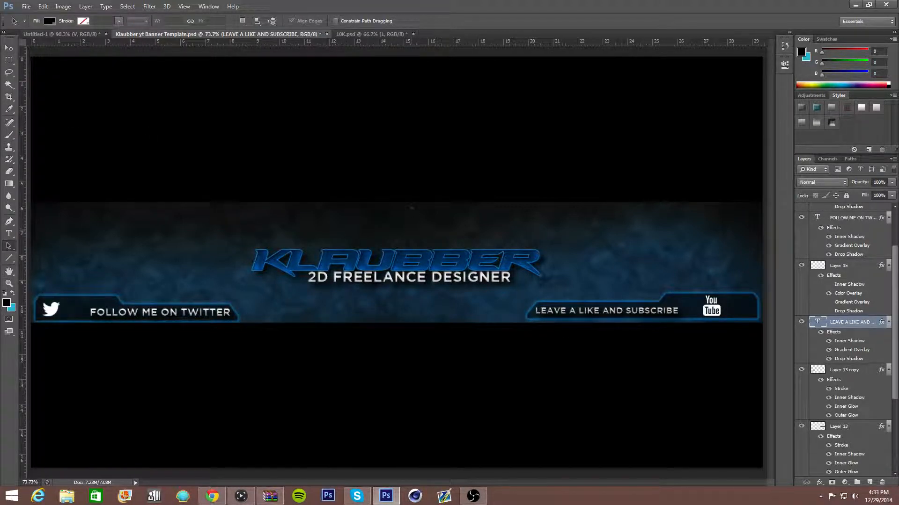
pyautogui.moveTo(299, 179); pyautogui.dragTo(402, 363)
pyautogui.moveTo(151, 193); pyautogui.dragTo(315, 307)
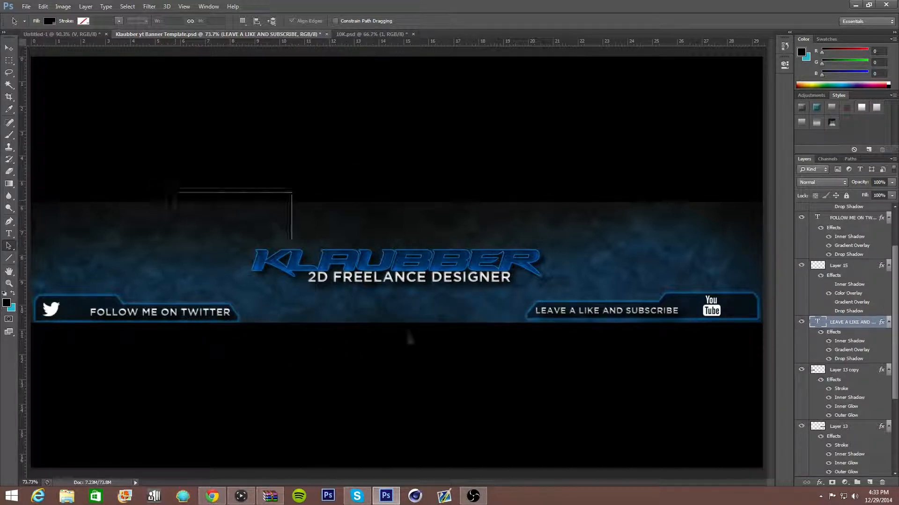
pyautogui.moveTo(192, 221); pyautogui.dragTo(763, 329)
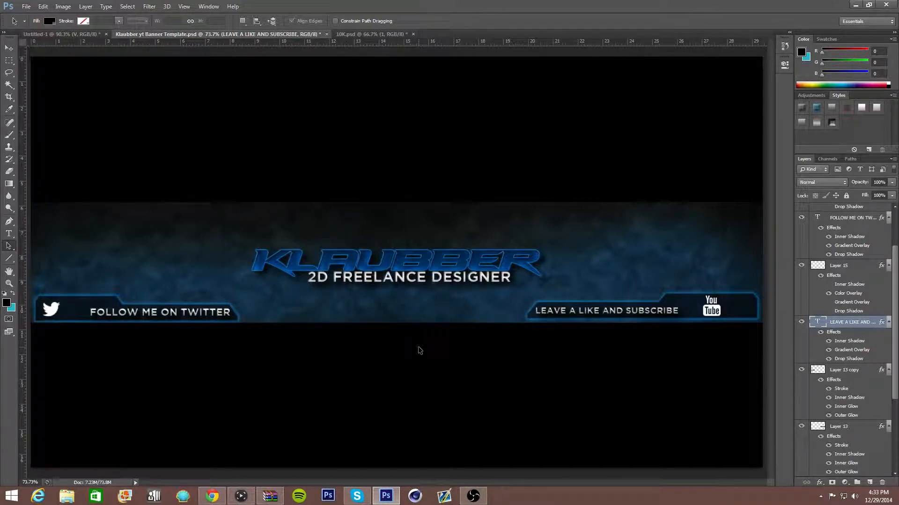
# Switch to the 10K.psd document, collapse the Smoke group and hide it.
pyautogui.click(383, 35)
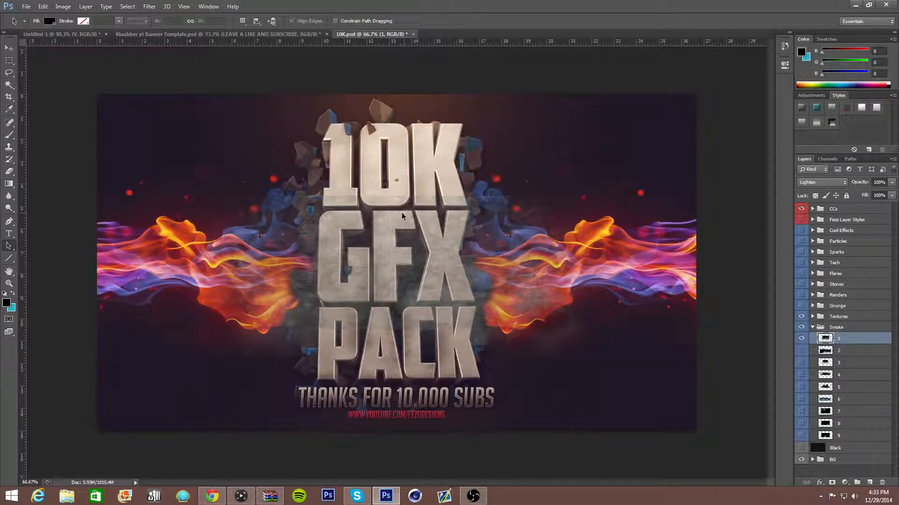
pyautogui.click(812, 327)
pyautogui.click(801, 328)
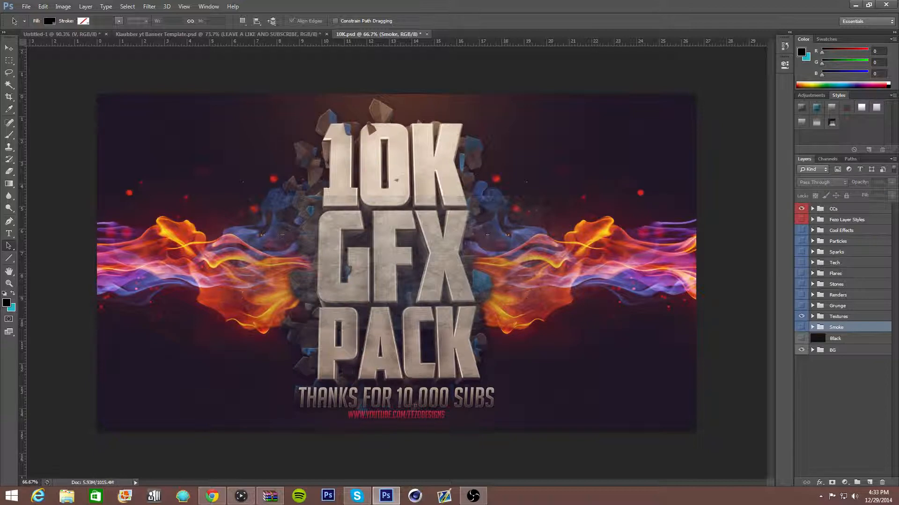
pyautogui.moveTo(277, 378); pyautogui.dragTo(570, 447)
pyautogui.moveTo(330, 410); pyautogui.dragTo(608, 468)
pyautogui.click(474, 496)
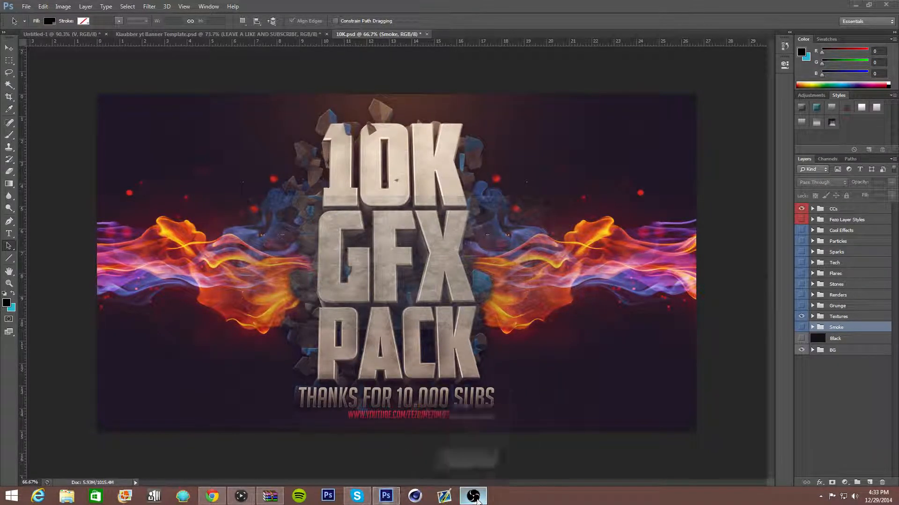